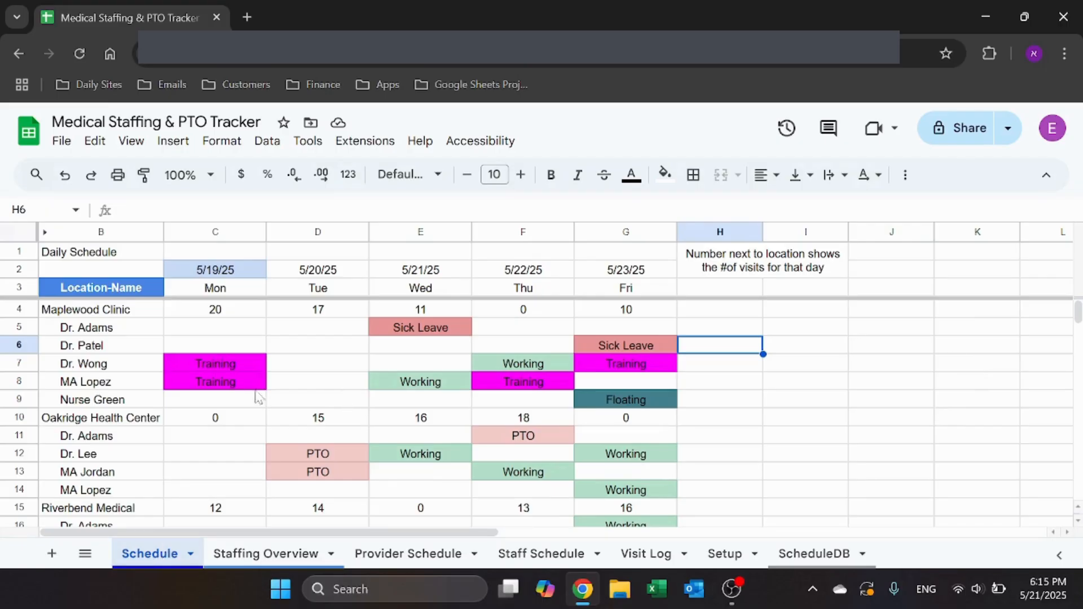
# Step: Look through the Staffing Overview, Provider Schedule, Staff Schedule, Visit Log, Setup and ScheduleDB sheets
pyautogui.click(268, 555)
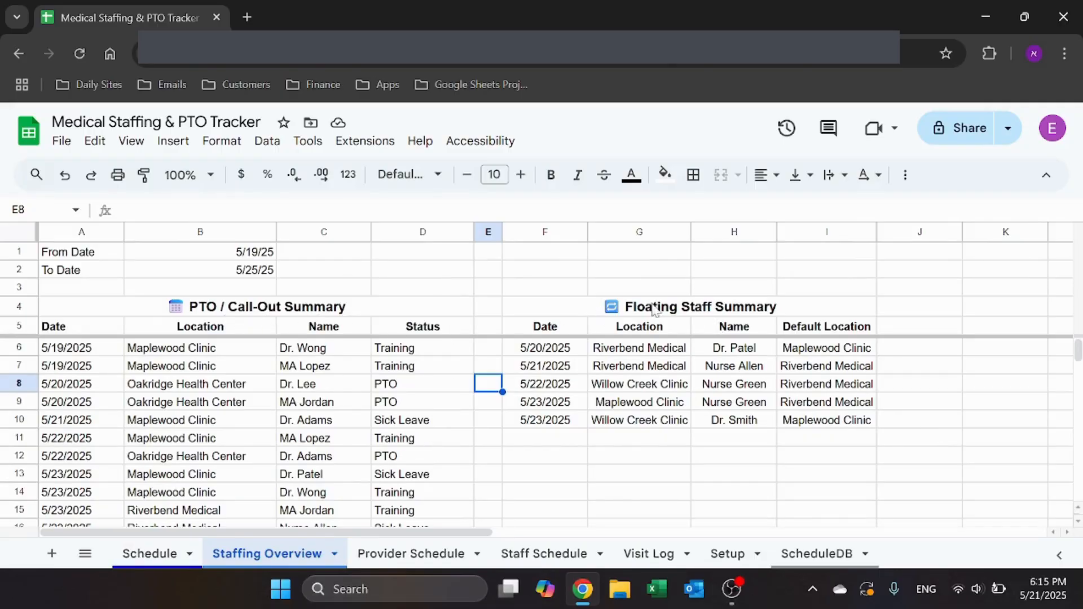
pyautogui.click(424, 558)
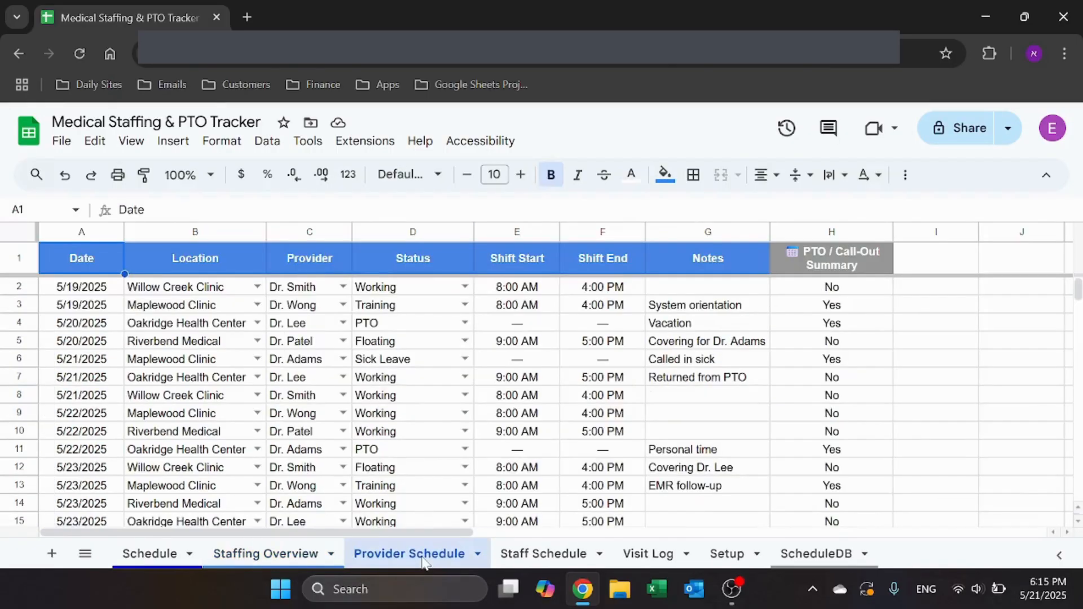
pyautogui.click(540, 559)
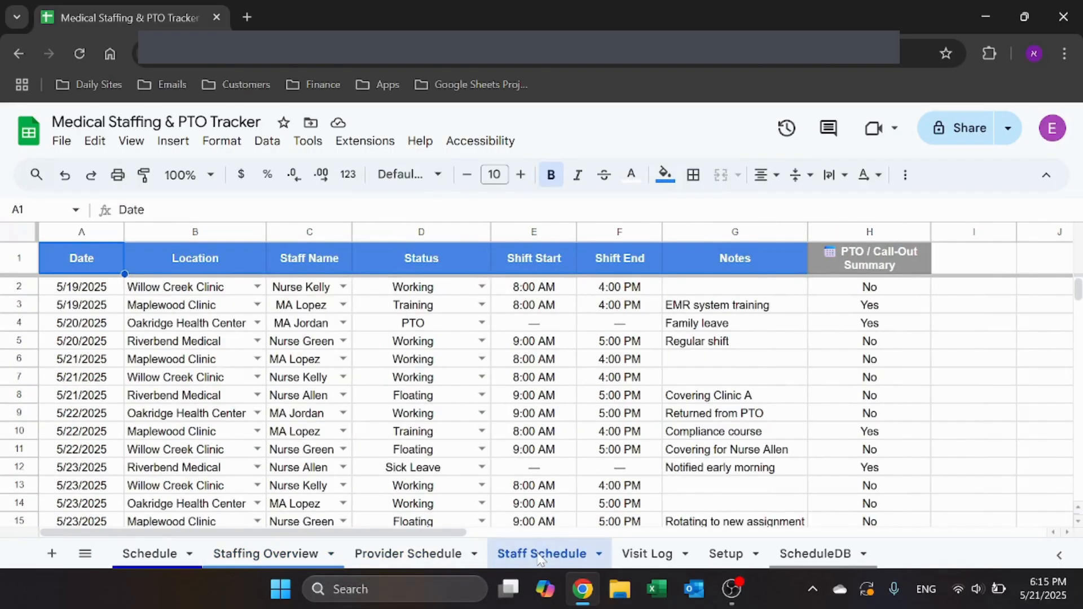
pyautogui.click(637, 555)
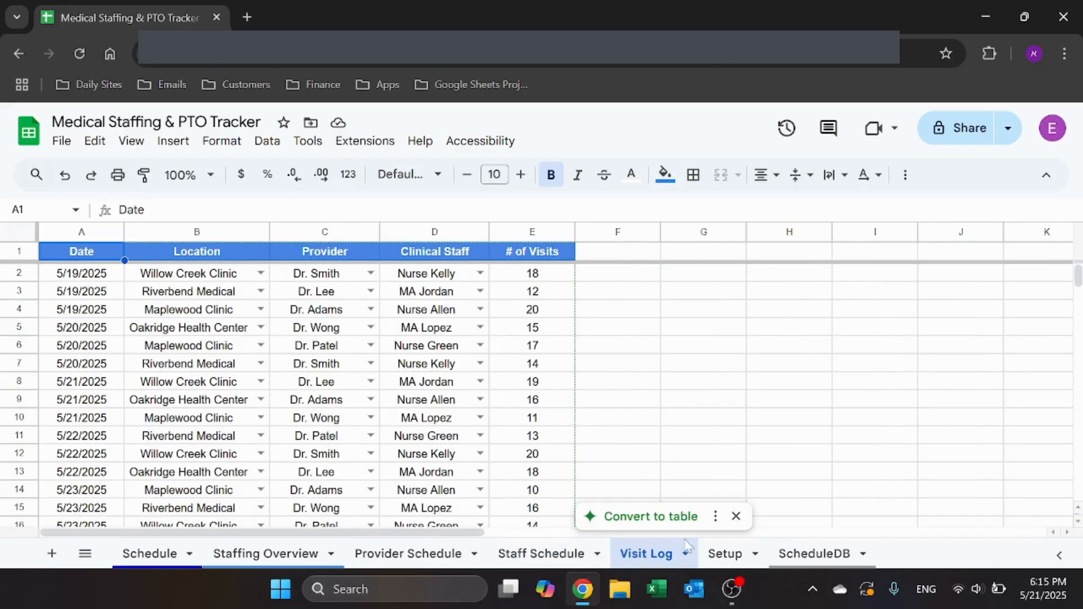
pyautogui.click(731, 555)
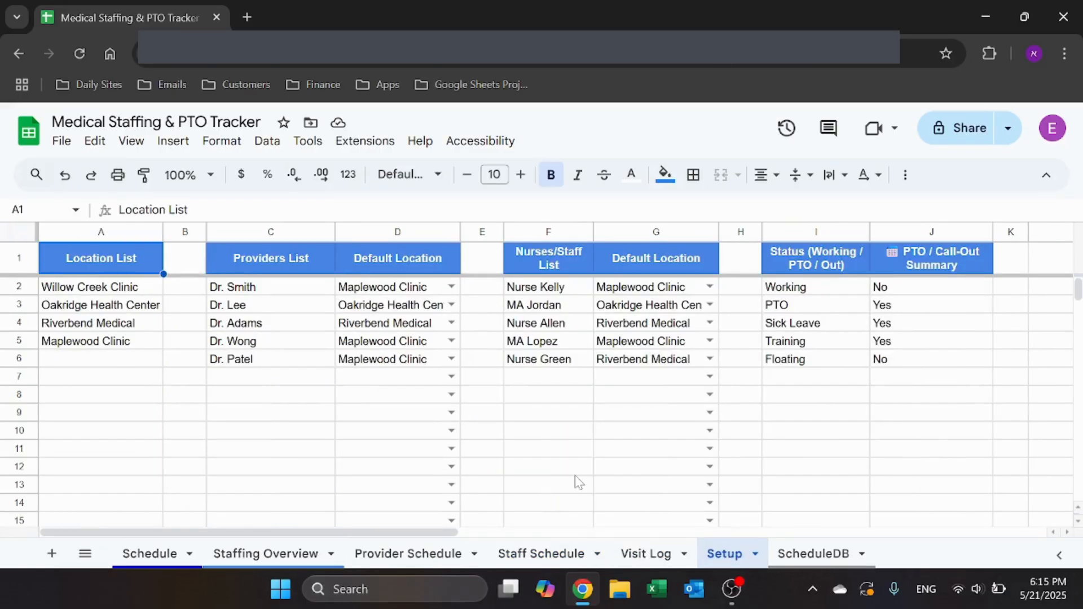
pyautogui.click(808, 562)
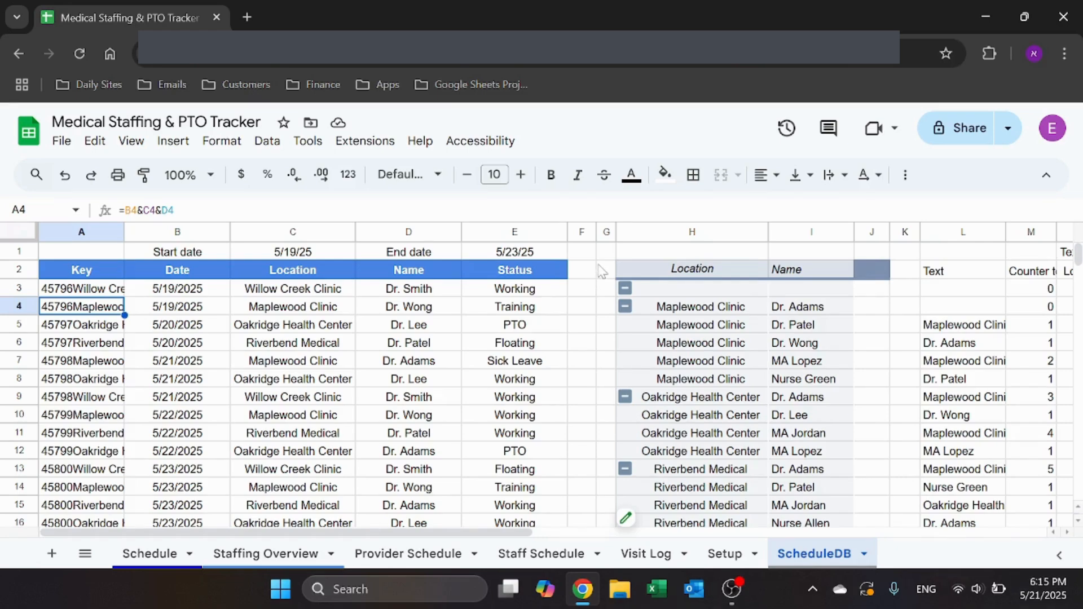
# Step: Return to the Setup sheet and review the location list, the providers list and the providers' default locations
pyautogui.click(723, 556)
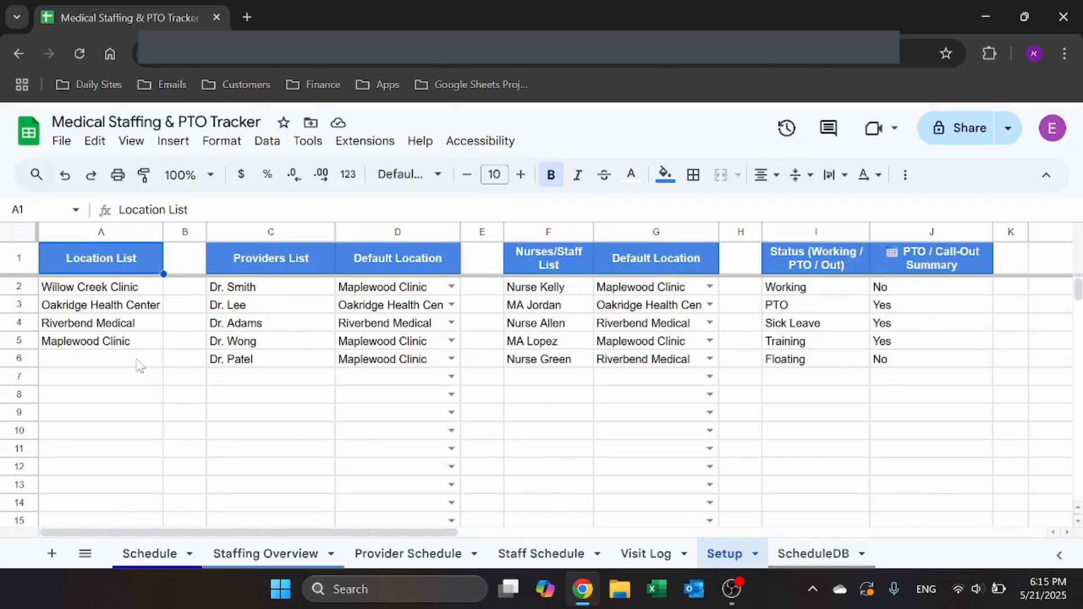
pyautogui.click(120, 266)
pyautogui.click(105, 294)
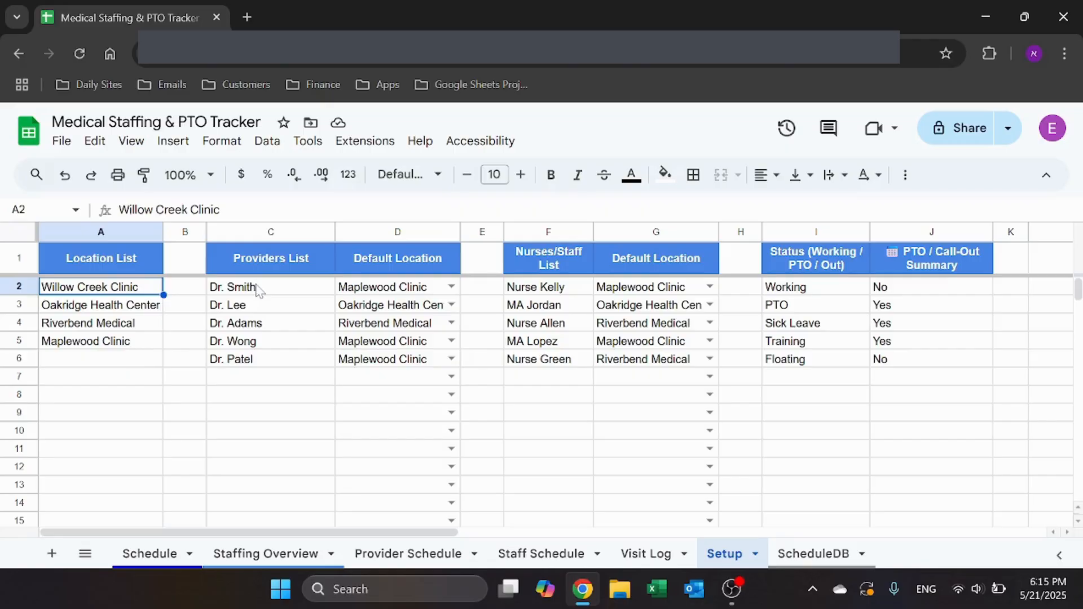
pyautogui.click(258, 289)
pyautogui.click(379, 291)
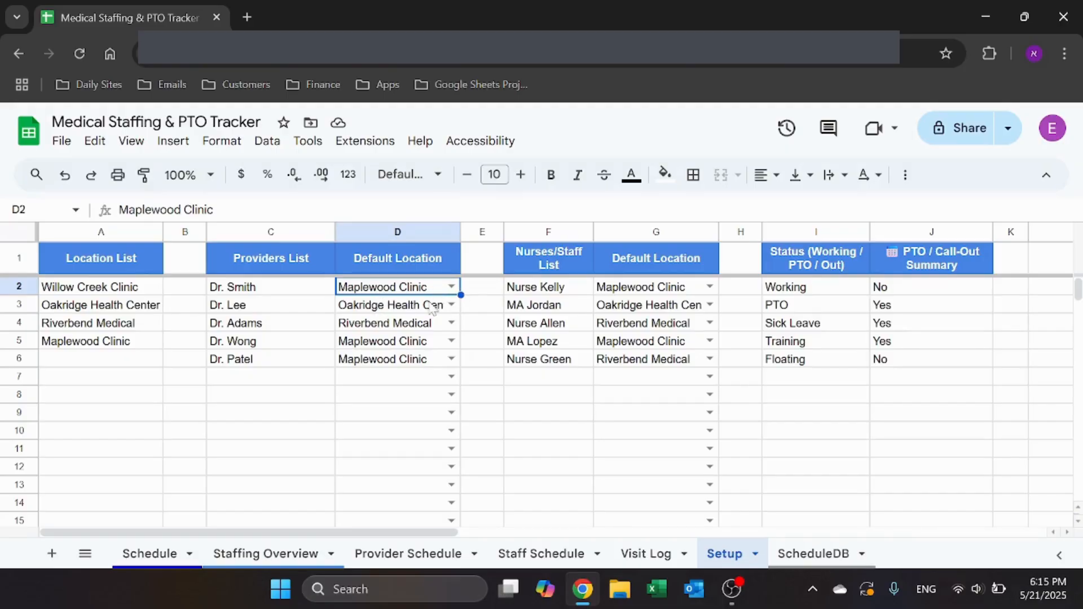
# Step: Inspect the data validation rule behind the provider Default Location column, starting from cell D2
pyautogui.click(269, 142)
pyautogui.click(325, 515)
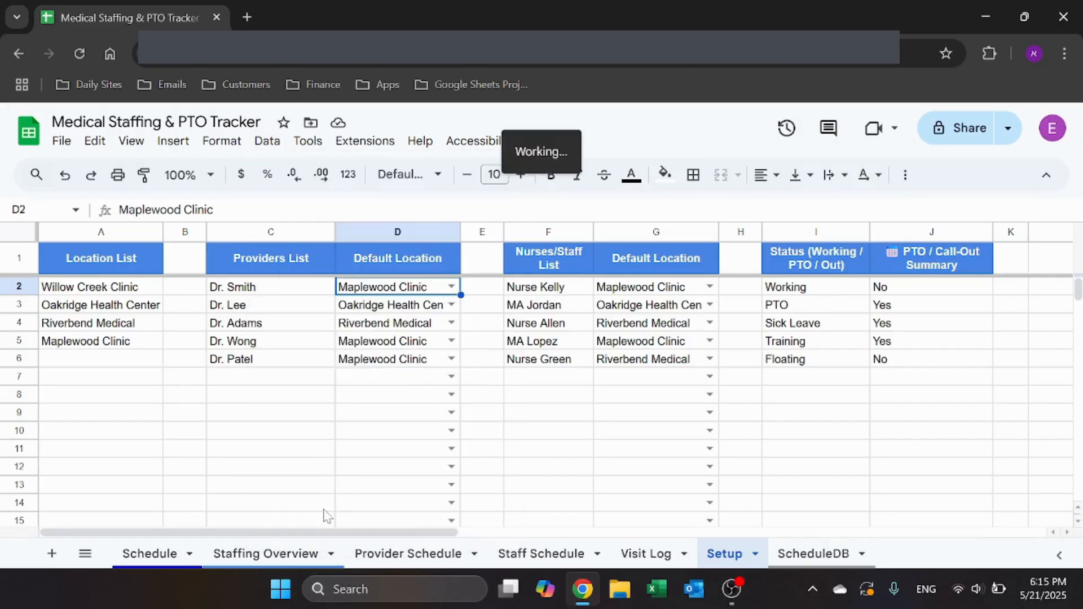
pyautogui.click(865, 231)
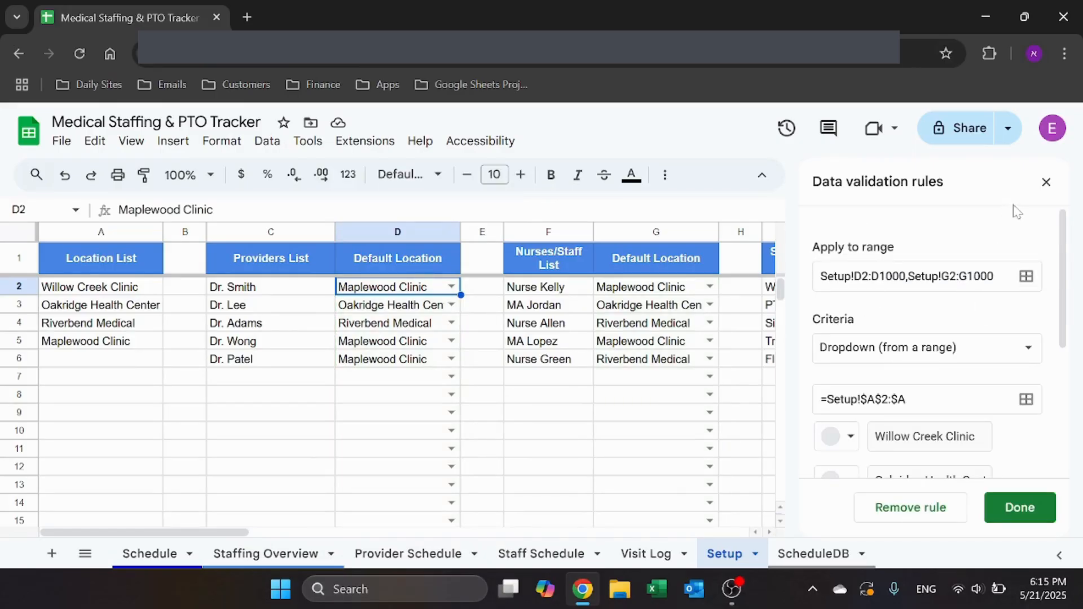
pyautogui.click(1046, 182)
# Step: Add a data validation rule to cell B8 with the criteria Dropdown (from a range) and the source range Setup!A2:A
pyautogui.click(199, 398)
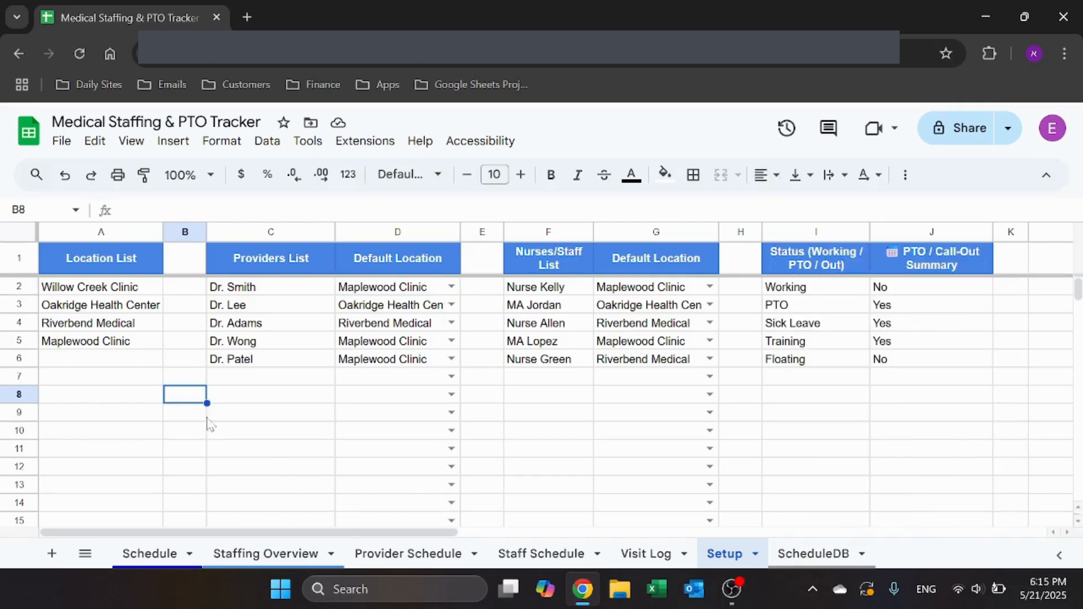
pyautogui.click(267, 140)
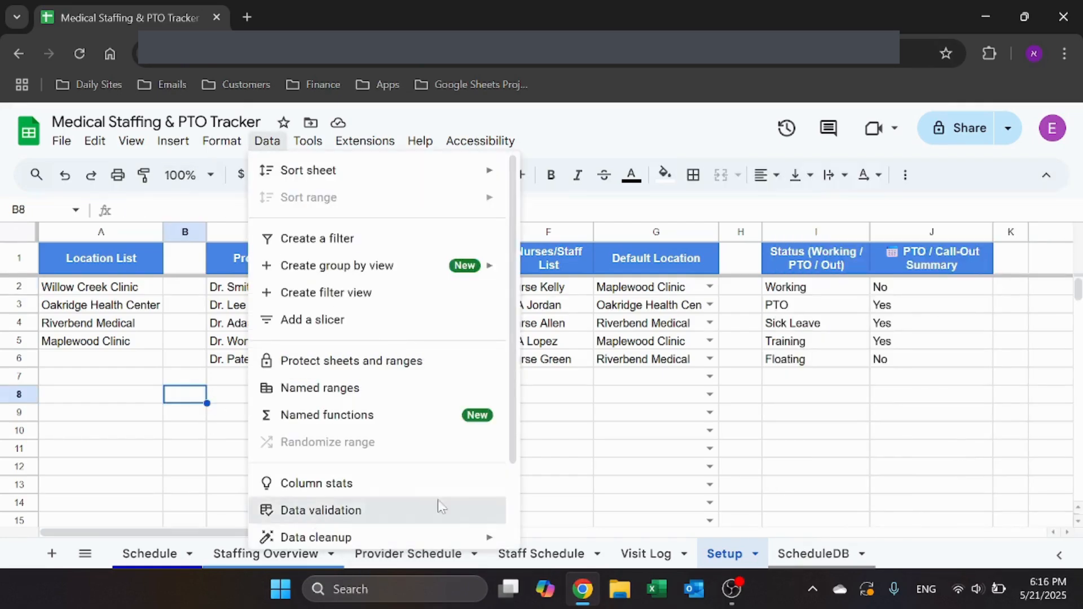
pyautogui.click(438, 507)
pyautogui.click(1005, 310)
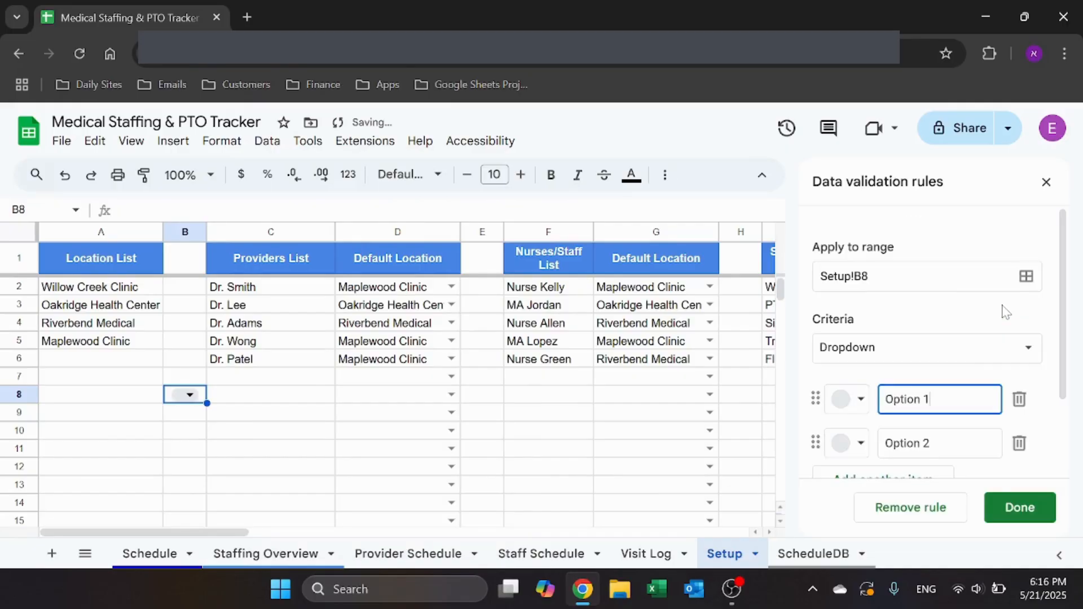
pyautogui.click(970, 355)
pyautogui.click(939, 378)
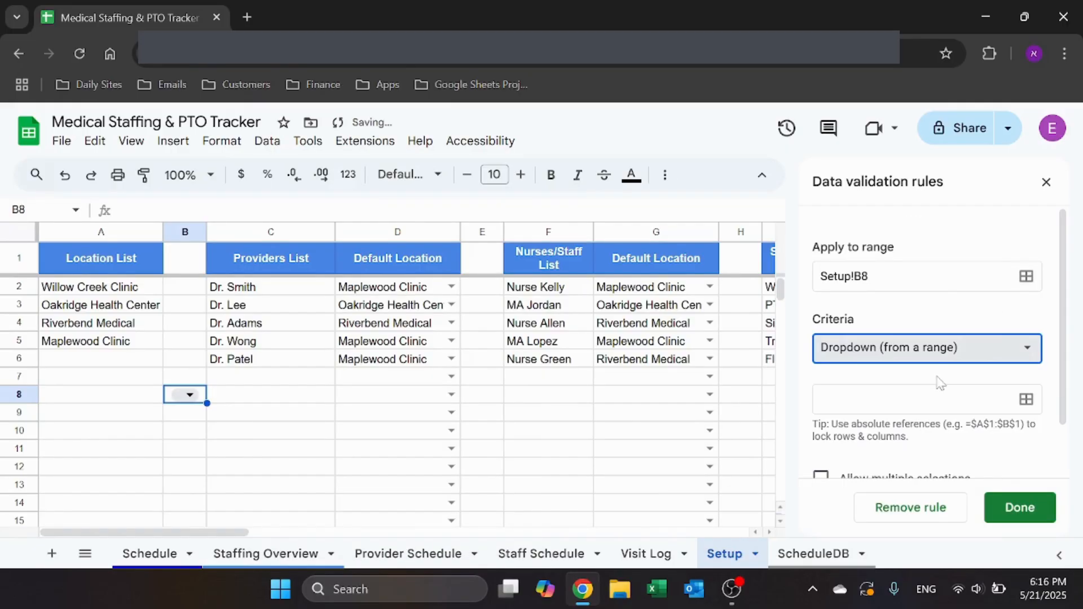
pyautogui.click(1027, 401)
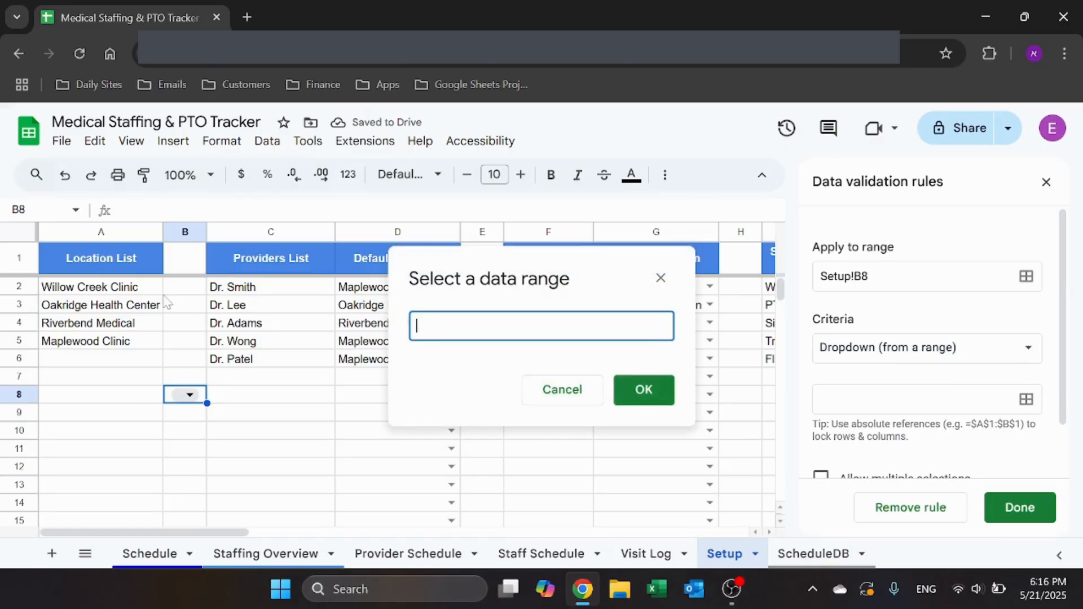
pyautogui.moveTo(134, 288); pyautogui.dragTo(128, 314)
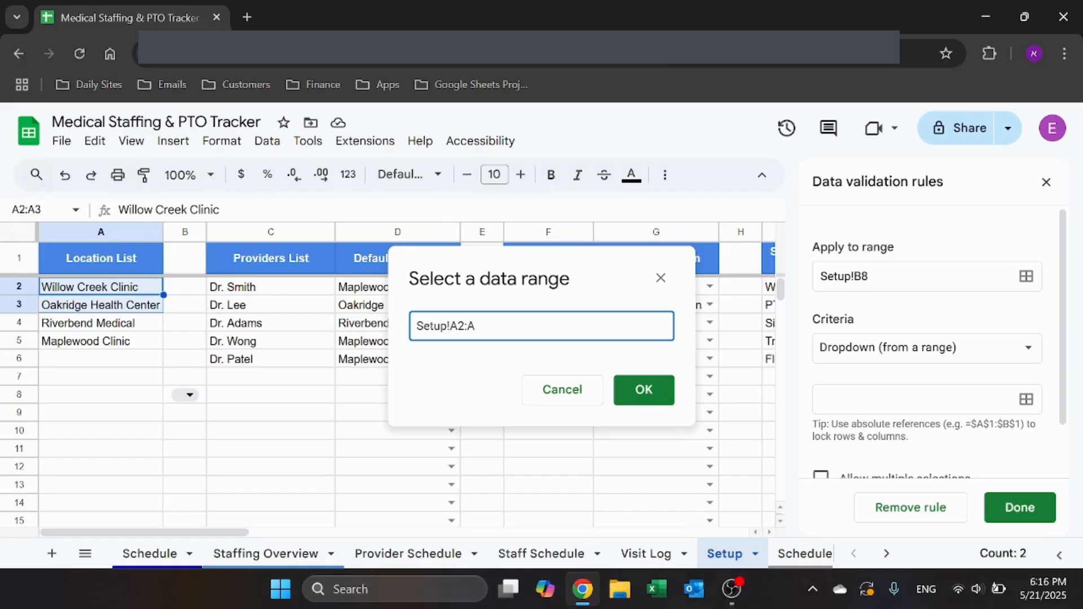
pyautogui.click(642, 389)
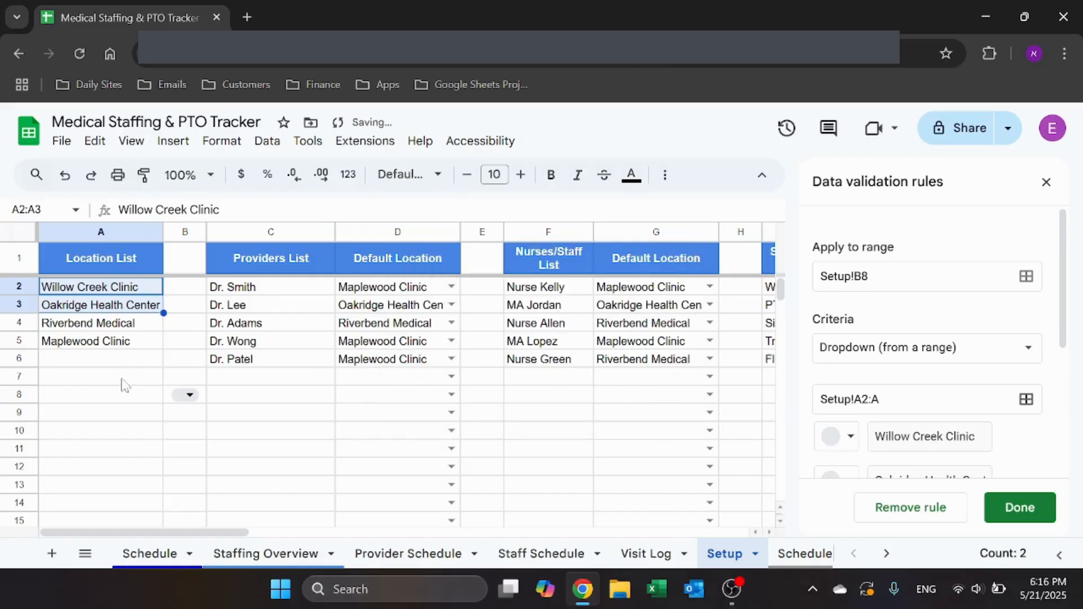
# Step: Review the dropdown items' color choices, set the rule's display style to Arrow, and save it for cell B8
pyautogui.scroll(-3, 959, 395)
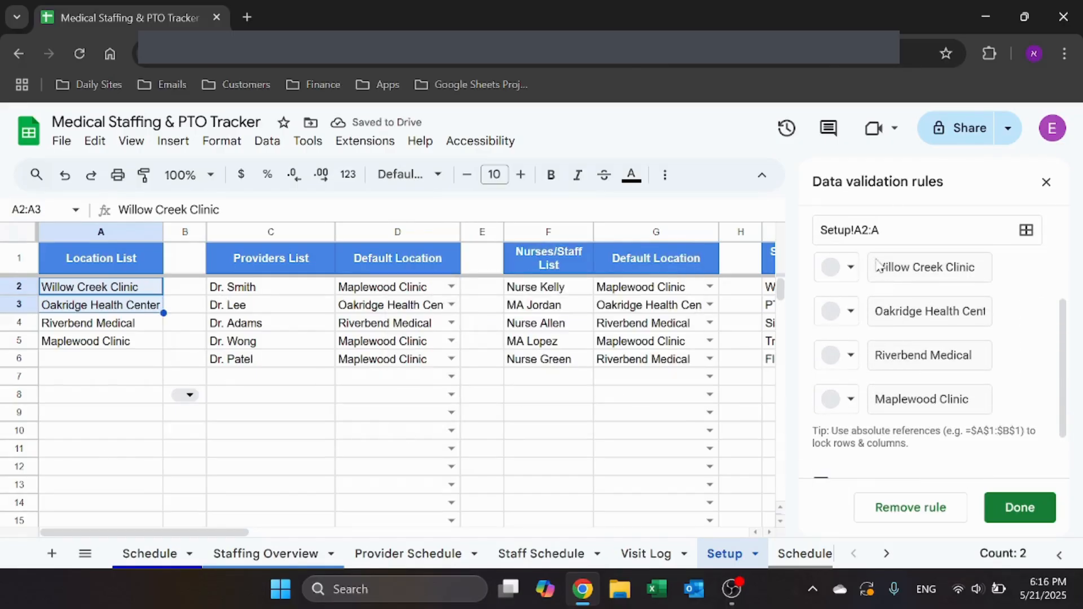
pyautogui.click(850, 267)
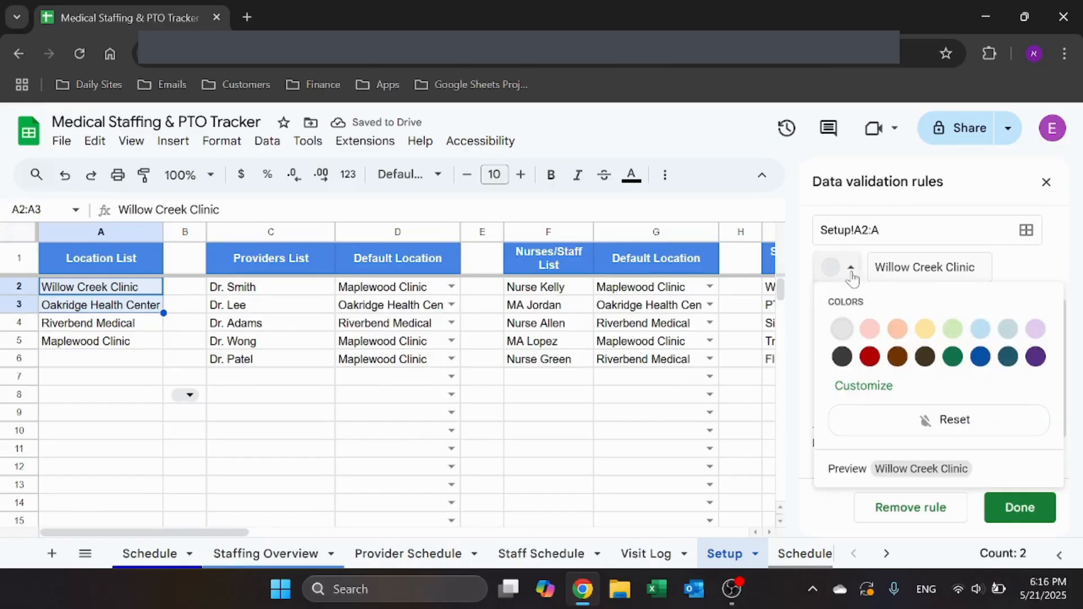
pyautogui.click(850, 267)
pyautogui.click(851, 310)
pyautogui.click(852, 311)
pyautogui.scroll(-2, 990, 318)
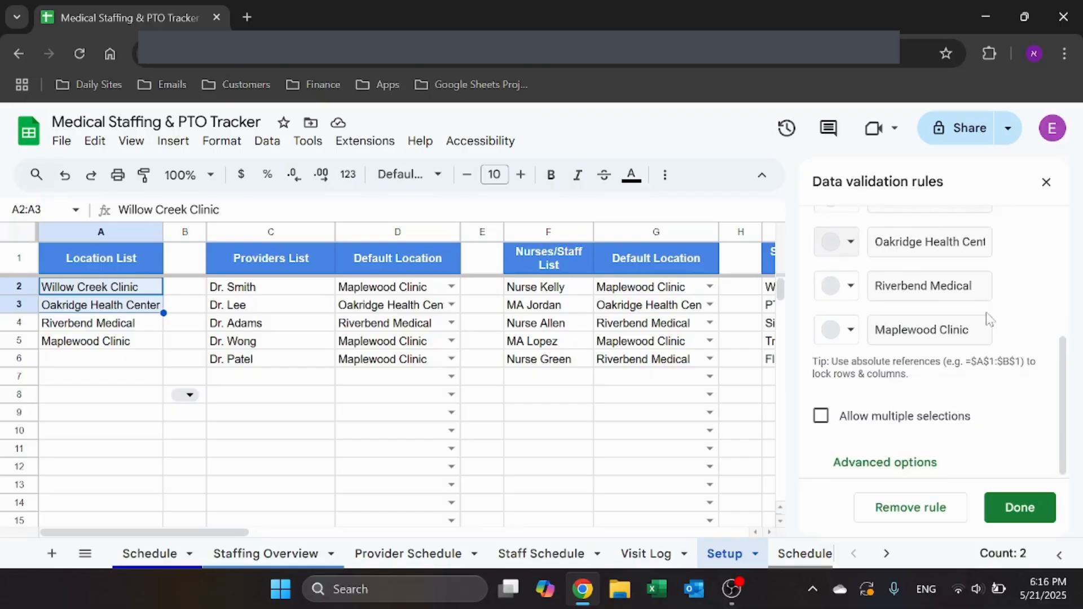
pyautogui.click(903, 464)
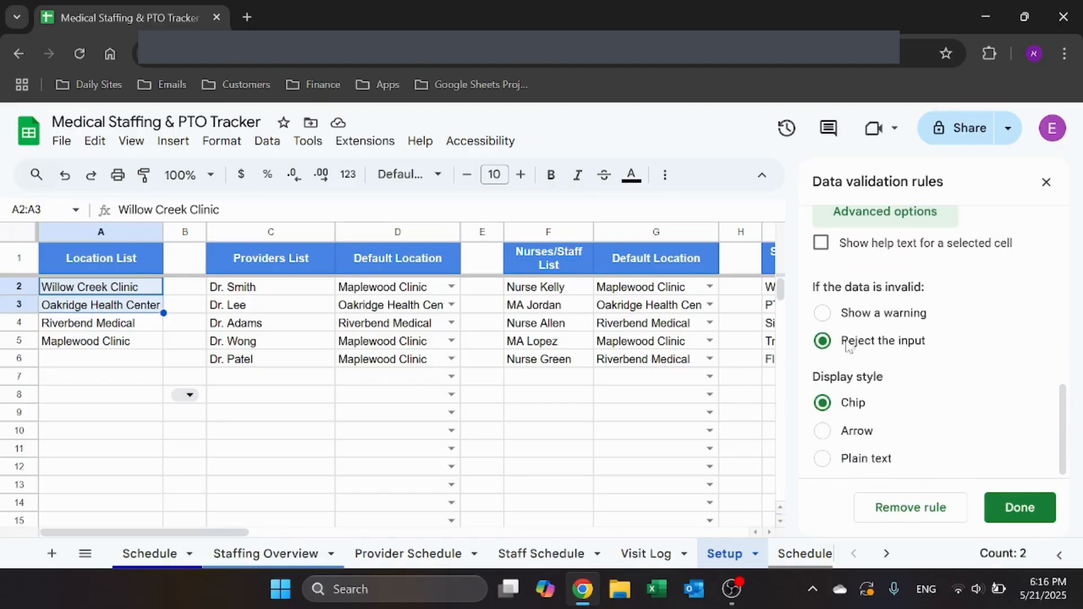
pyautogui.click(824, 432)
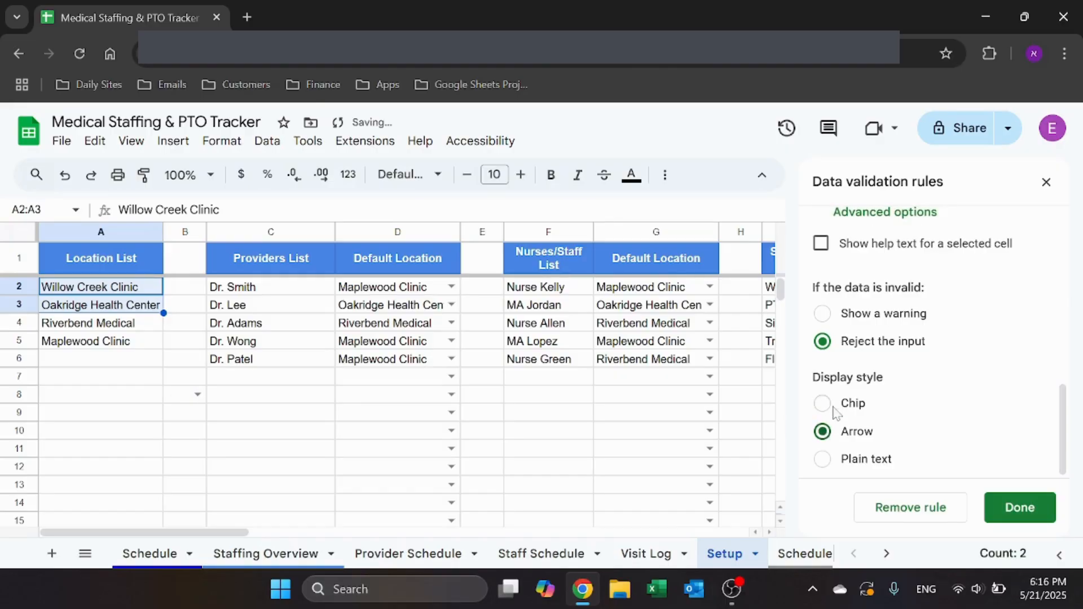
pyautogui.click(1018, 499)
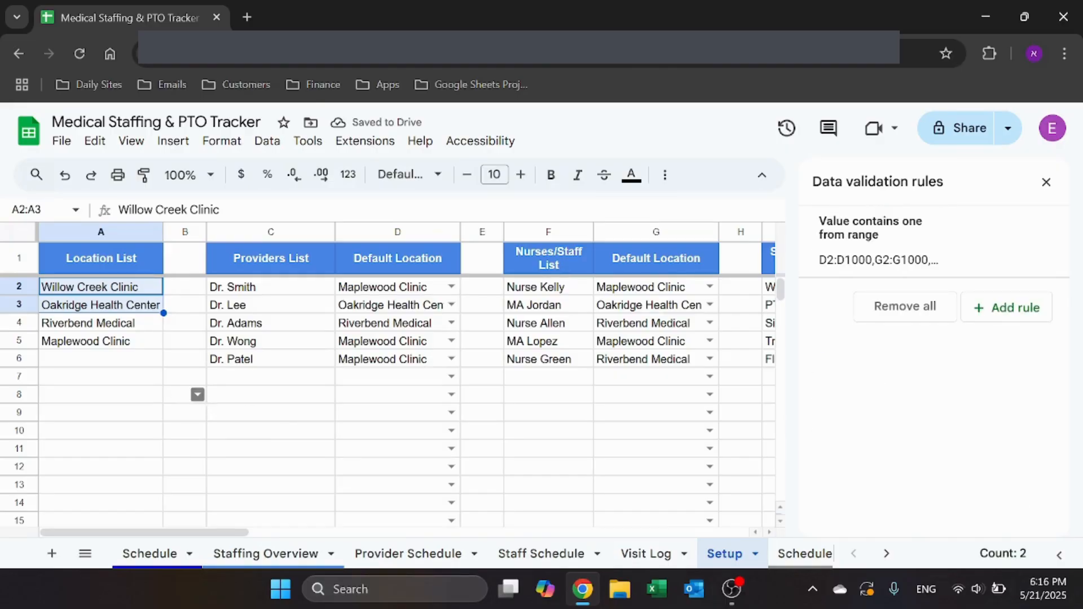
pyautogui.click(198, 393)
pyautogui.press('Escape')
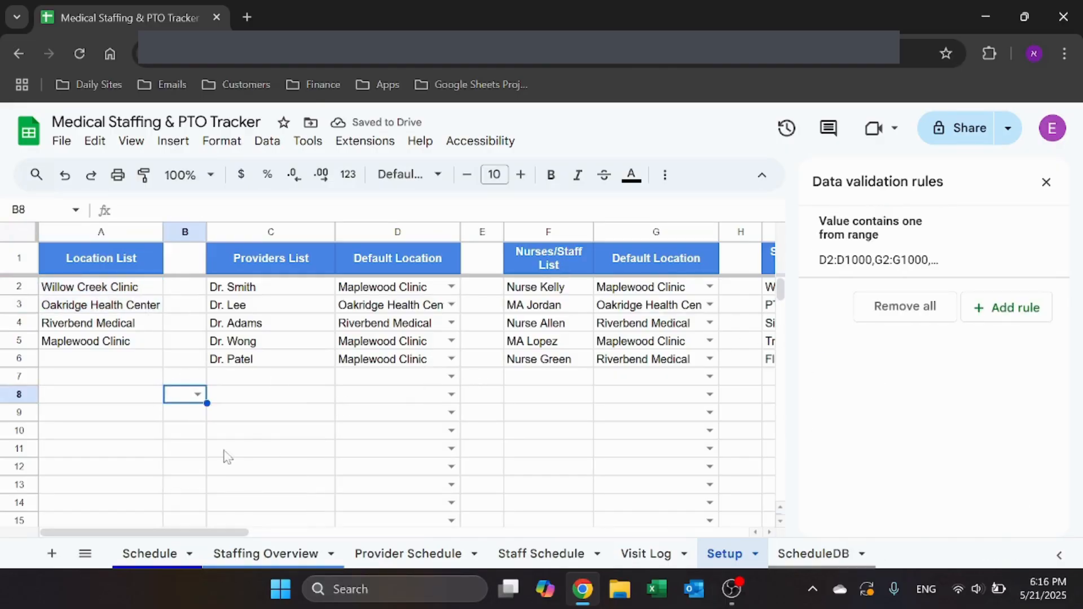
# Step: Extend the location dropdown rule down column B by changing its B8 range to Setup!B8:B
pyautogui.click(174, 453)
pyautogui.click(187, 396)
pyautogui.click(869, 259)
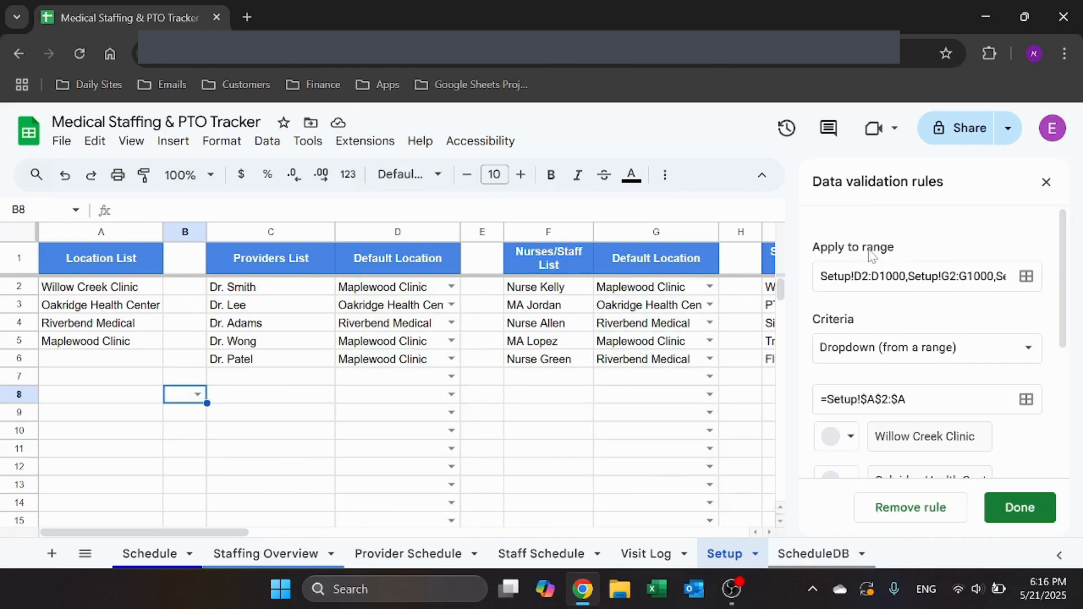
pyautogui.moveTo(822, 277); pyautogui.dragTo(1078, 278)
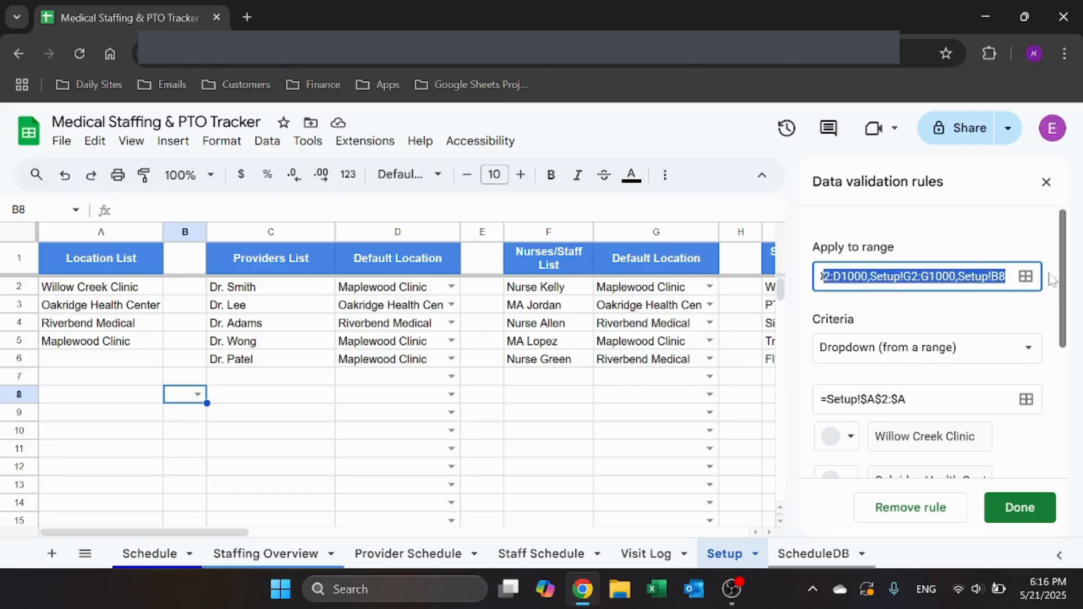
pyautogui.click(992, 276)
pyautogui.write(':B')
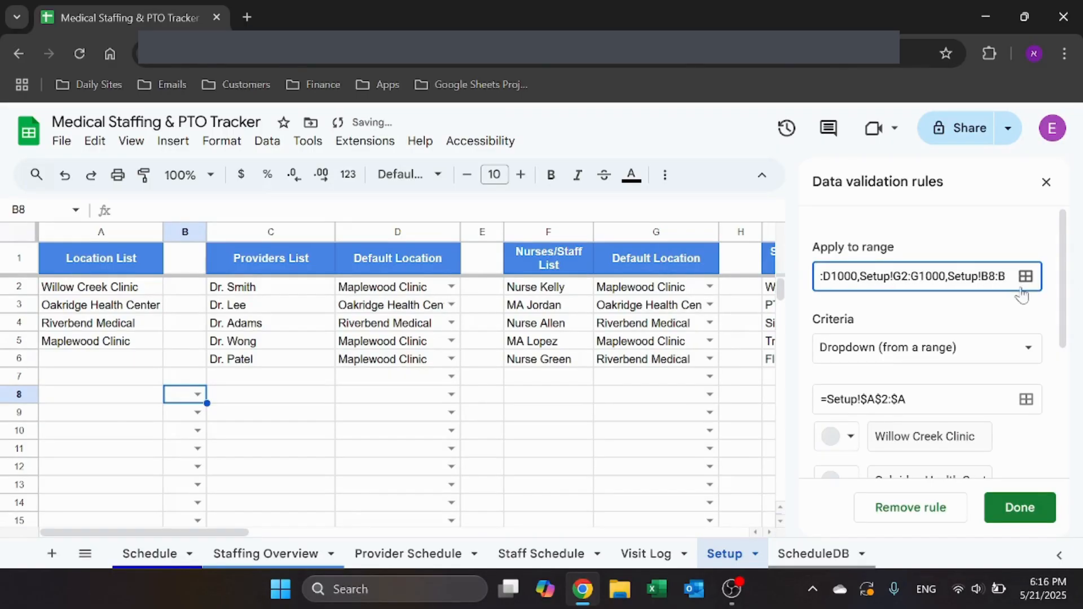
# Step: Delete the column B range from the location dropdown rule, leaving Setup!D2:D1000,Setup!G2:G1000, and save the rule
pyautogui.press('BackSpace')
pyautogui.press('BackSpace')
pyautogui.press('BackSpace')
pyautogui.press('BackSpace')
pyautogui.press('BackSpace')
pyautogui.press('BackSpace')
pyautogui.press('BackSpace')
pyautogui.press('BackSpace')
pyautogui.press('BackSpace')
pyautogui.press('BackSpace')
pyautogui.press('BackSpace')
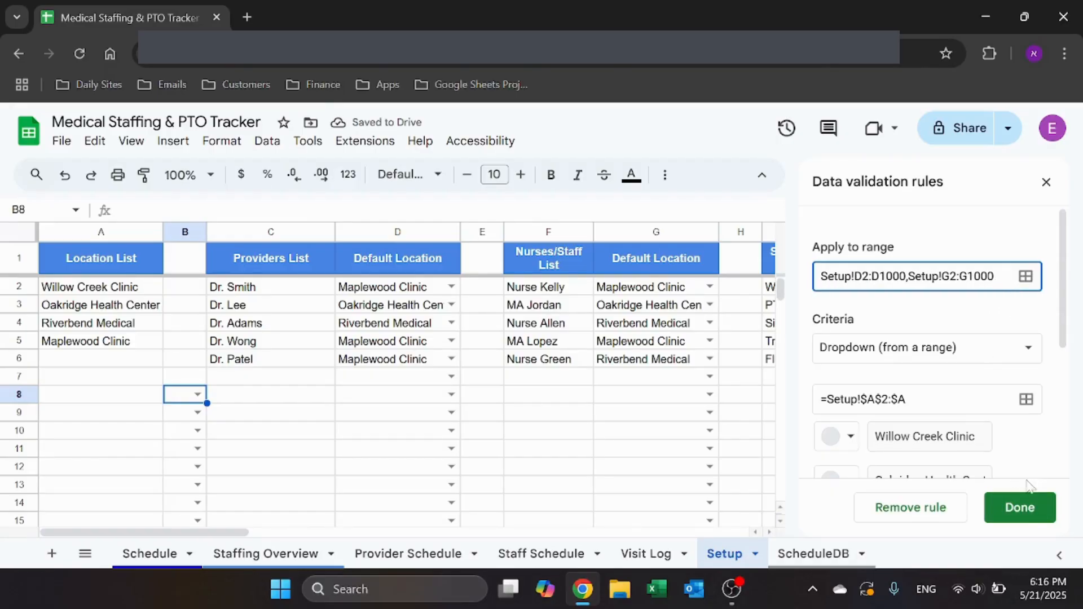
pyautogui.click(1024, 508)
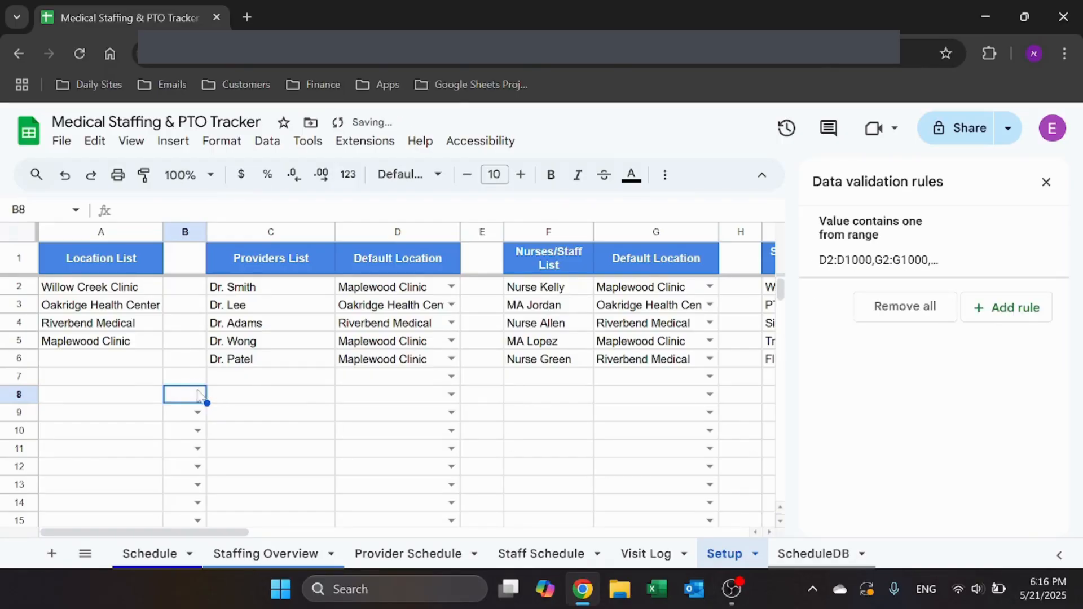
# Step: Remove the leftover Setup!B9:B1000 range from the location dropdown rule, save it, close the validation rules, and select cell D2
pyautogui.click(197, 412)
pyautogui.click(101, 383)
pyautogui.click(859, 273)
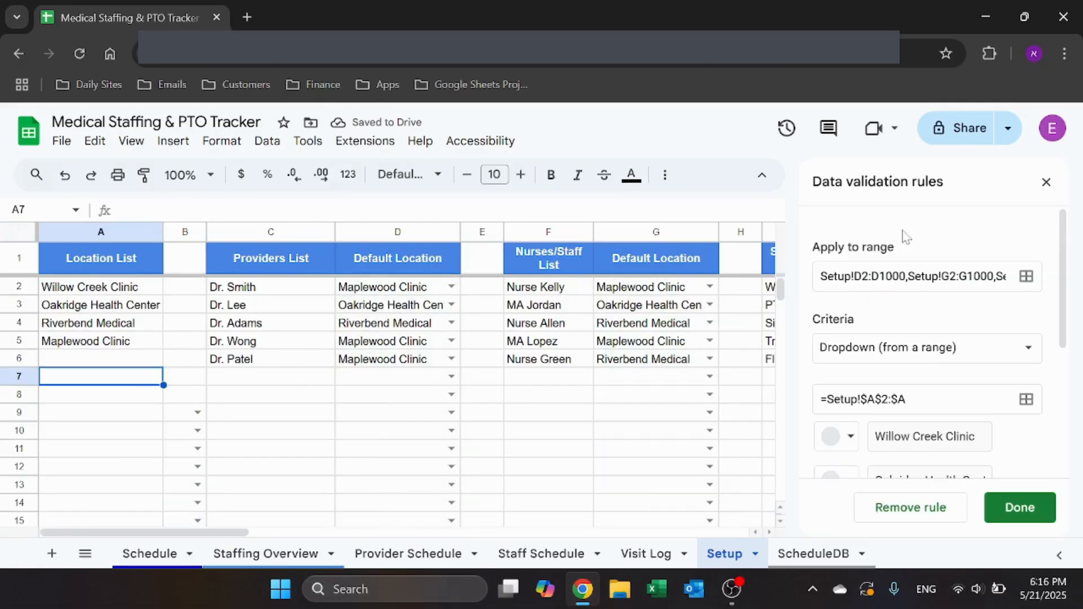
pyautogui.moveTo(980, 276); pyautogui.dragTo(1080, 273)
pyautogui.click(979, 276)
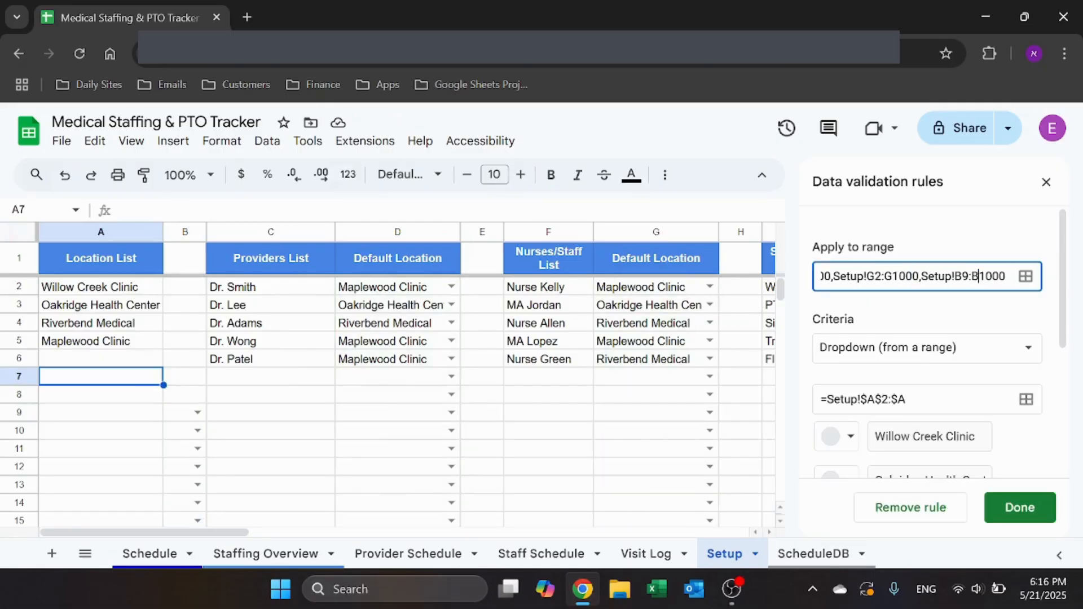
pyautogui.moveTo(919, 276); pyautogui.dragTo(1023, 277)
pyautogui.press('BackSpace')
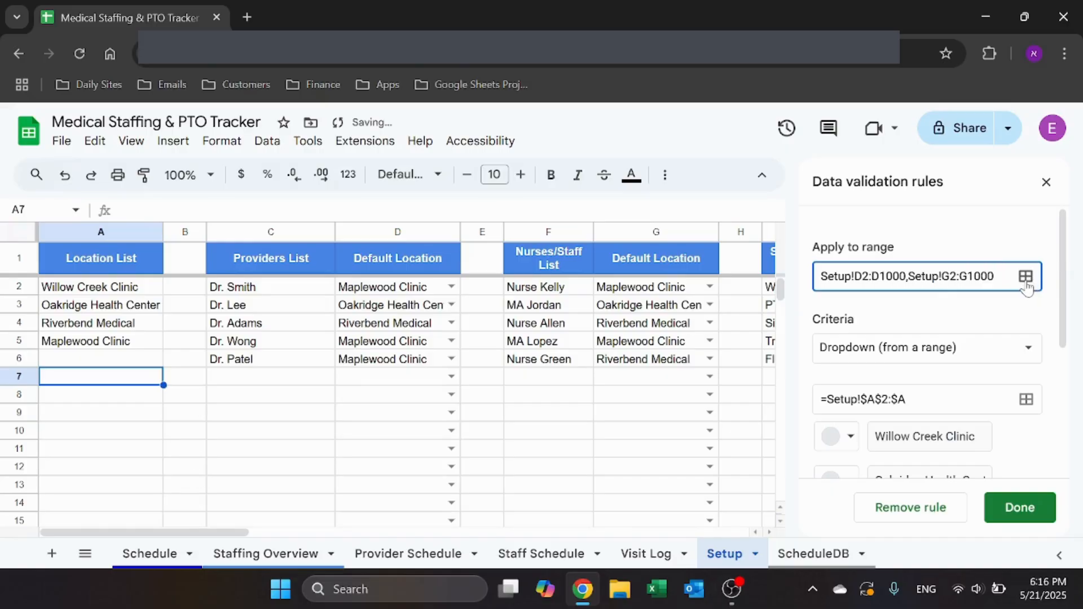
pyautogui.click(1007, 507)
pyautogui.click(235, 400)
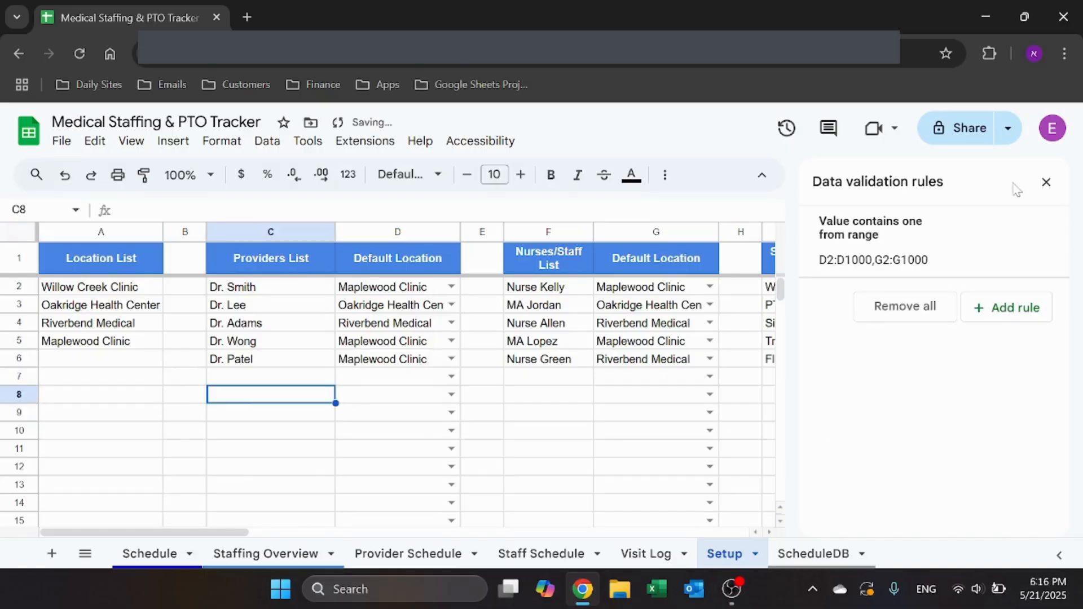
pyautogui.click(1046, 182)
pyautogui.click(399, 289)
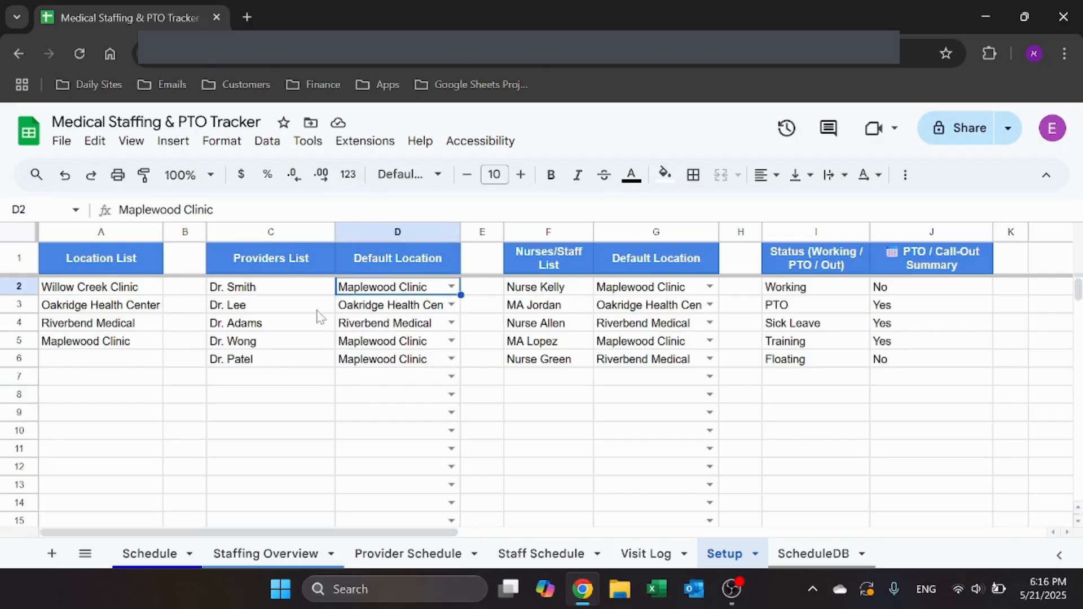
# Step: Review the Setup sheet's first entries in the nurses/staff list, their default location, and the status list
pyautogui.click(564, 290)
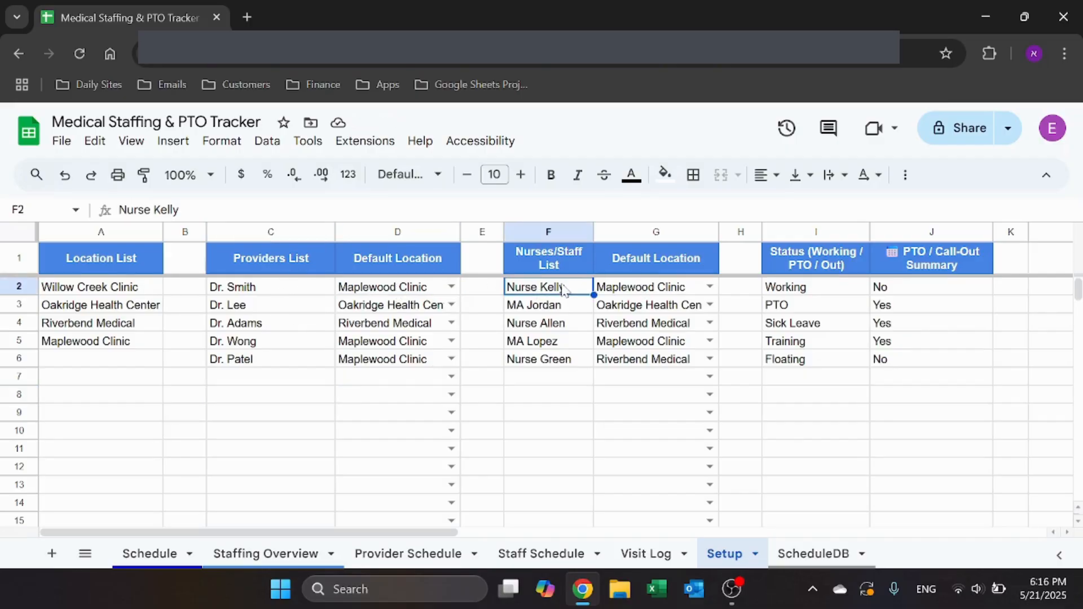
pyautogui.click(645, 290)
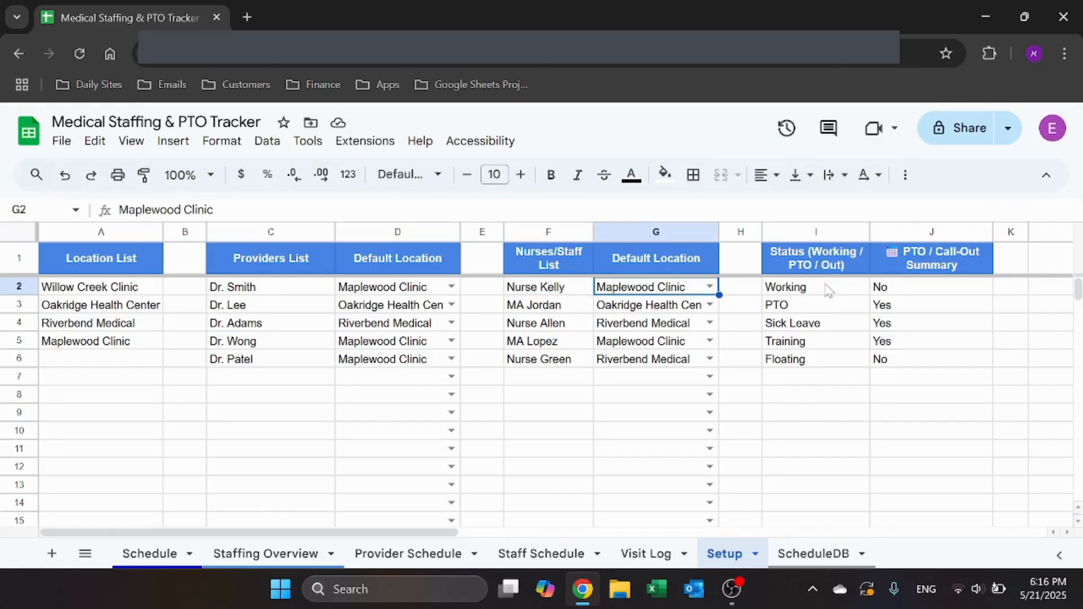
pyautogui.click(833, 289)
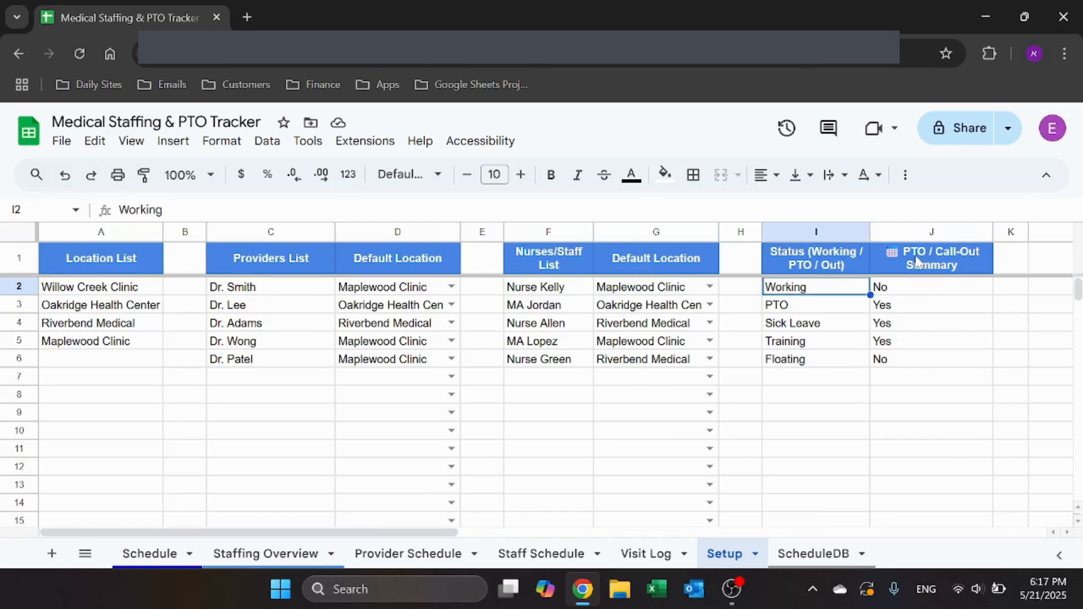
# Step: Check the PTO / Call-Out Summary on the Staffing Overview sheet, and return to Setup to review each status's Yes/No summary flag
pyautogui.click(302, 557)
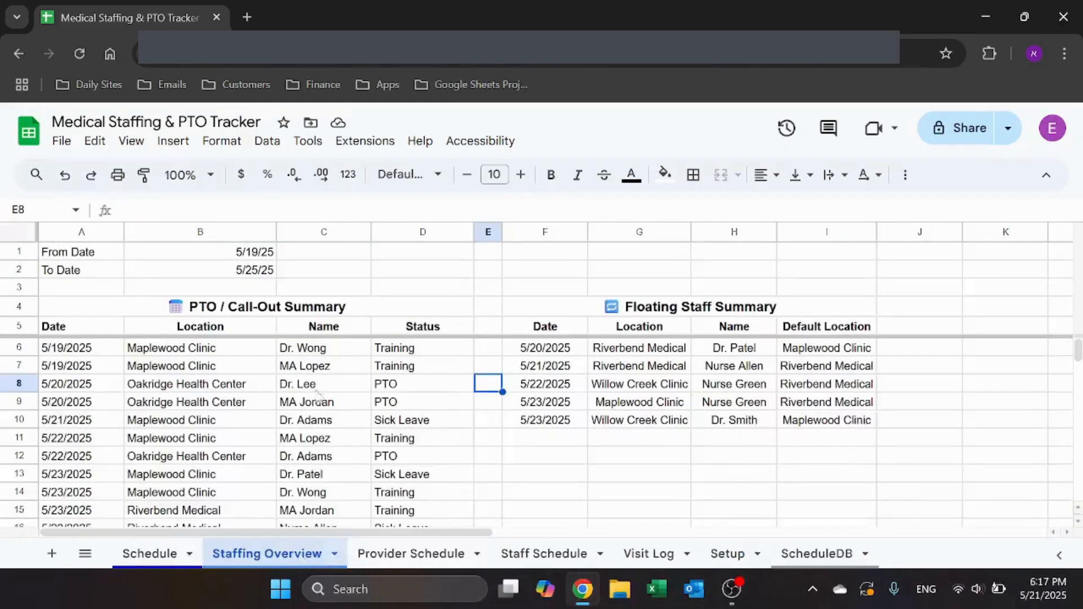
pyautogui.click(818, 554)
pyautogui.click(724, 554)
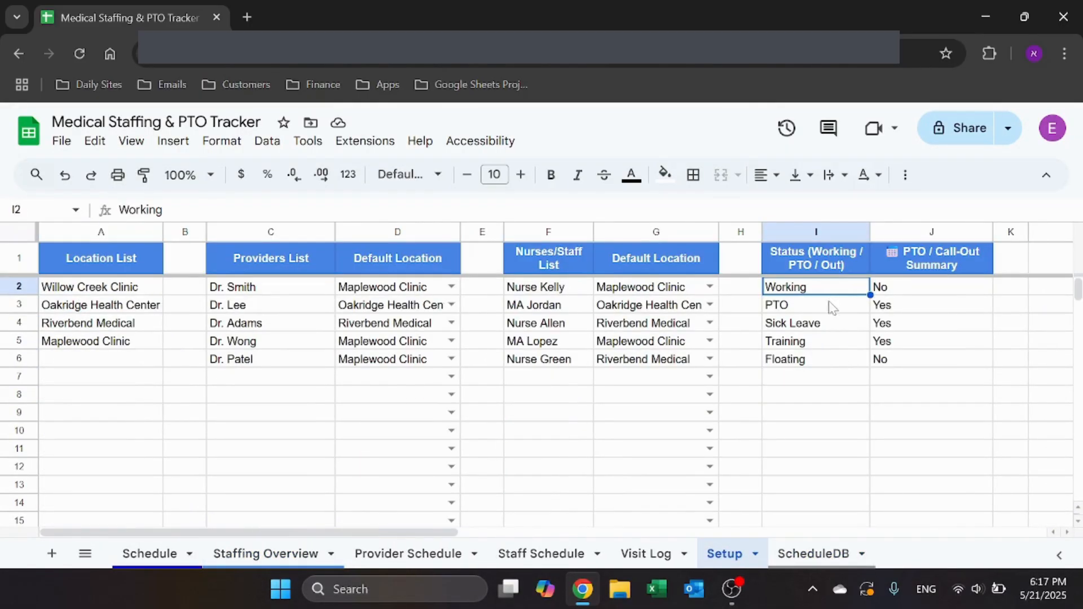
pyautogui.click(903, 291)
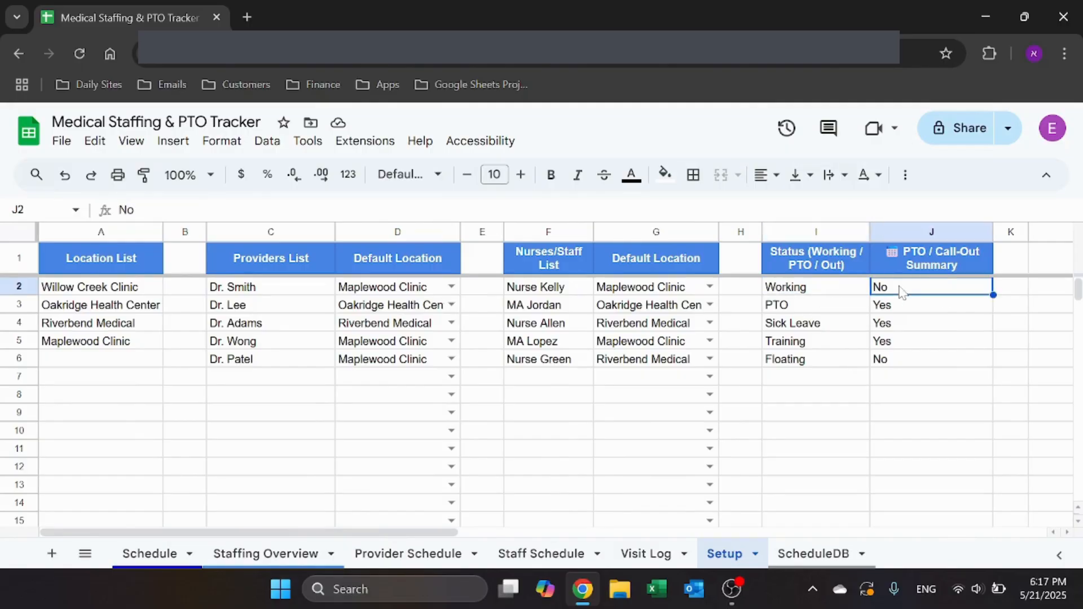
pyautogui.moveTo(838, 313); pyautogui.dragTo(835, 345)
pyautogui.click(914, 309)
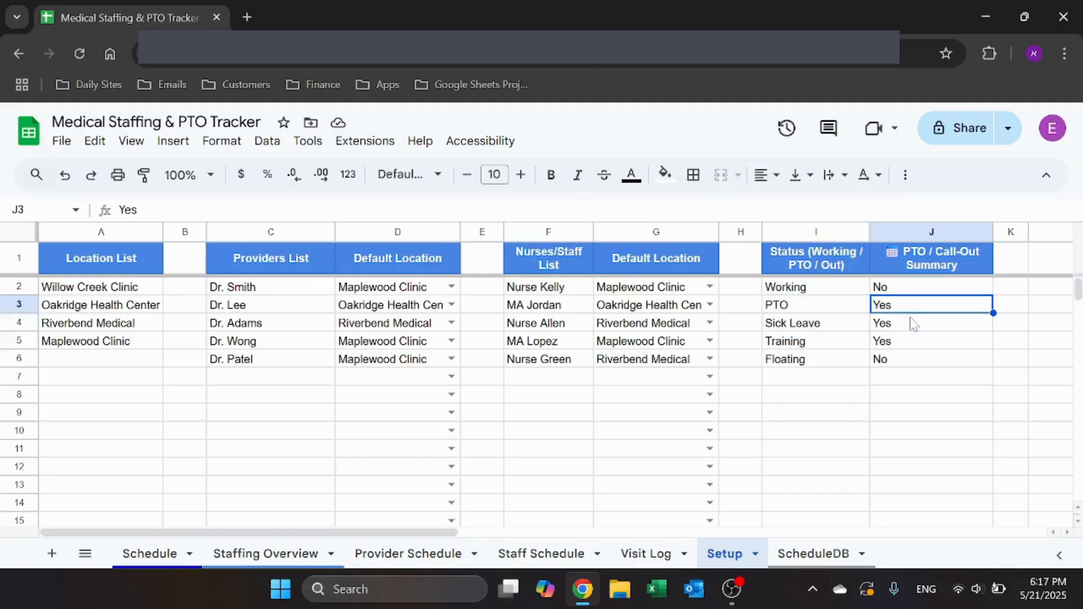
pyautogui.click(911, 324)
pyautogui.click(893, 362)
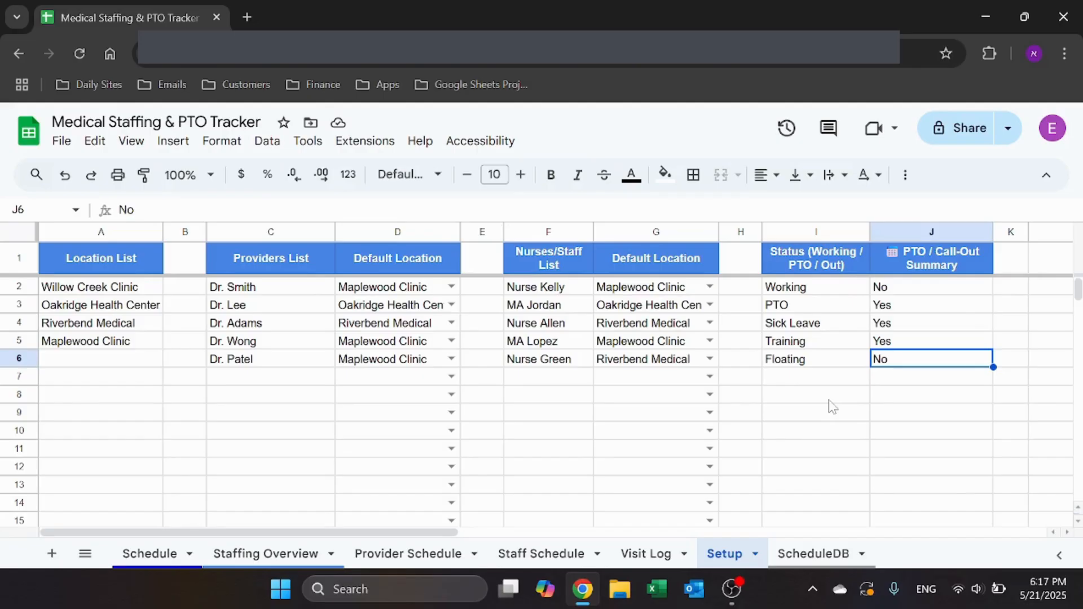
# Step: Examine the Visit Log sheet's Date column, including the date picker in cell A2 and the sheet's data validation rules
pyautogui.click(632, 561)
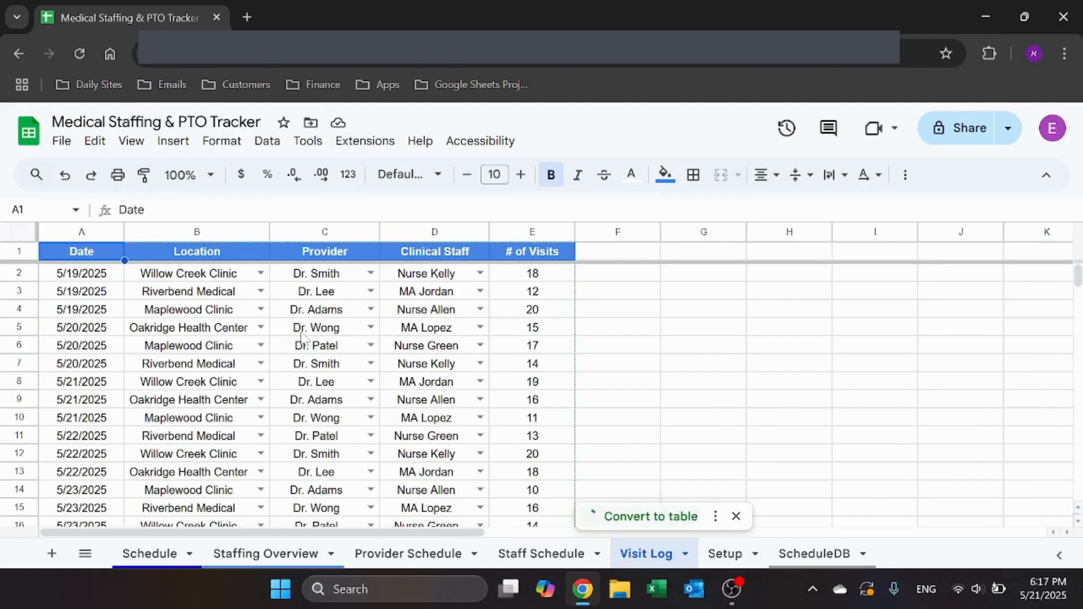
pyautogui.click(82, 232)
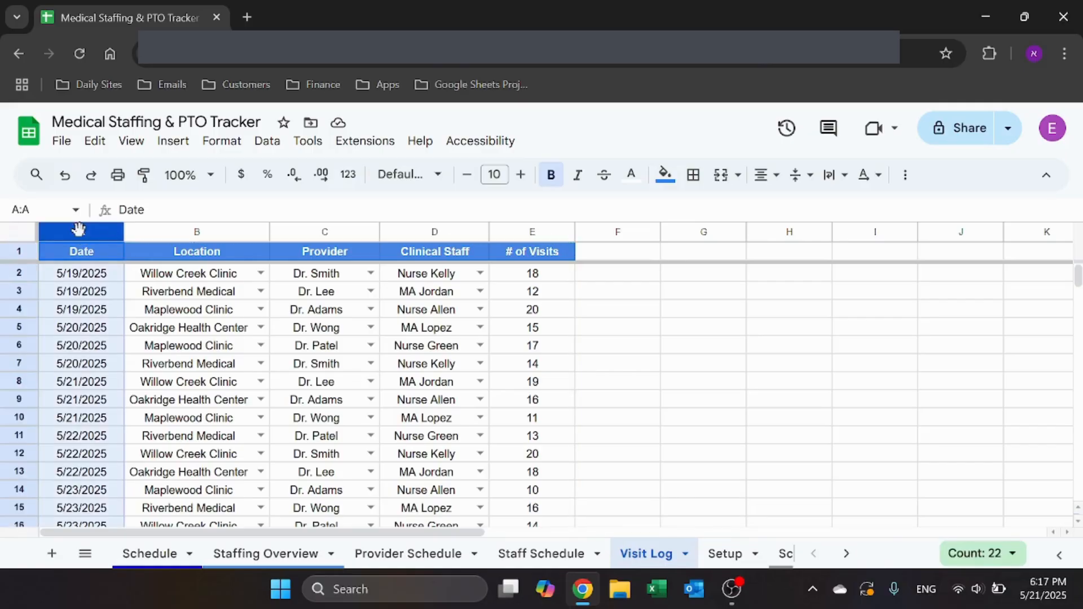
pyautogui.doubleClick(84, 277)
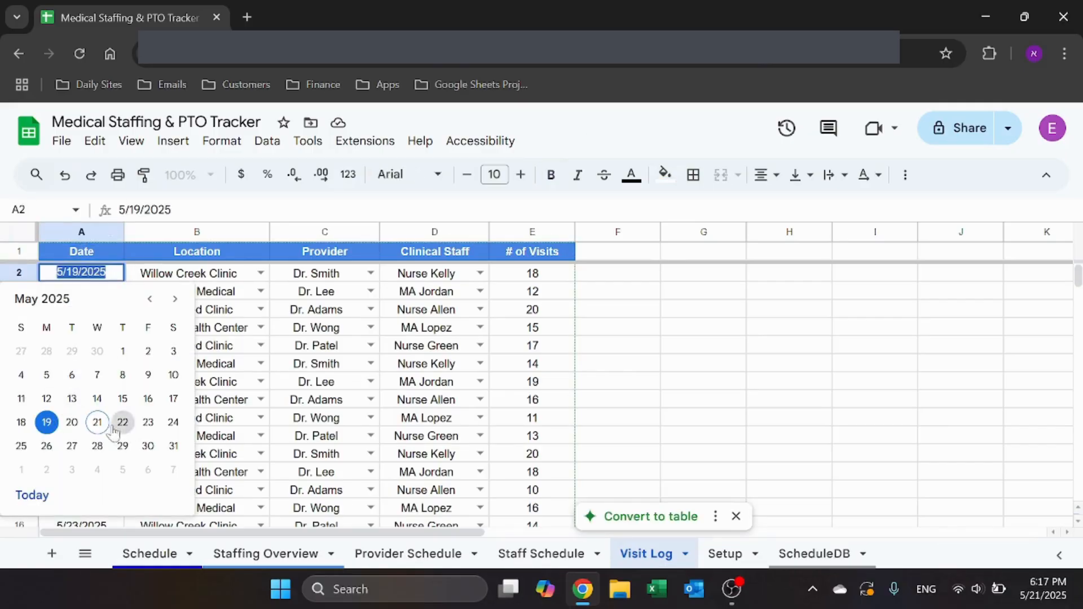
pyautogui.press('Escape')
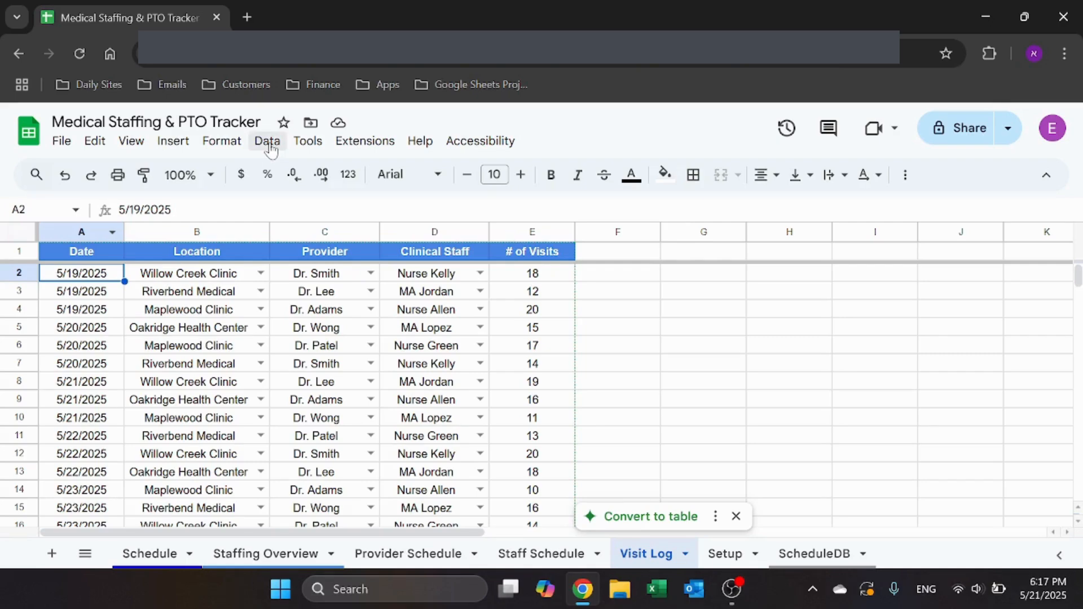
pyautogui.click(269, 142)
pyautogui.click(338, 511)
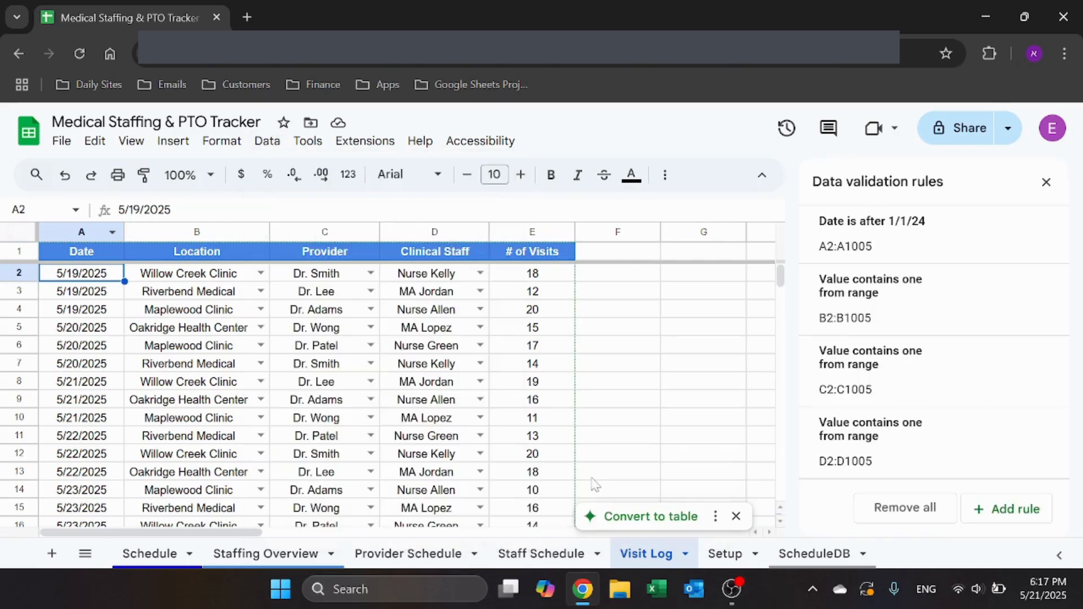
pyautogui.click(1047, 181)
# Step: Add a data validation rule to the empty cell H4 using the Date is after criterion
pyautogui.click(781, 311)
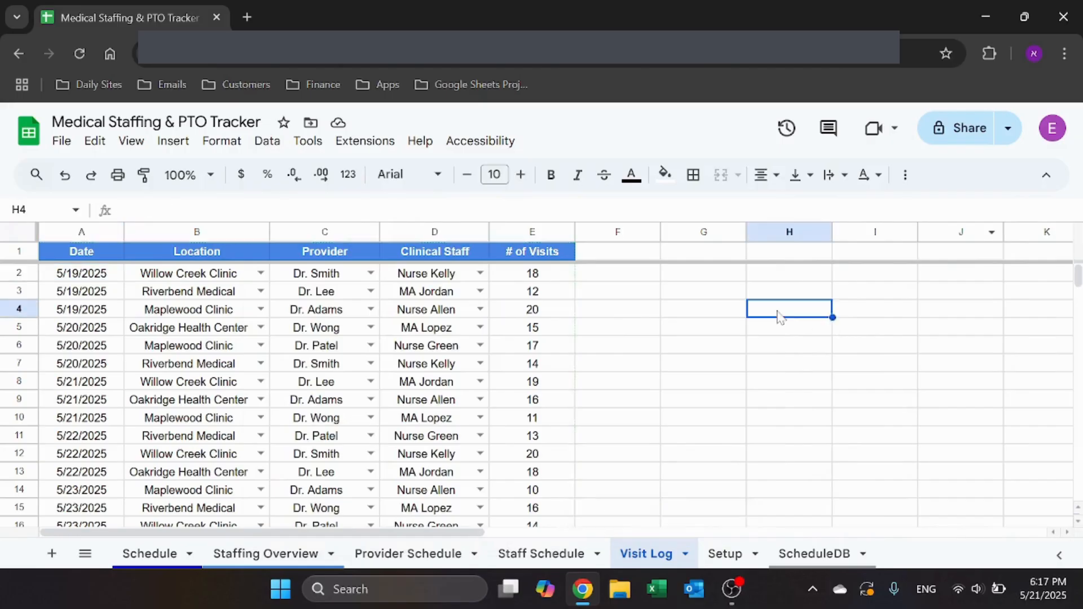
pyautogui.click(267, 141)
pyautogui.click(313, 512)
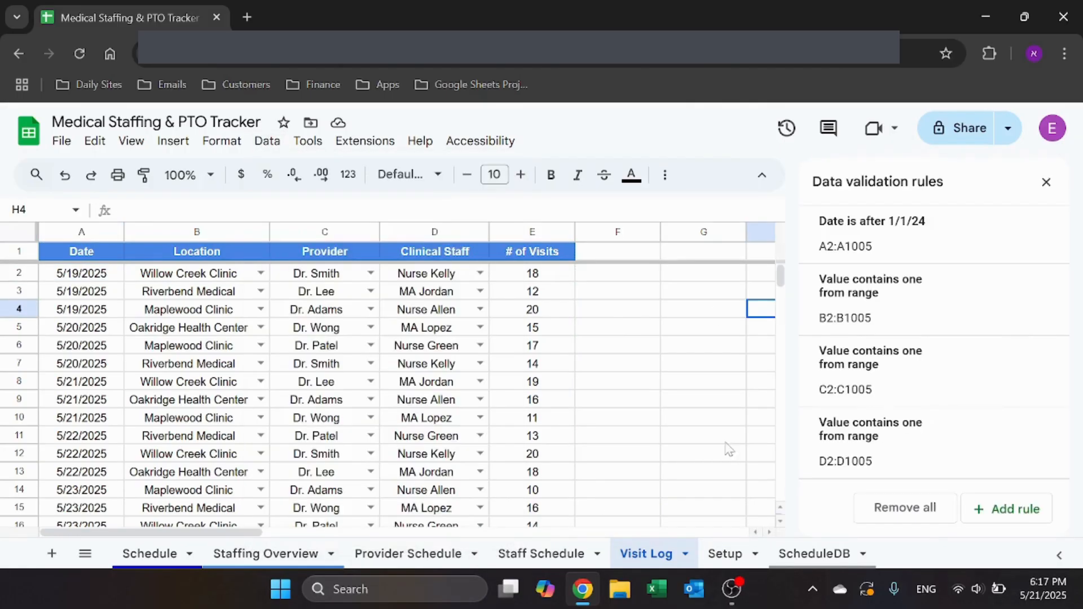
pyautogui.click(1007, 509)
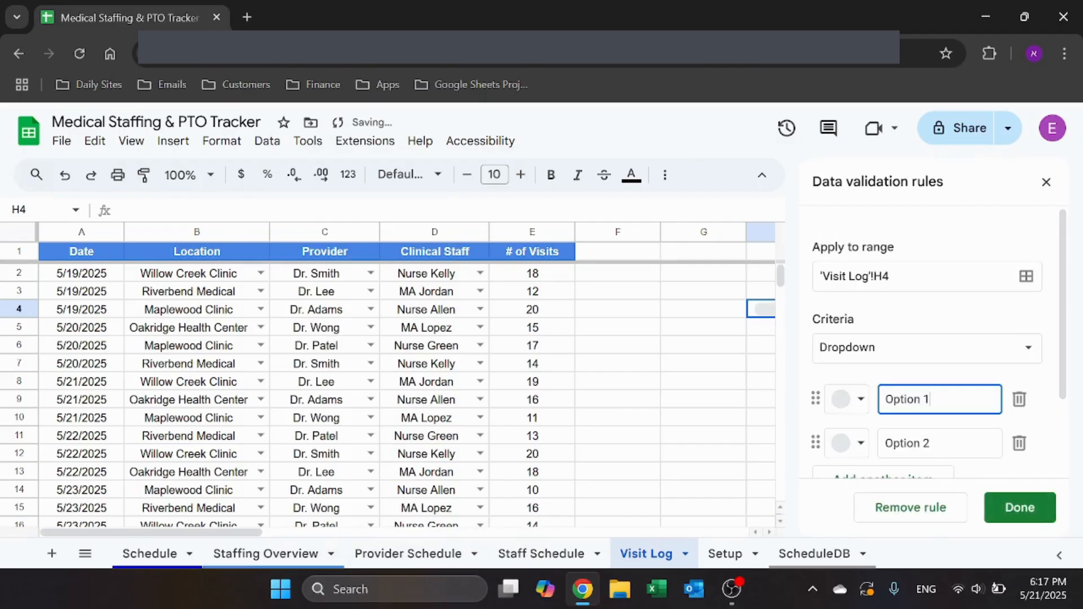
pyautogui.click(887, 348)
pyautogui.scroll(-3, 903, 384)
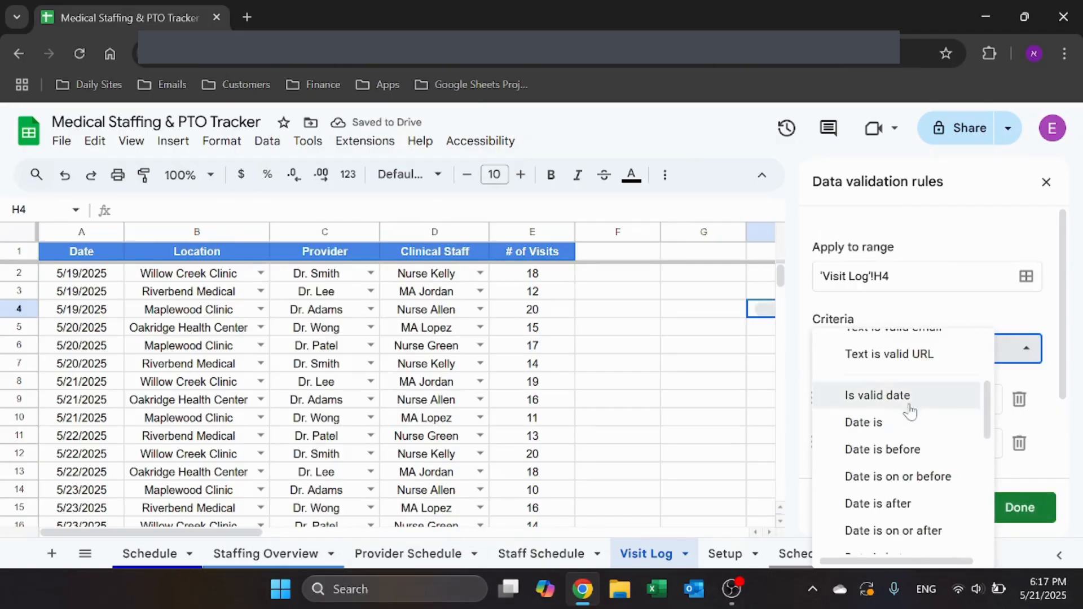
pyautogui.scroll(-1, 917, 469)
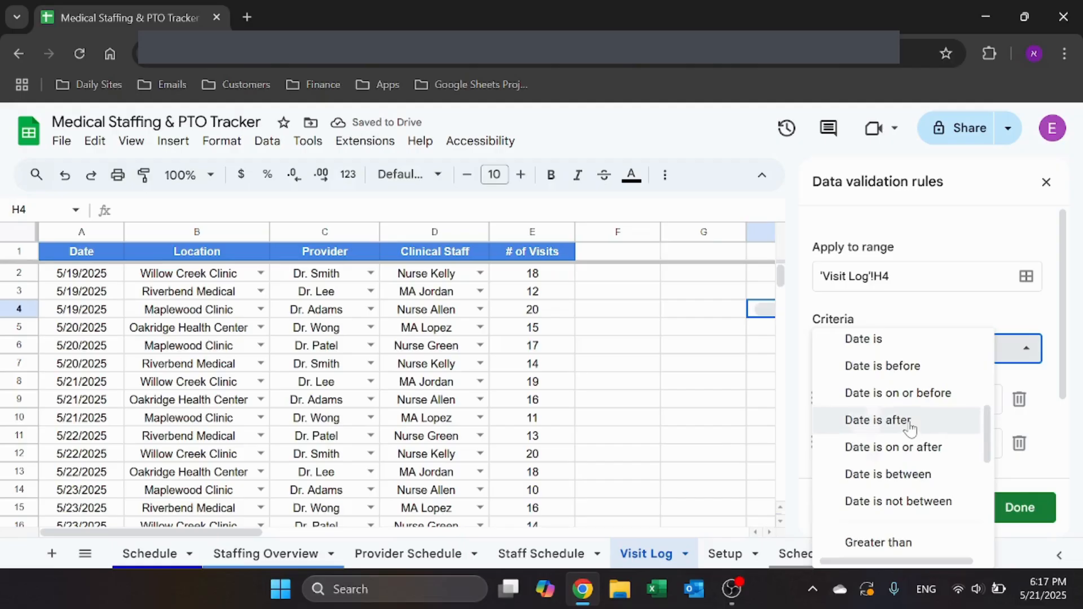
pyautogui.scroll(1, 908, 417)
pyautogui.scroll(-2, 911, 445)
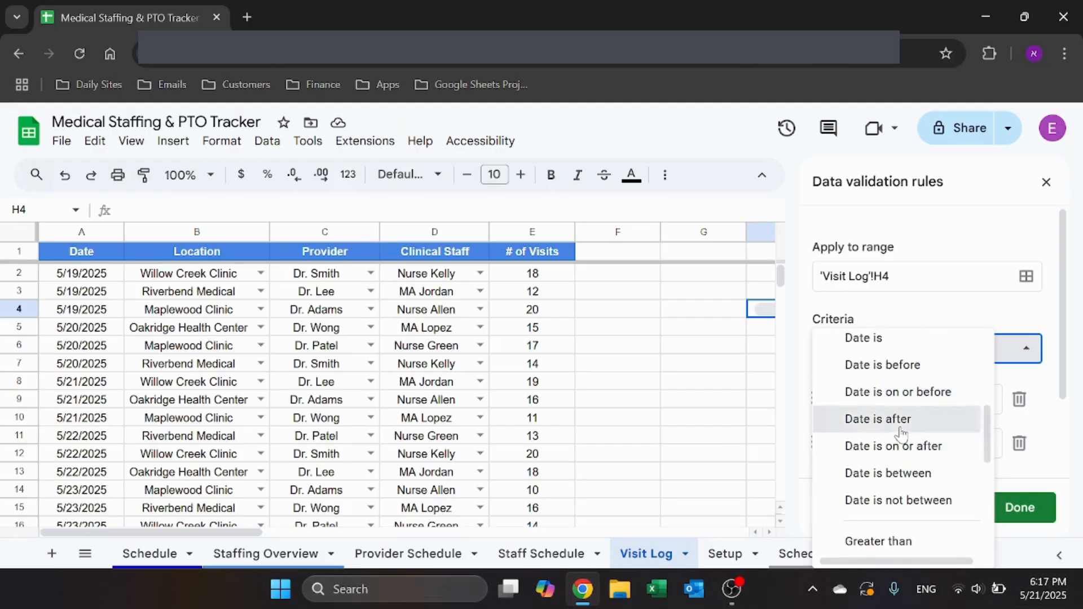
pyautogui.click(900, 422)
# Step: Set the H4 rule's comparison to the exact date 1/1/24 and save the rule
pyautogui.click(905, 396)
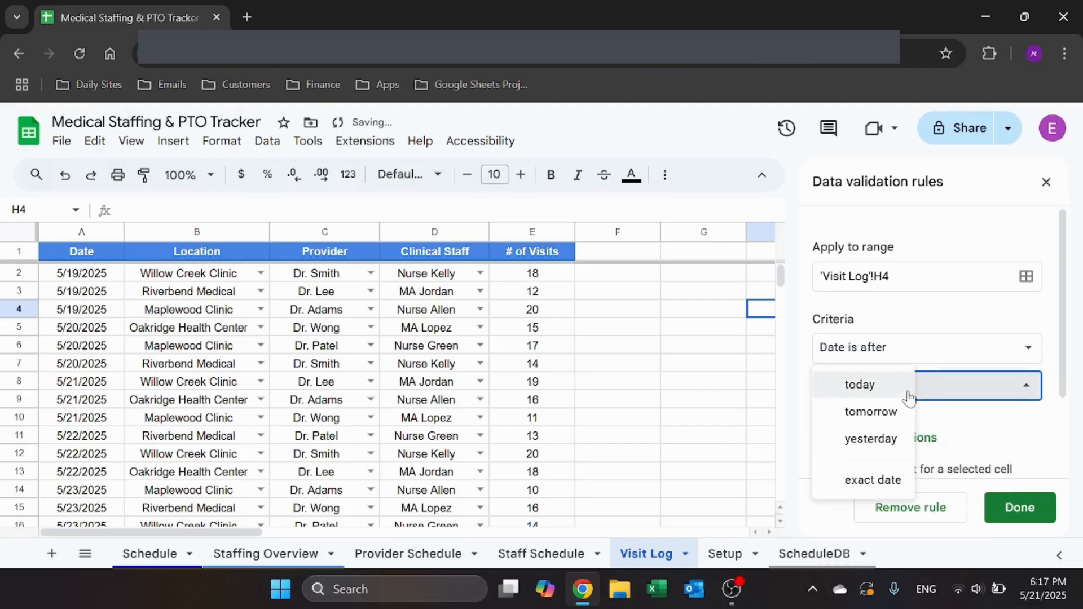
pyautogui.click(874, 479)
pyautogui.click(881, 429)
pyautogui.write('1/1')
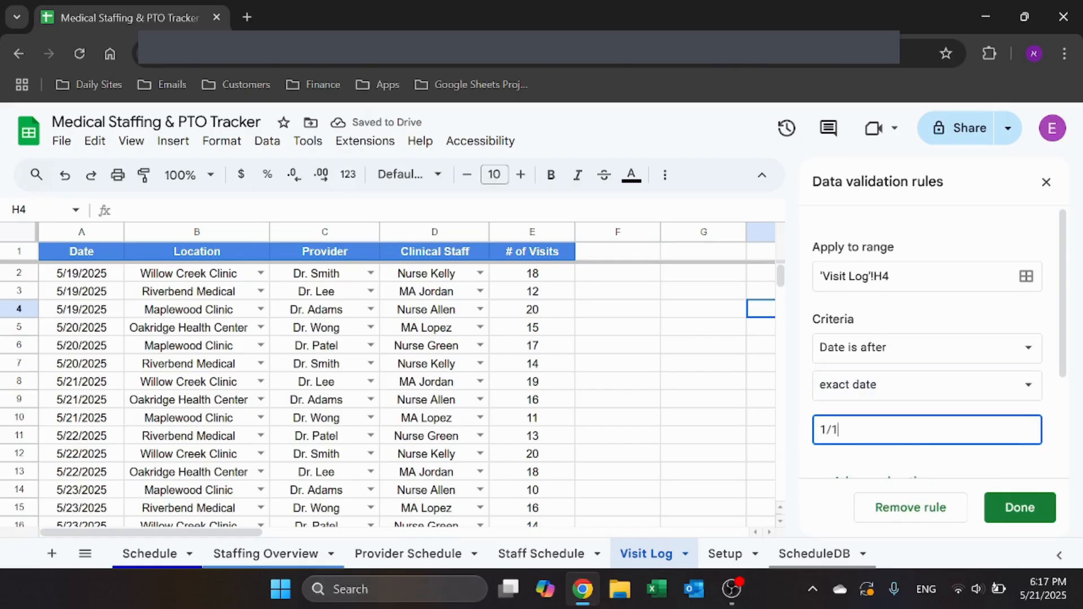
pyautogui.write('/24')
pyautogui.click(1020, 507)
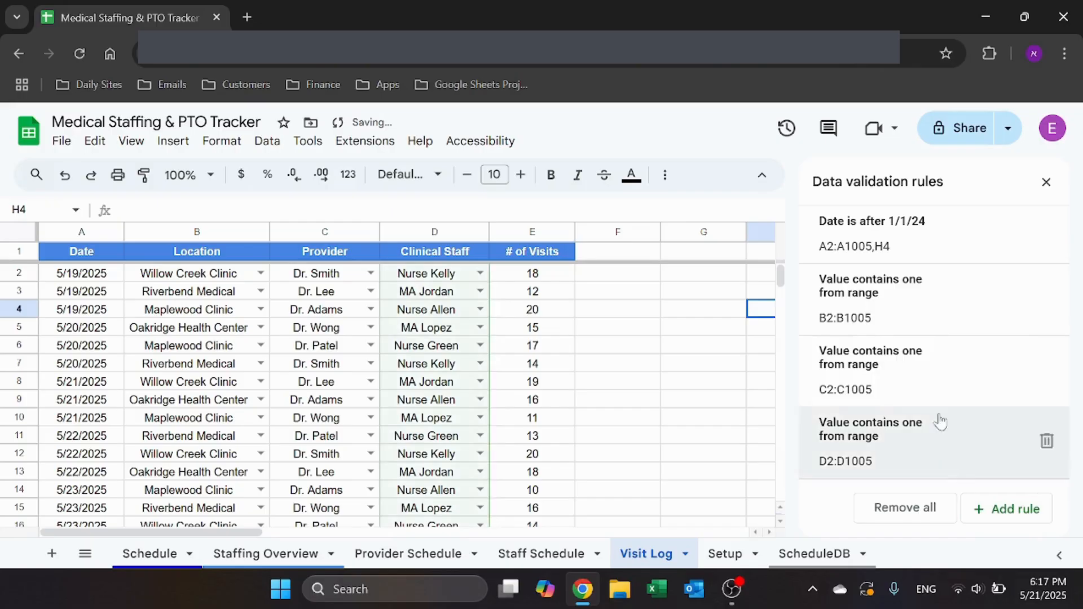
# Step: Test the date rule in cell H4 by checking its date picker and entering the invalid text dsad
pyautogui.doubleClick(750, 312)
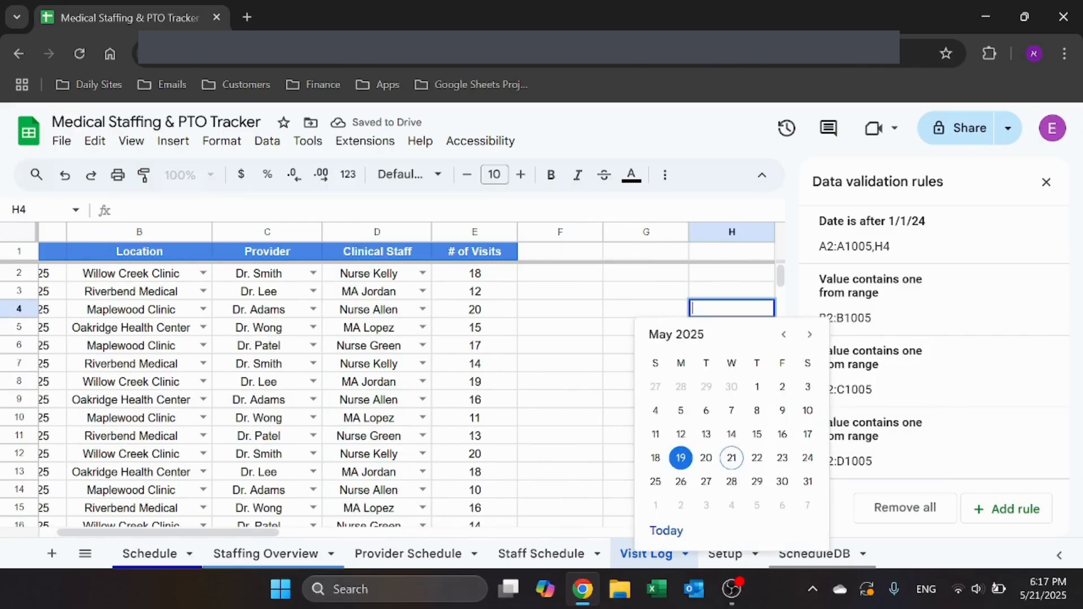
pyautogui.press('Escape')
pyautogui.write('dsad')
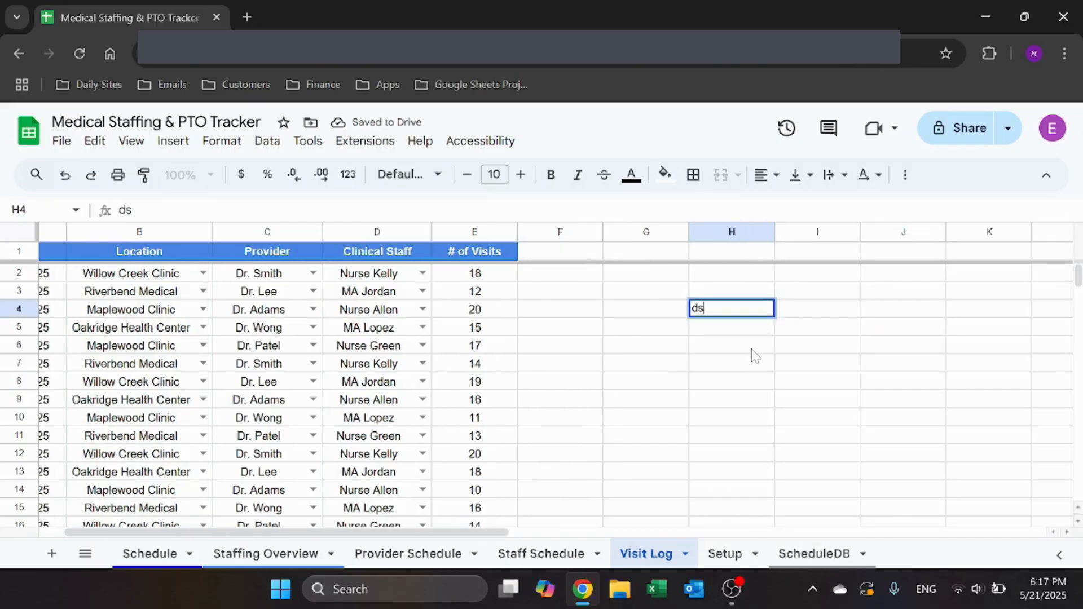
pyautogui.click(750, 361)
pyautogui.click(755, 319)
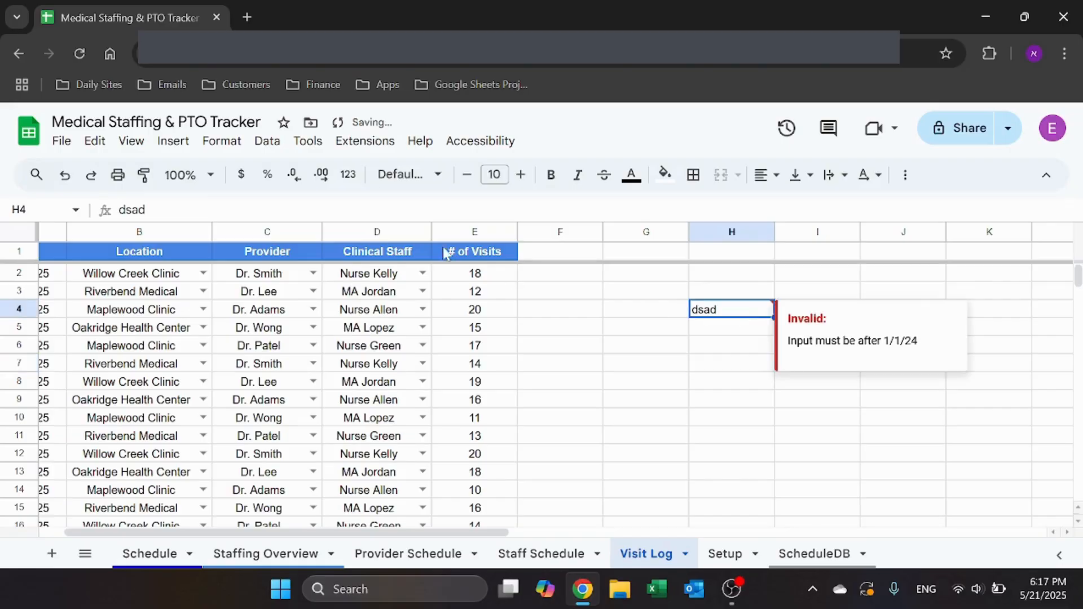
# Step: Set the Date is after 1/1/24 rule's advanced options to reject invalid input, and close the validation rules
pyautogui.click(268, 141)
pyautogui.click(321, 511)
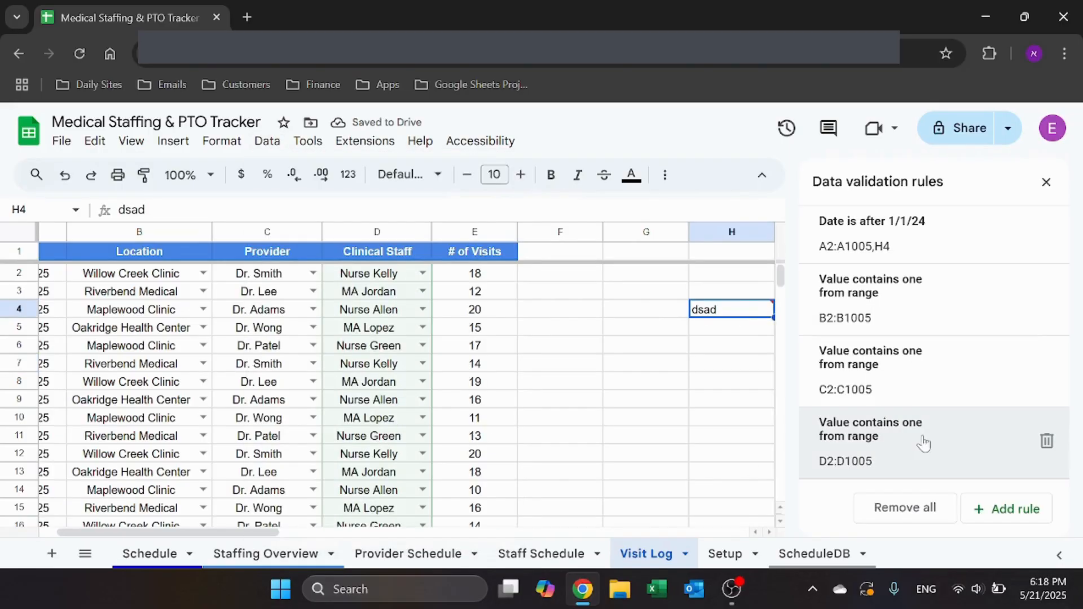
pyautogui.click(909, 234)
pyautogui.scroll(-1, 959, 406)
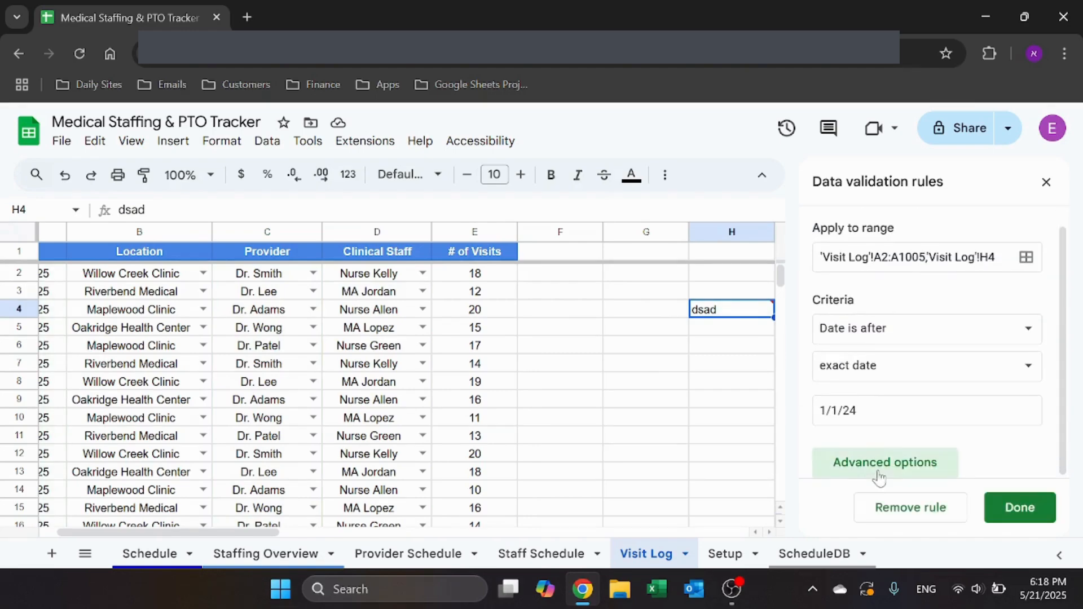
pyautogui.click(878, 476)
pyautogui.scroll(-2, 864, 432)
pyautogui.click(823, 459)
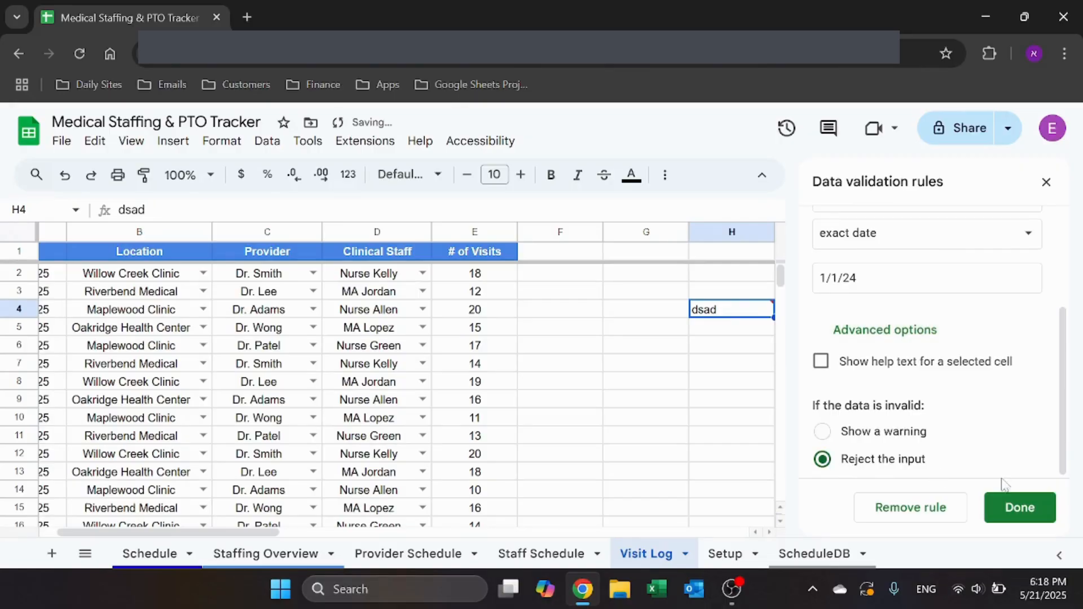
pyautogui.click(1046, 181)
# Step: Clear the test text and date rule from cell H4 by copying the empty cell G6 over it
pyautogui.click(681, 347)
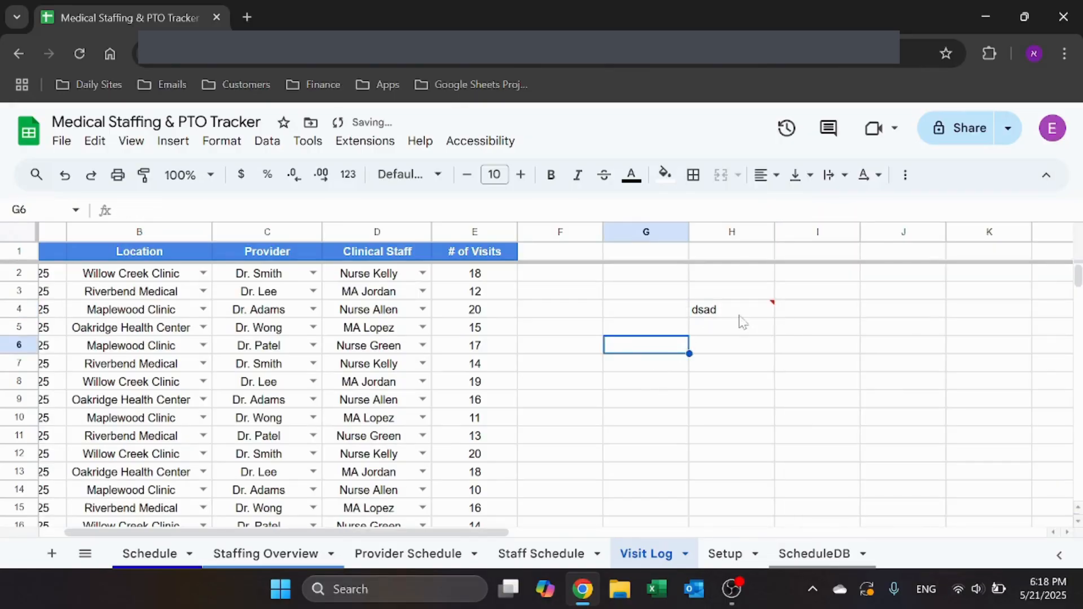
pyautogui.hotkey('ctrl', 'c')
pyautogui.click(730, 313)
pyautogui.hotkey('ctrl', 'v')
pyautogui.click(668, 313)
pyautogui.click(735, 313)
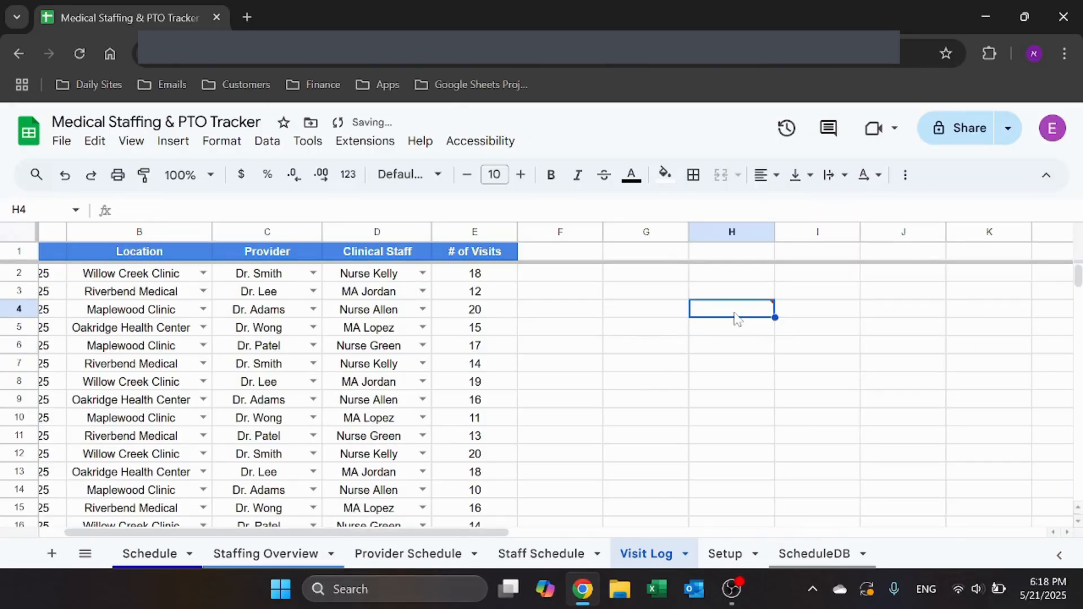
# Step: Review the Visit Log's remaining data validation rules, close them, and recheck cell H4
pyautogui.click(267, 141)
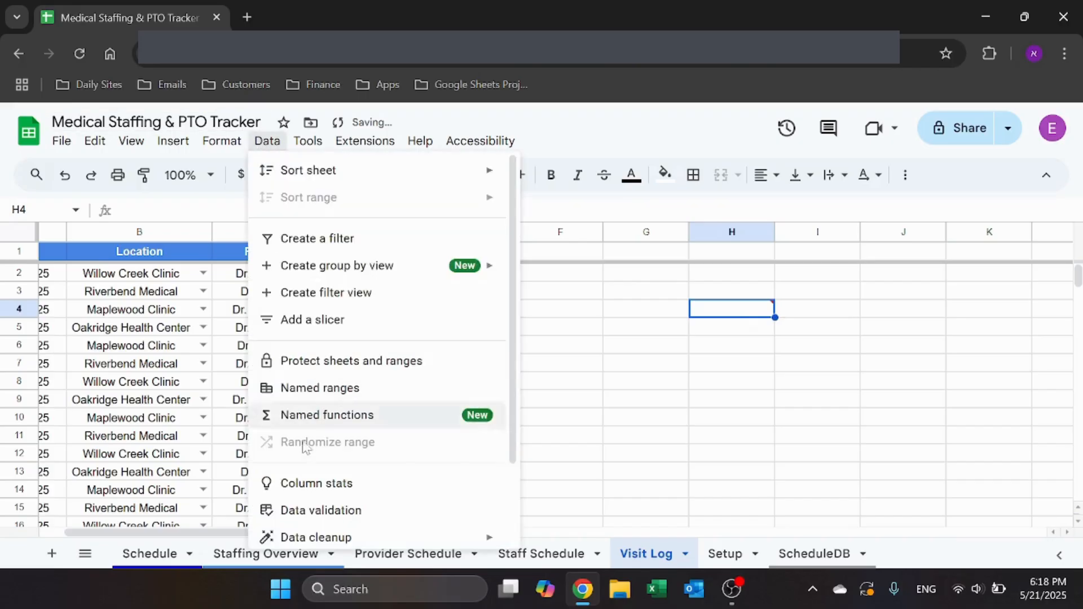
pyautogui.click(324, 511)
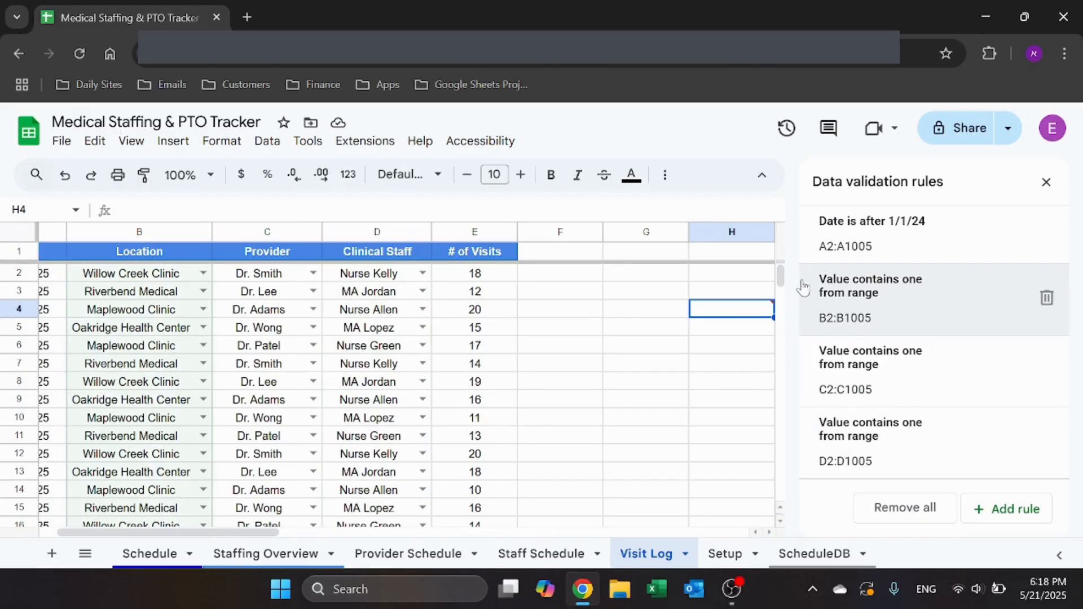
pyautogui.click(1046, 183)
pyautogui.click(576, 346)
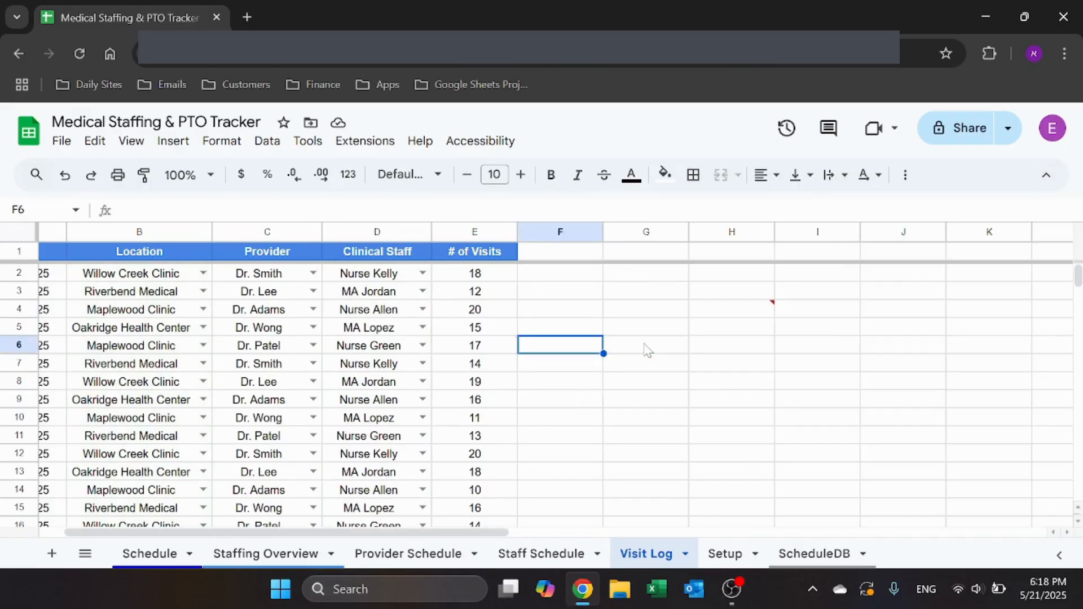
pyautogui.press('Home')
pyautogui.click(815, 316)
pyautogui.click(782, 280)
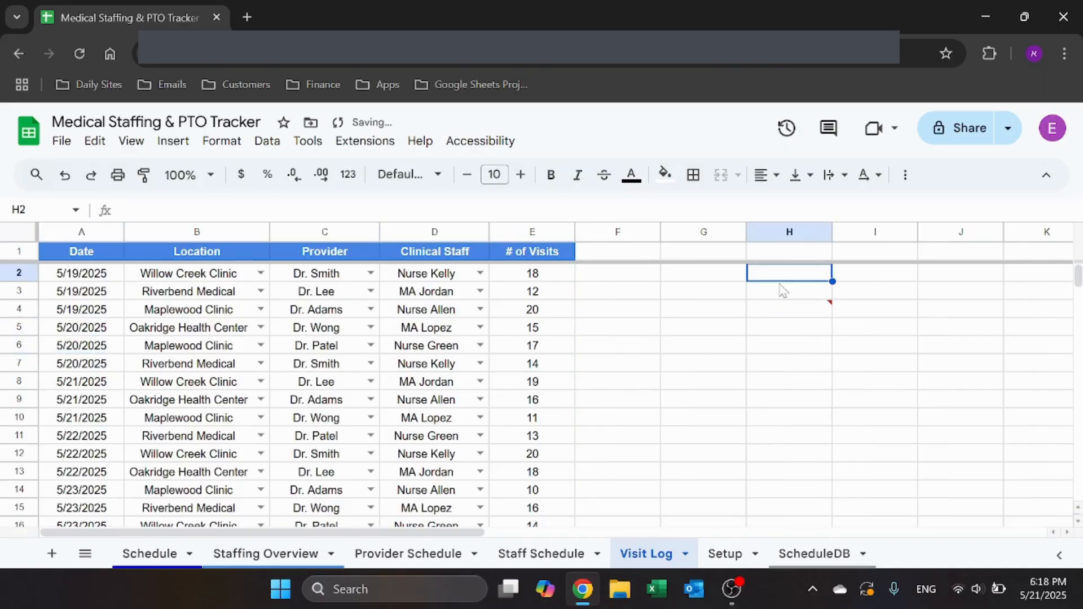
pyautogui.click(797, 311)
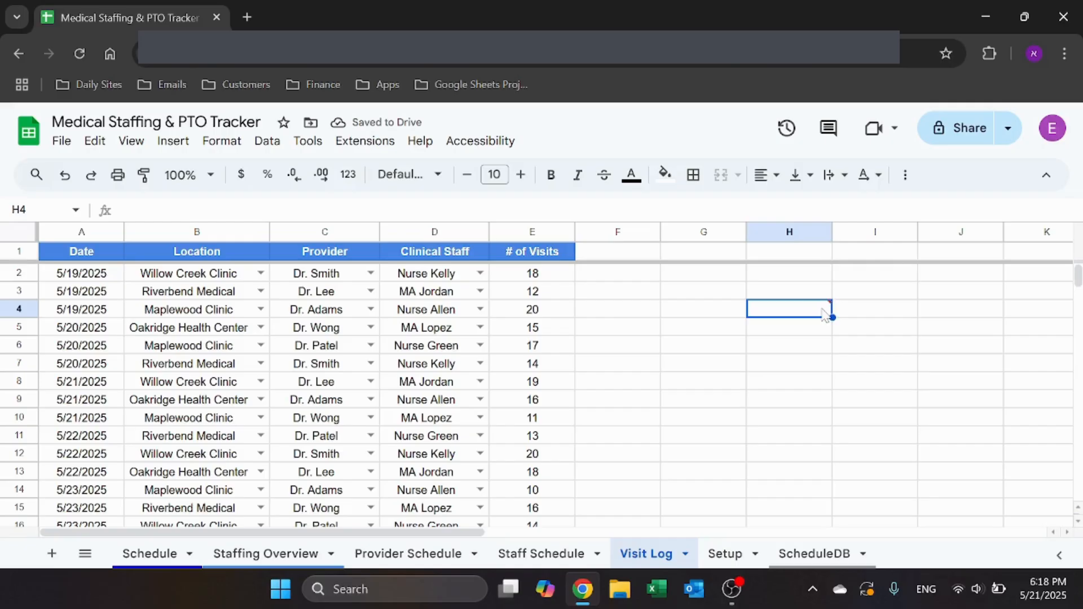
# Step: Review the Visit Log's first entry across the Location, Provider, Clinical Staff and # of Visits columns
pyautogui.click(631, 320)
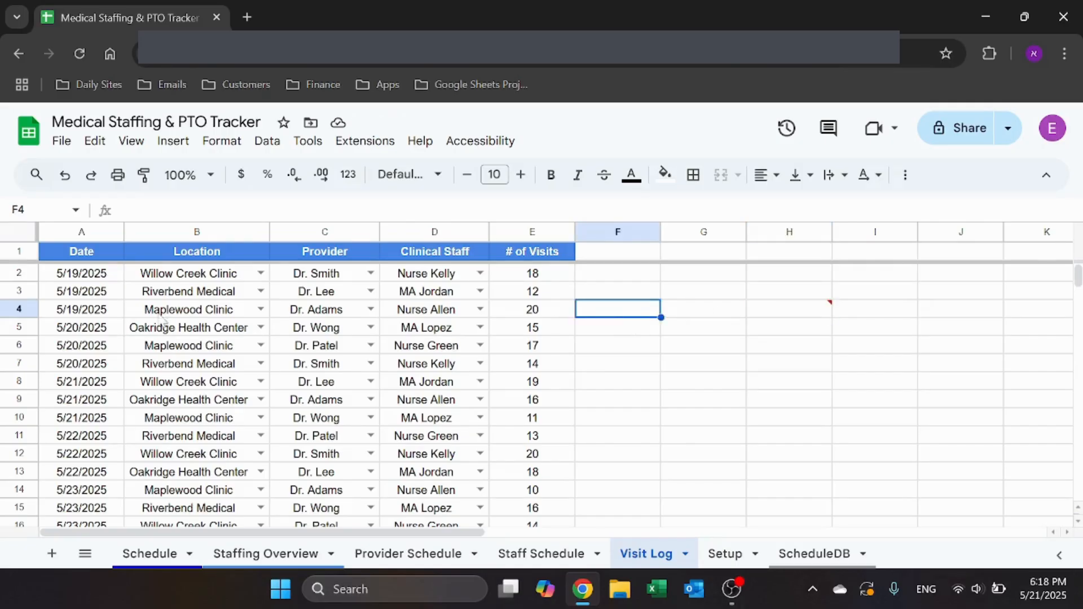
pyautogui.click(177, 276)
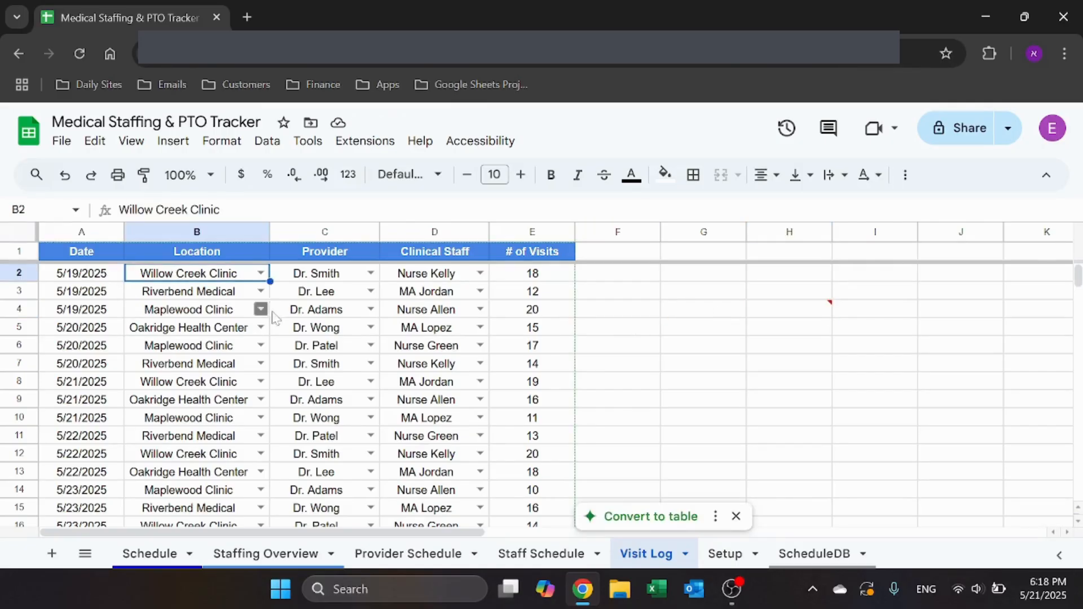
pyautogui.click(338, 276)
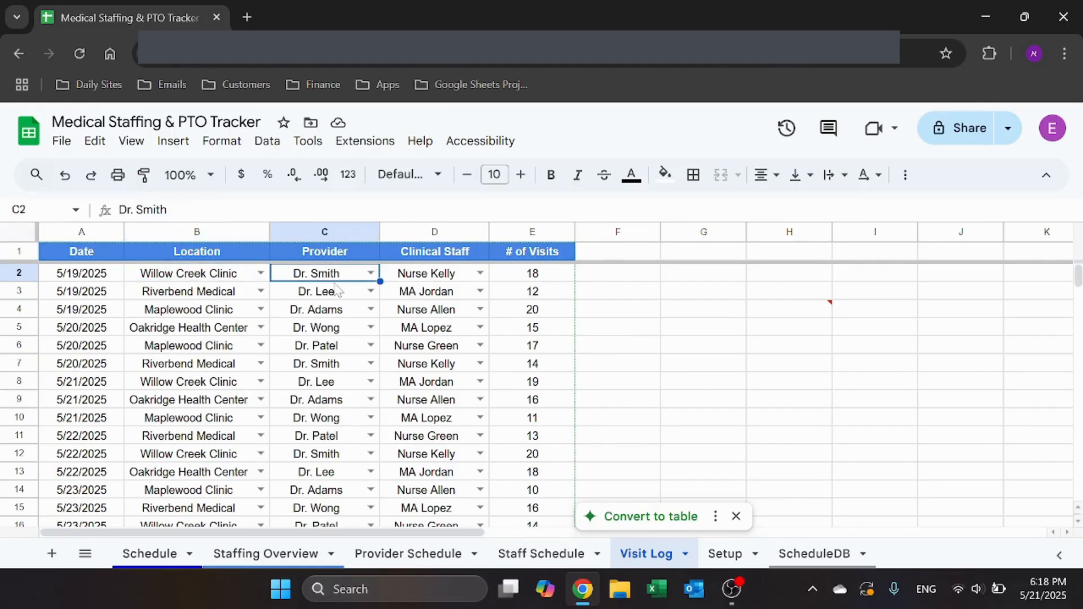
pyautogui.click(423, 280)
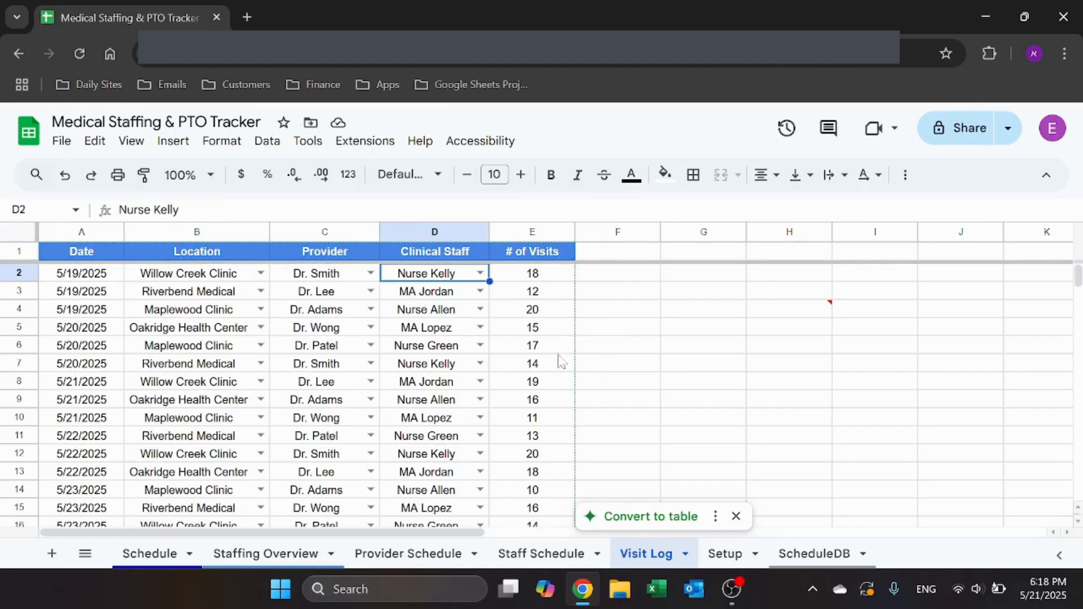
pyautogui.click(525, 275)
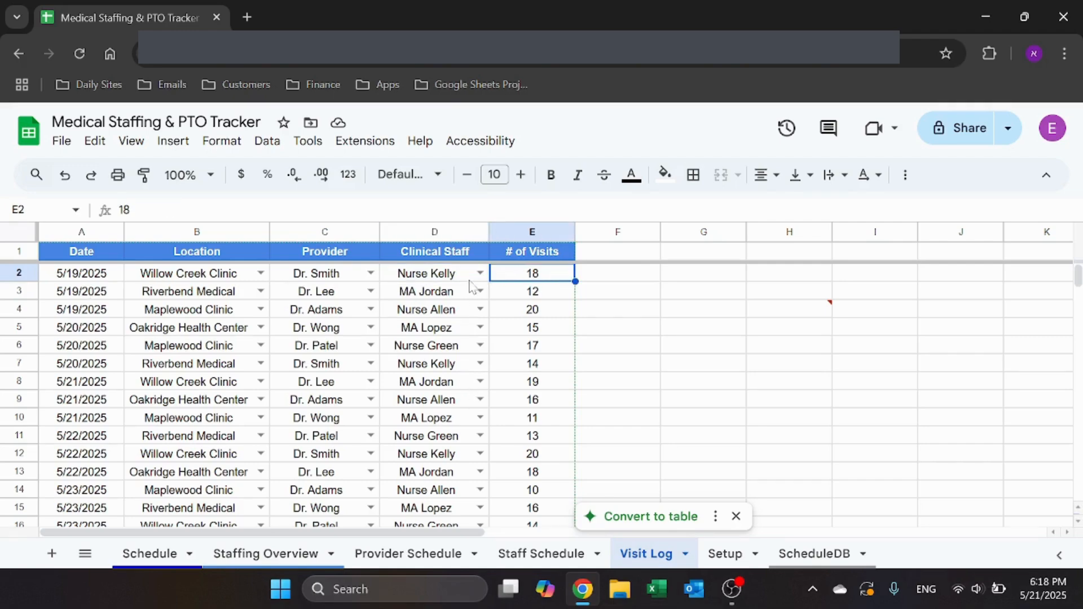
pyautogui.click(656, 423)
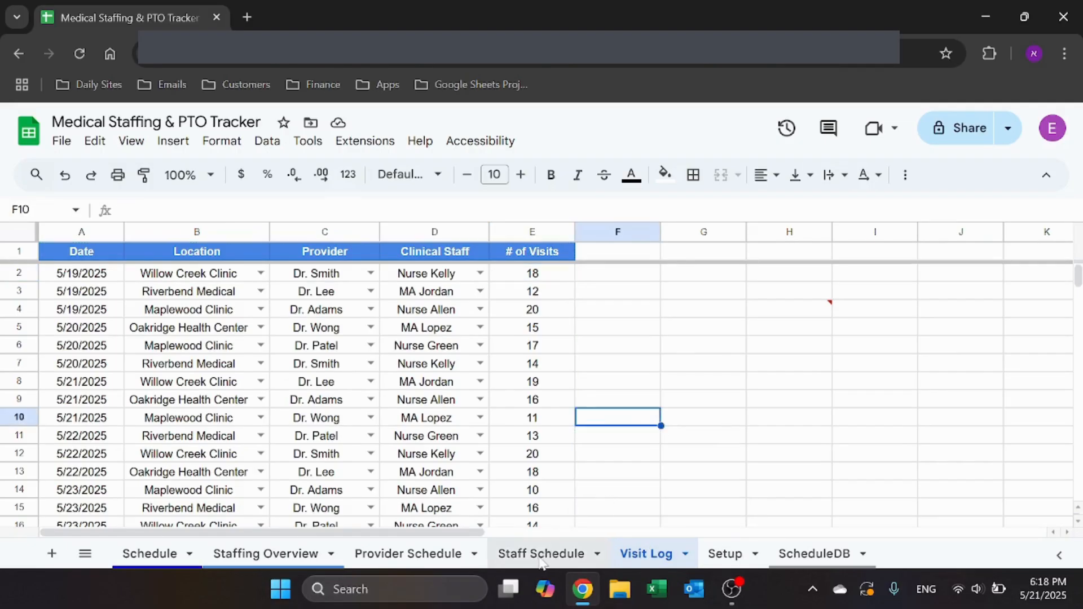
# Step: Open the Staff Schedule sheet and examine the first row's Staff Name dropdown choices and its Status cell
pyautogui.click(540, 555)
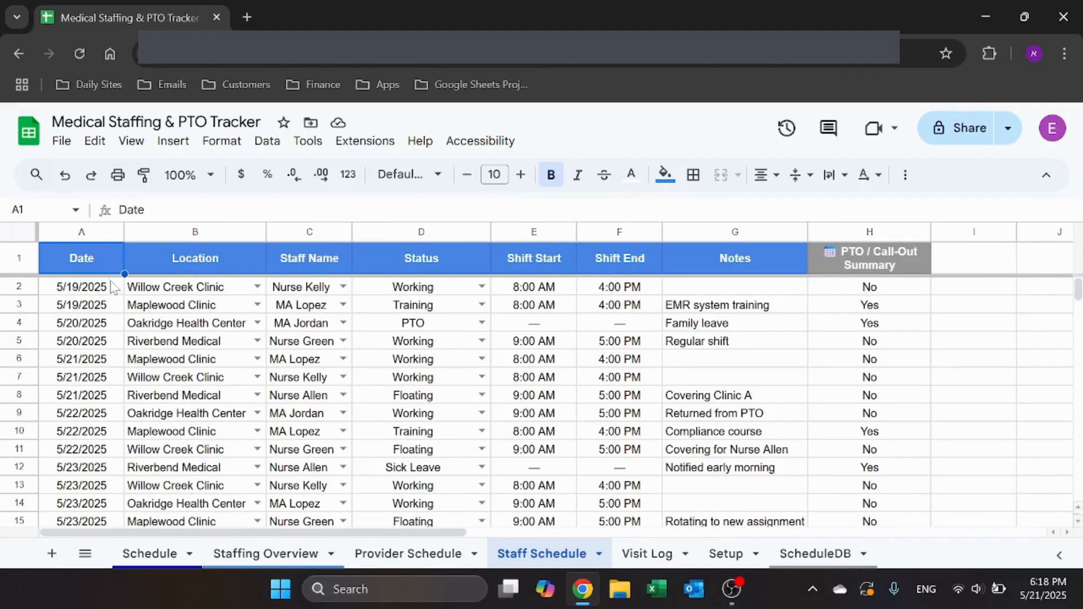
pyautogui.click(420, 262)
pyautogui.click(312, 291)
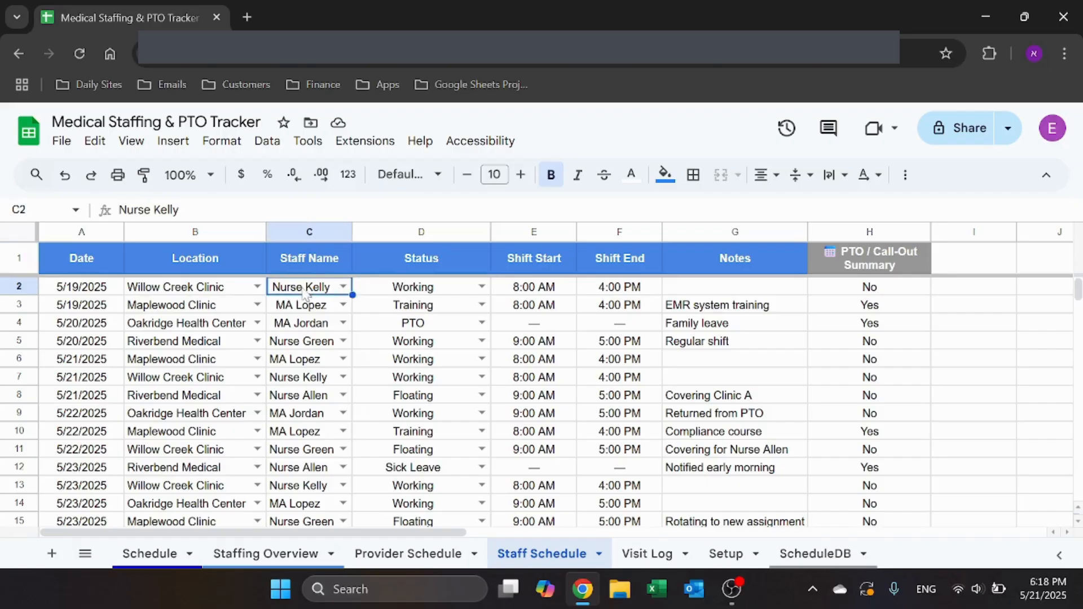
pyautogui.click(343, 287)
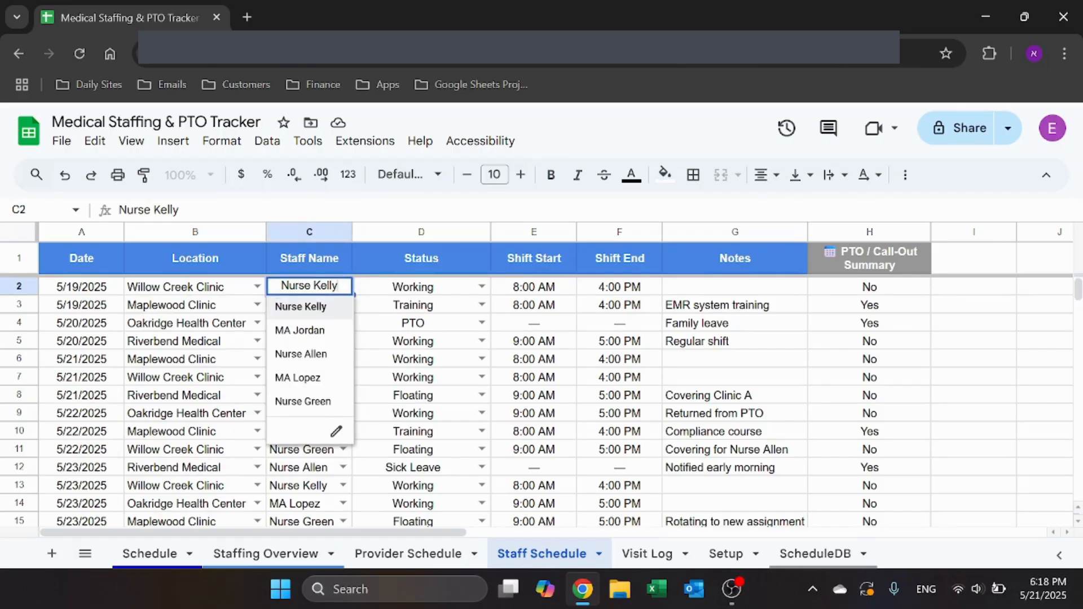
pyautogui.press('Escape')
pyautogui.click(455, 261)
pyautogui.click(455, 287)
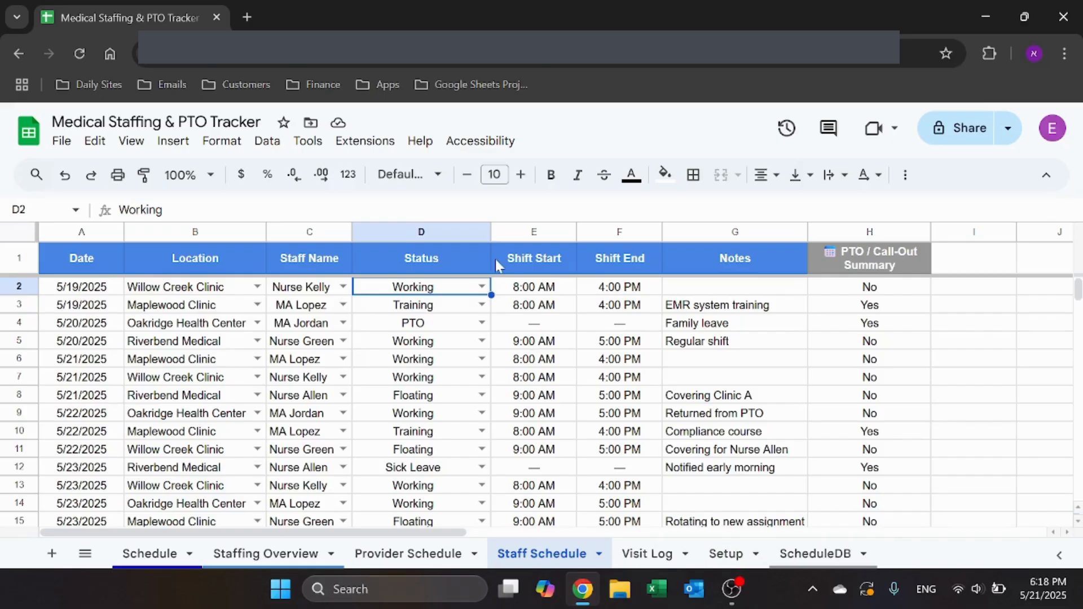
# Step: Examine the Staff Schedule's shift times and notes, and open the PTO / Call-Out Summary formula in H2
pyautogui.click(534, 288)
pyautogui.click(615, 288)
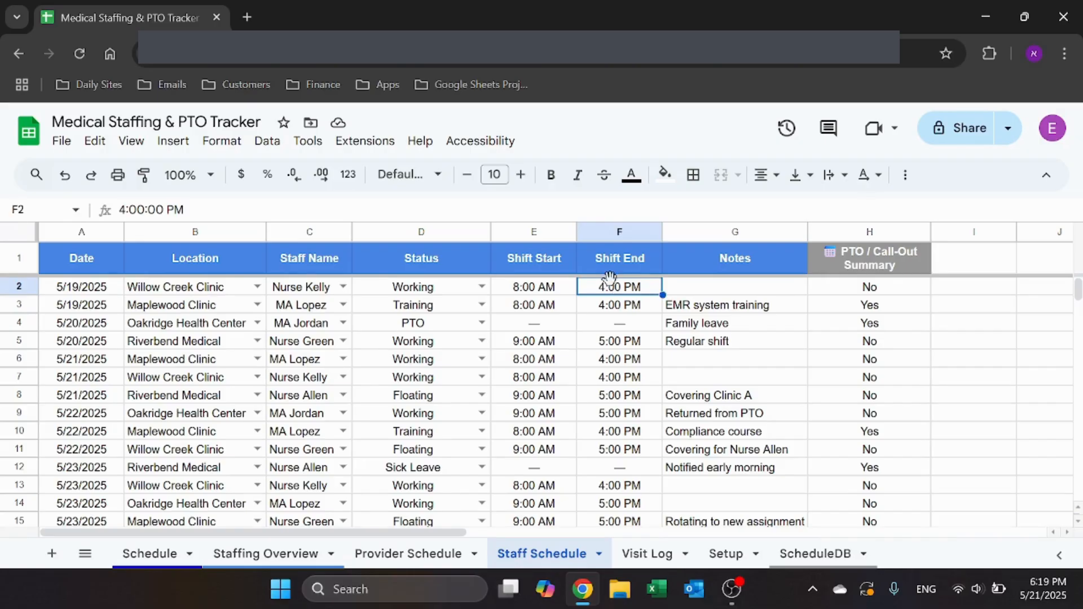
pyautogui.click(731, 292)
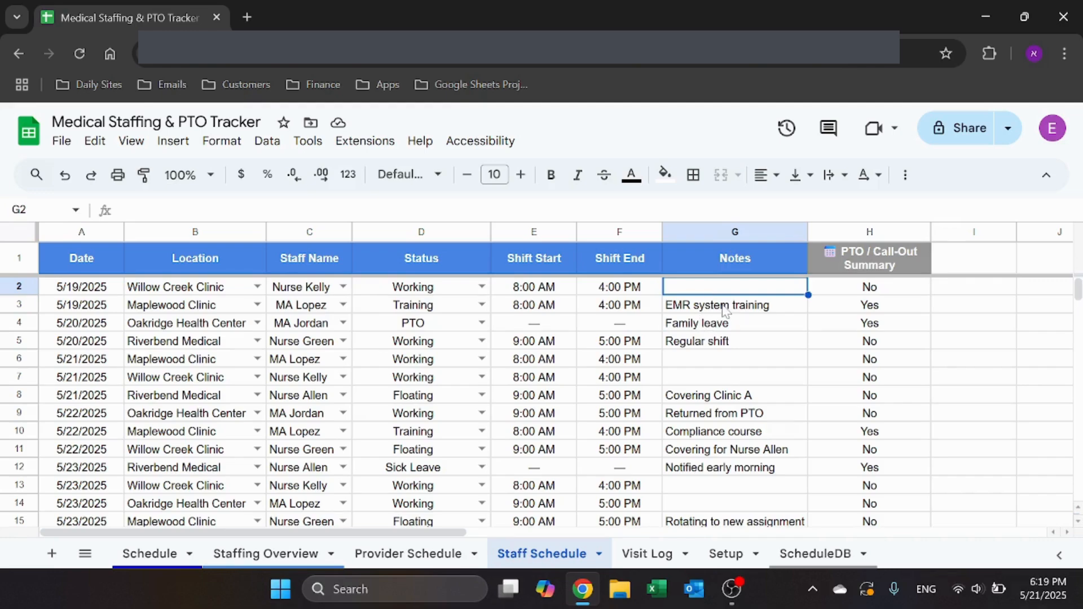
pyautogui.scroll(-2, 818, 310)
pyautogui.scroll(2, 869, 288)
pyautogui.click(866, 285)
pyautogui.press('Return')
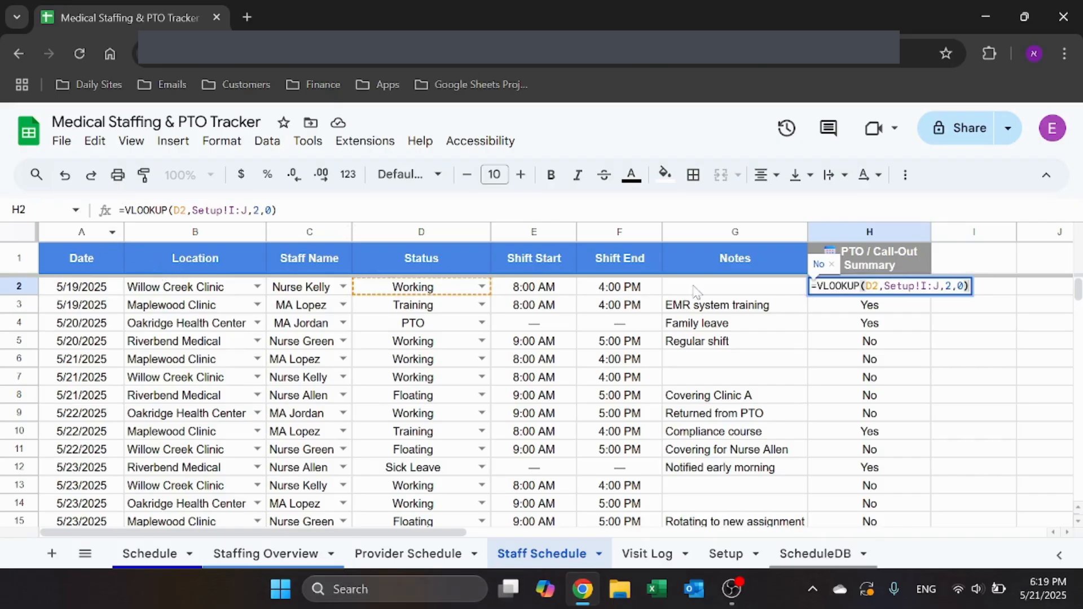
# Step: Open the Provider Schedule sheet and examine its Provider, Shift Start, Shift End and PTO / Call-Out Summary columns
pyautogui.click(424, 550)
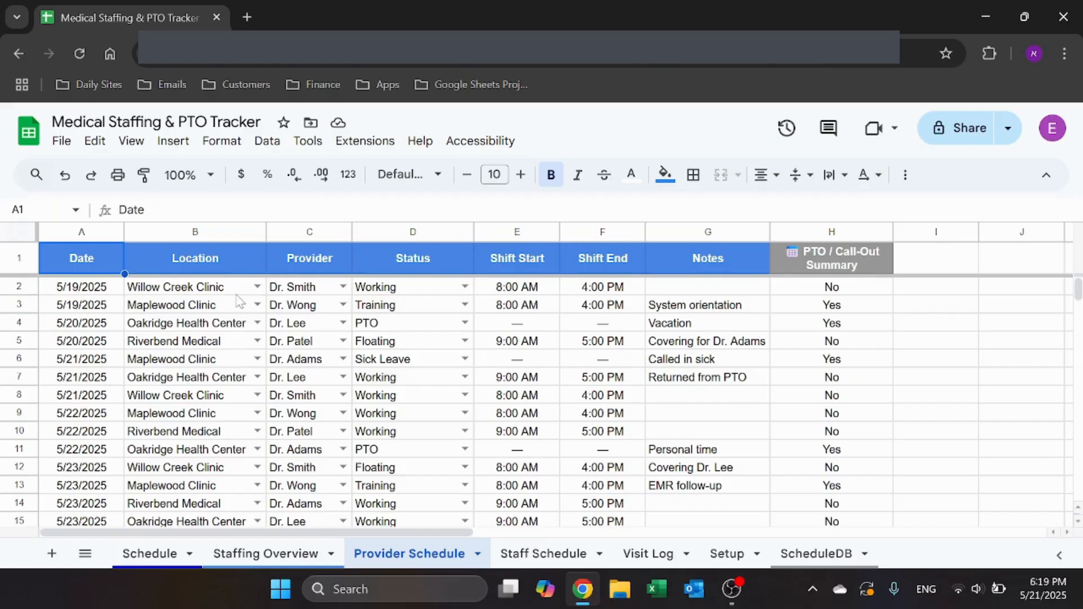
pyautogui.click(309, 287)
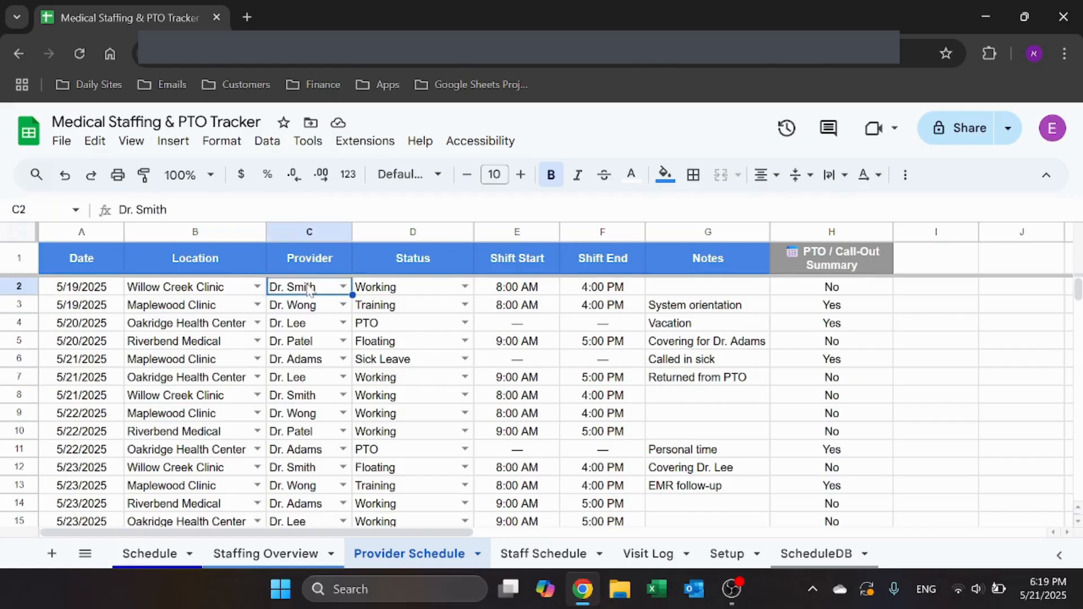
pyautogui.click(832, 291)
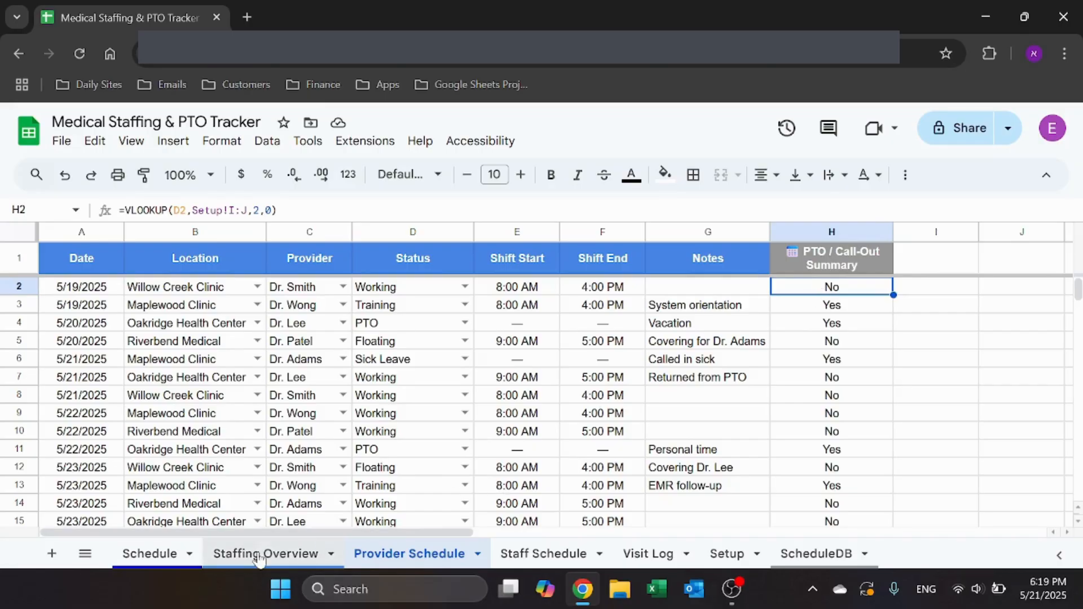
pyautogui.moveTo(515, 232); pyautogui.dragTo(631, 233)
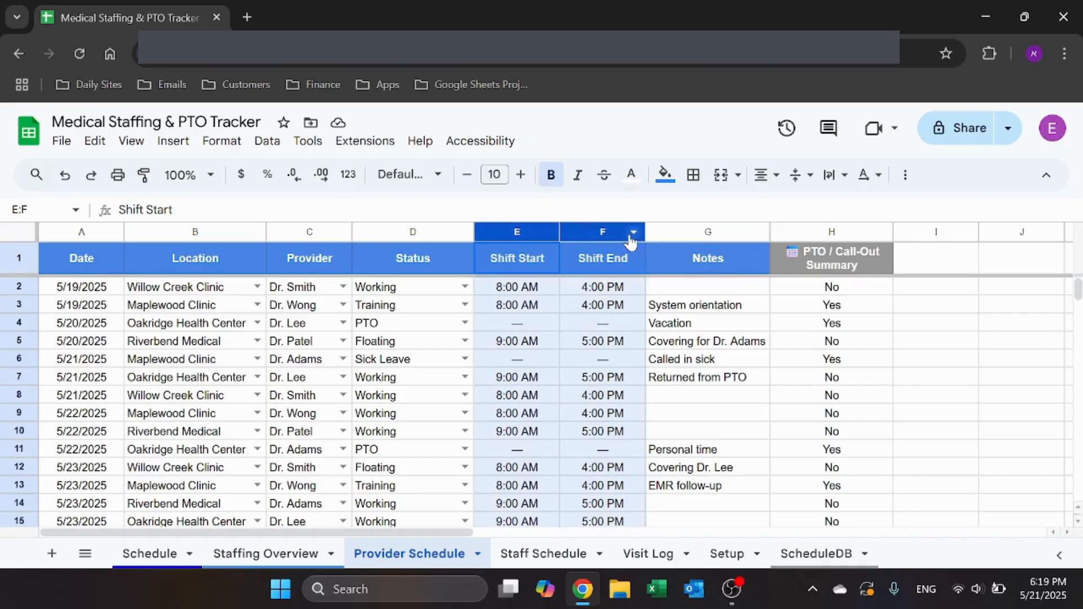
pyautogui.click(606, 262)
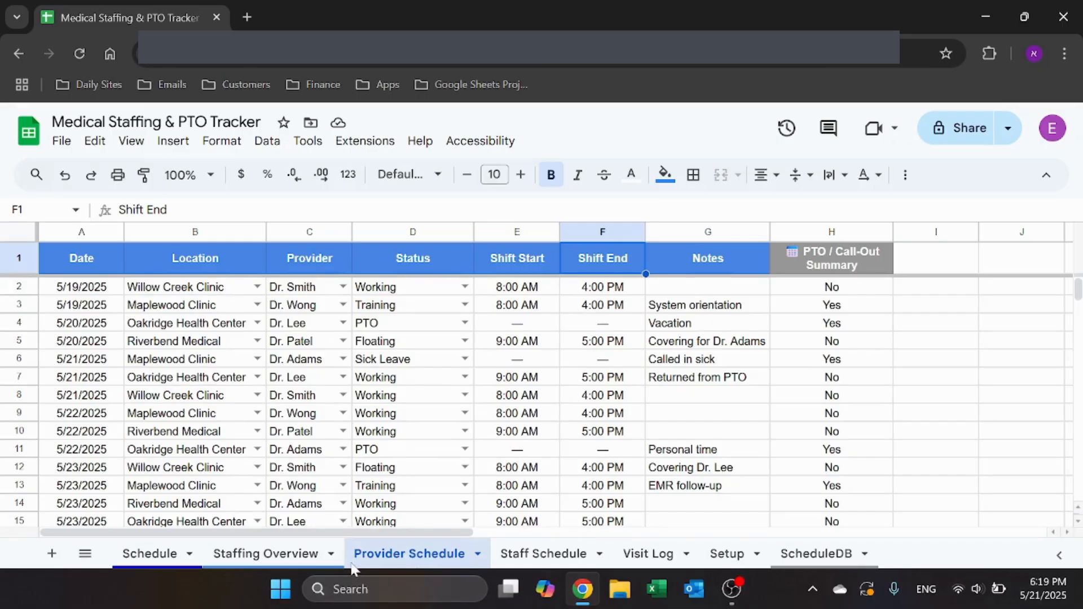
# Step: Open the Staffing Overview sheet and review its From Date and To Date cells and the two summary section headings
pyautogui.click(269, 556)
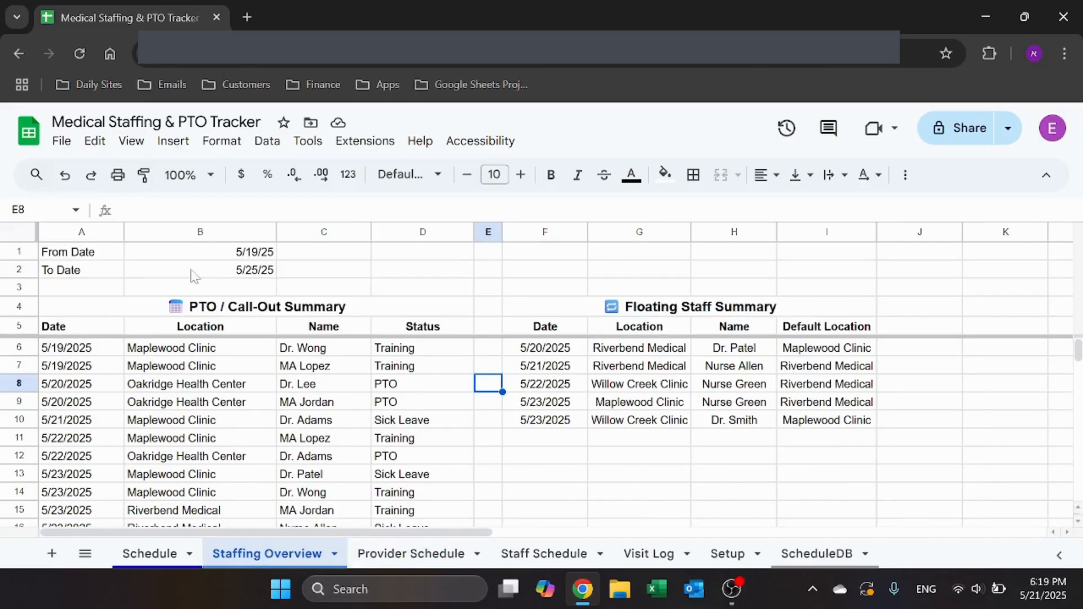
pyautogui.click(216, 257)
pyautogui.click(208, 272)
pyautogui.click(216, 255)
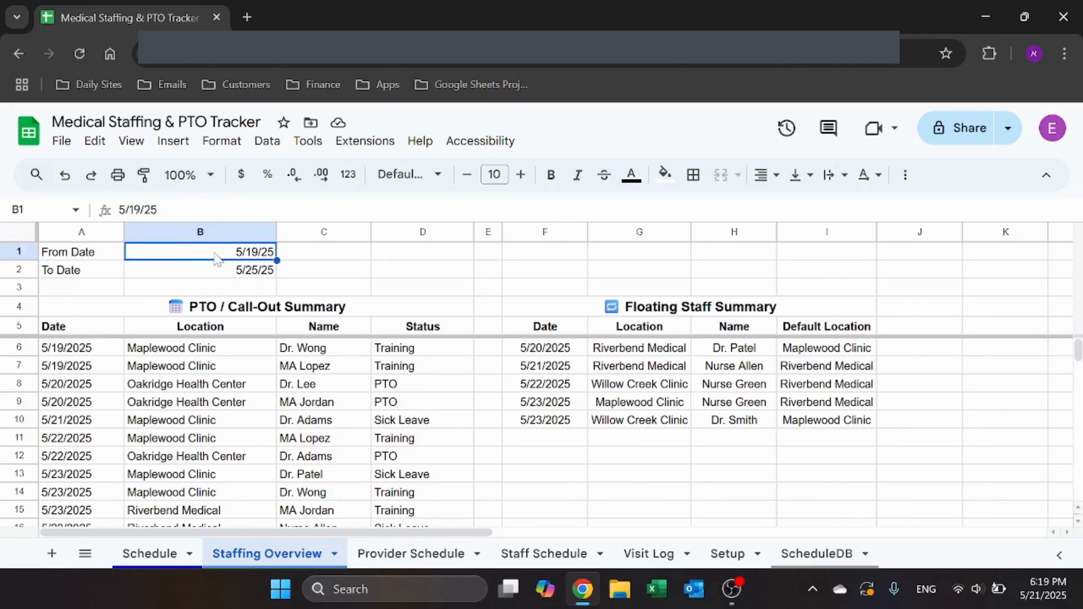
pyautogui.click(209, 269)
pyautogui.click(218, 254)
pyautogui.click(226, 312)
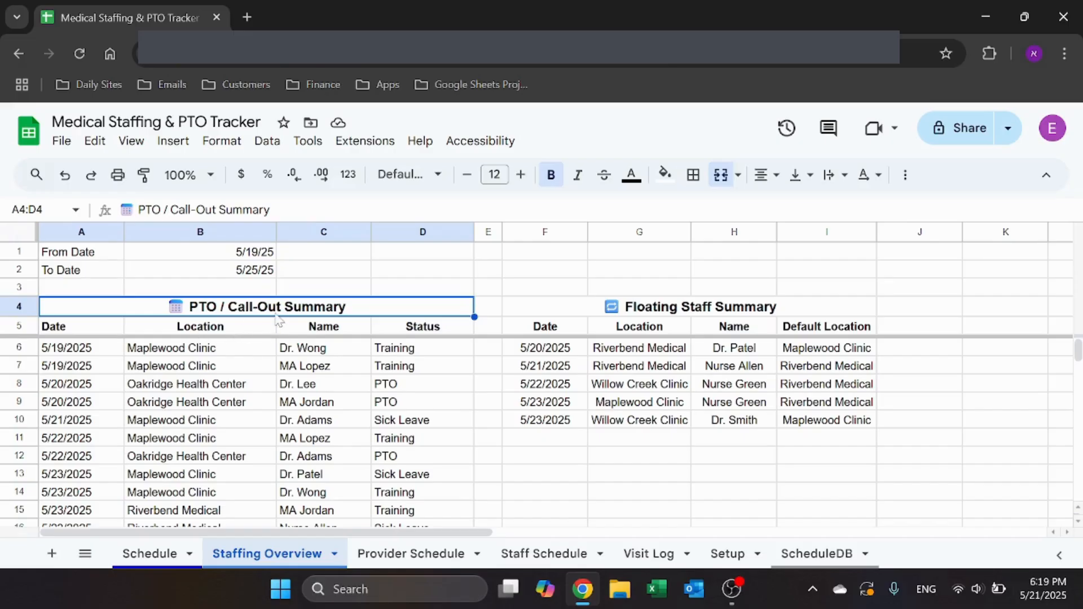
pyautogui.click(736, 313)
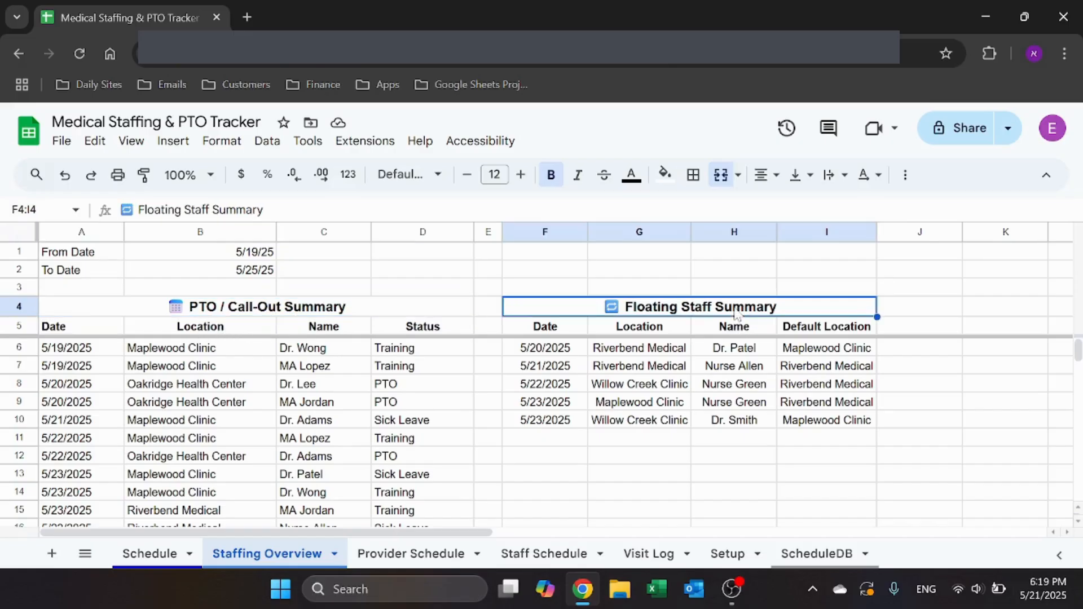
# Step: Read the PTO / Call-Out Summary formula in cell A6 and view its Provider Schedule and Staff Schedule source sheets
pyautogui.click(67, 361)
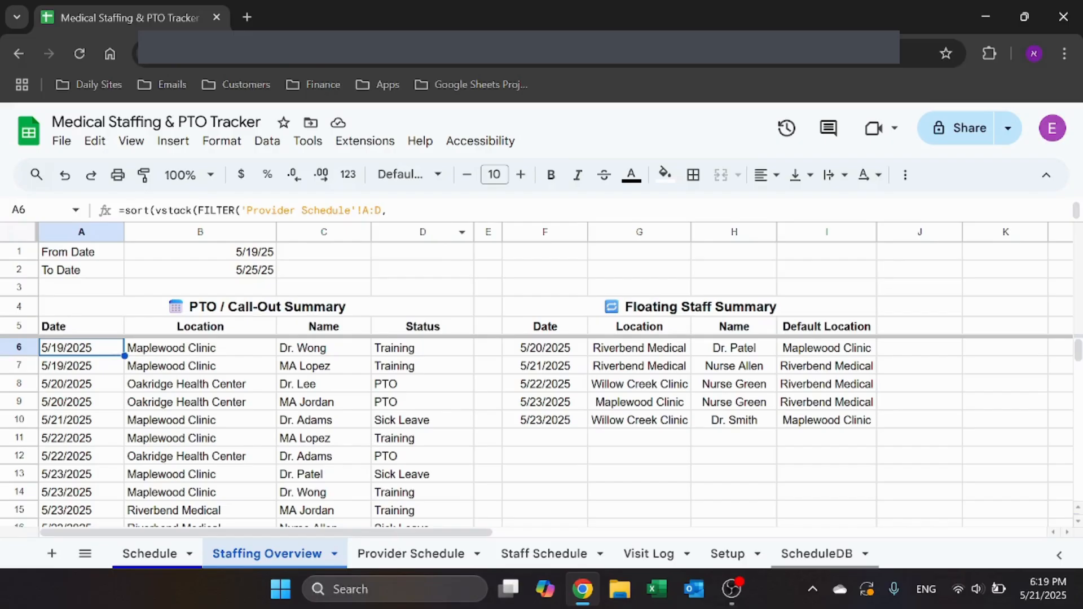
pyautogui.click(997, 203)
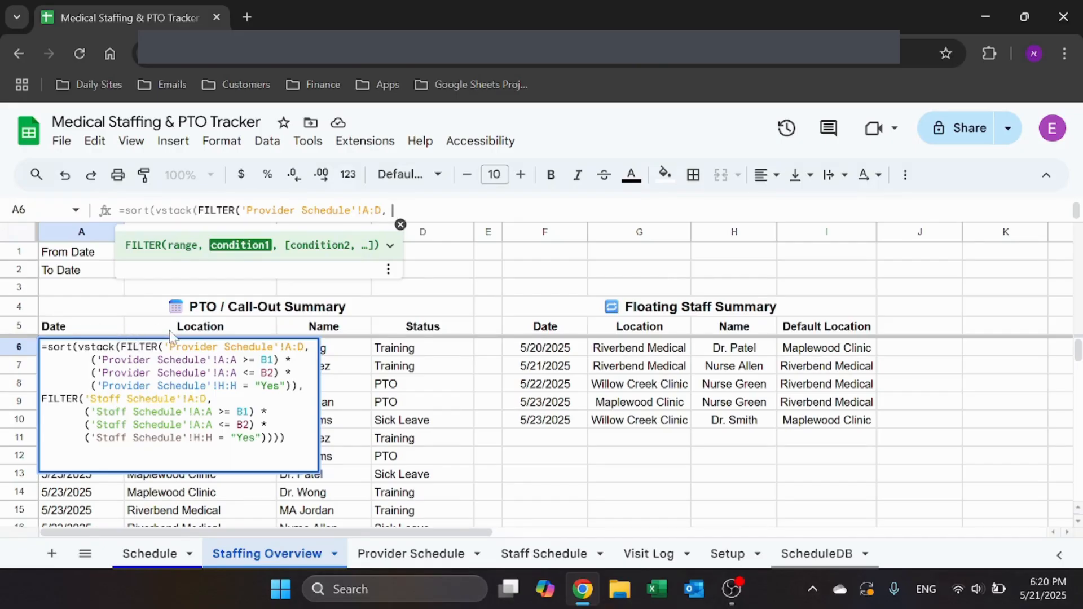
pyautogui.click(427, 558)
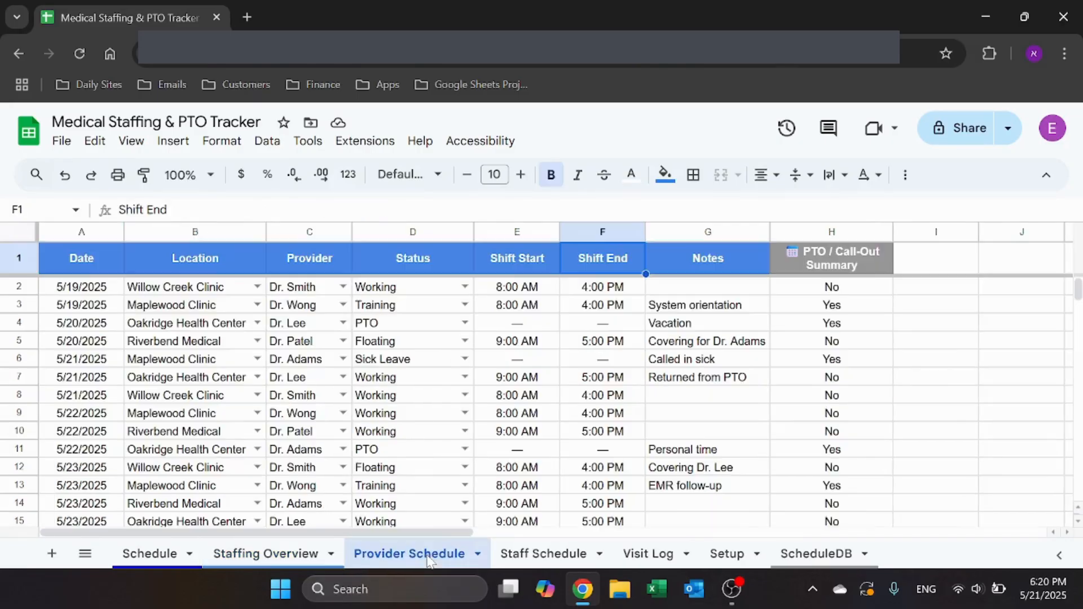
pyautogui.click(545, 556)
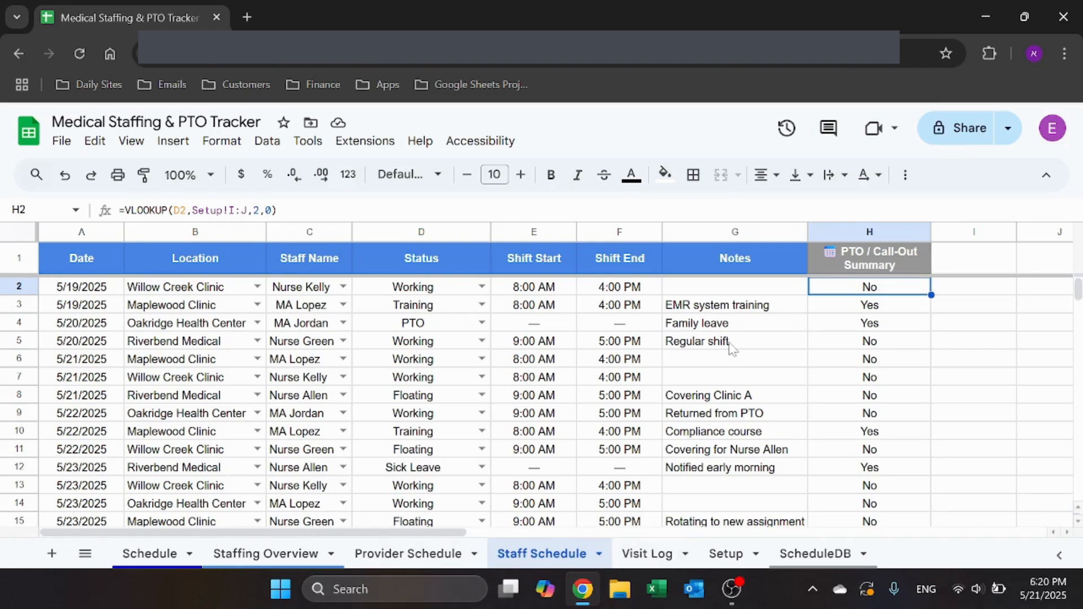
# Step: Examine the A6 formula's B1 and B2 date conditions on Staffing Overview, and compare them with the Provider Schedule's Date column
pyautogui.click(284, 556)
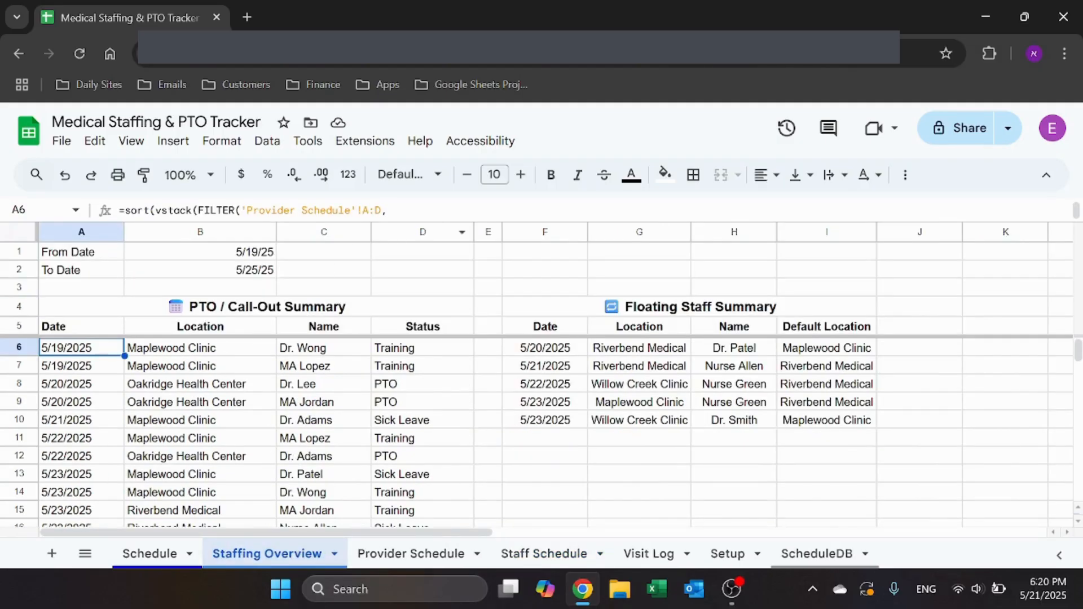
pyautogui.click(393, 210)
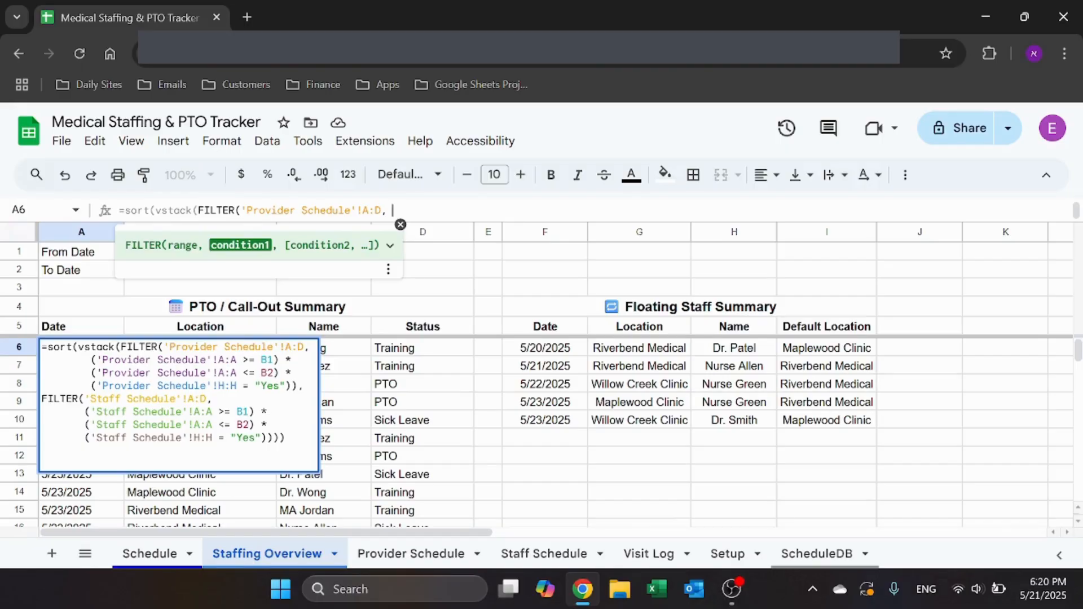
pyautogui.click(262, 459)
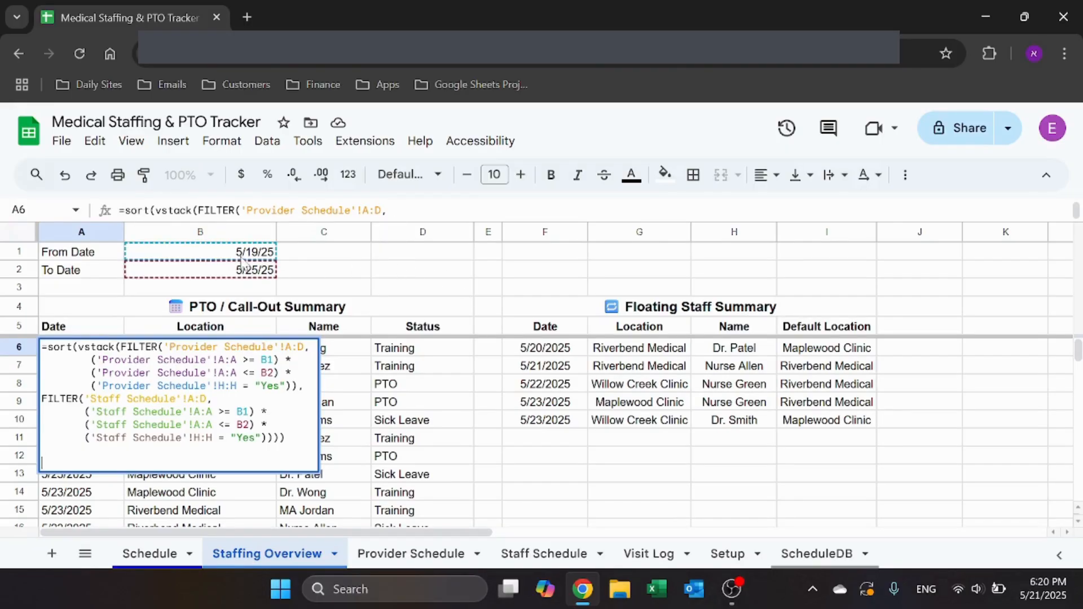
pyautogui.press('Escape')
pyautogui.click(395, 551)
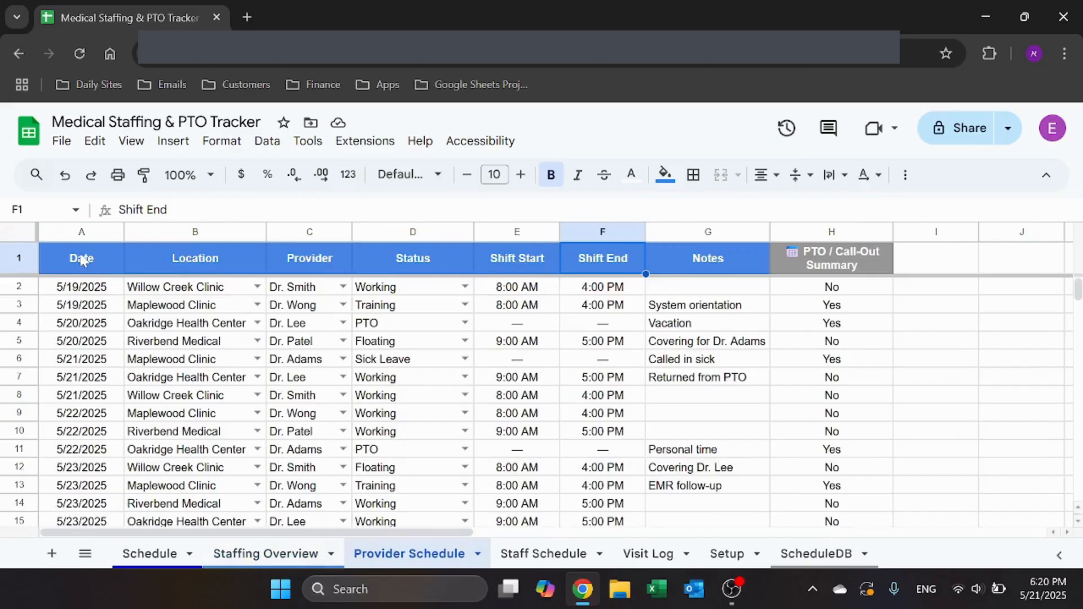
# Step: Reread the A6 formula on Staffing Overview and compare it with column H of the Provider Schedule
pyautogui.click(304, 556)
pyautogui.click(393, 211)
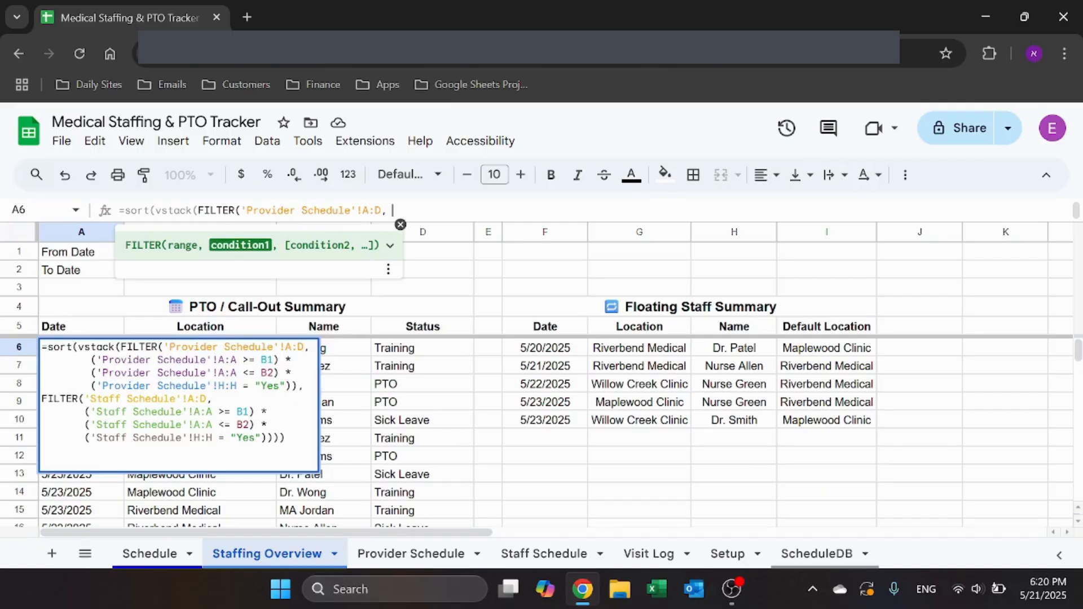
pyautogui.press('Escape')
pyautogui.click(407, 555)
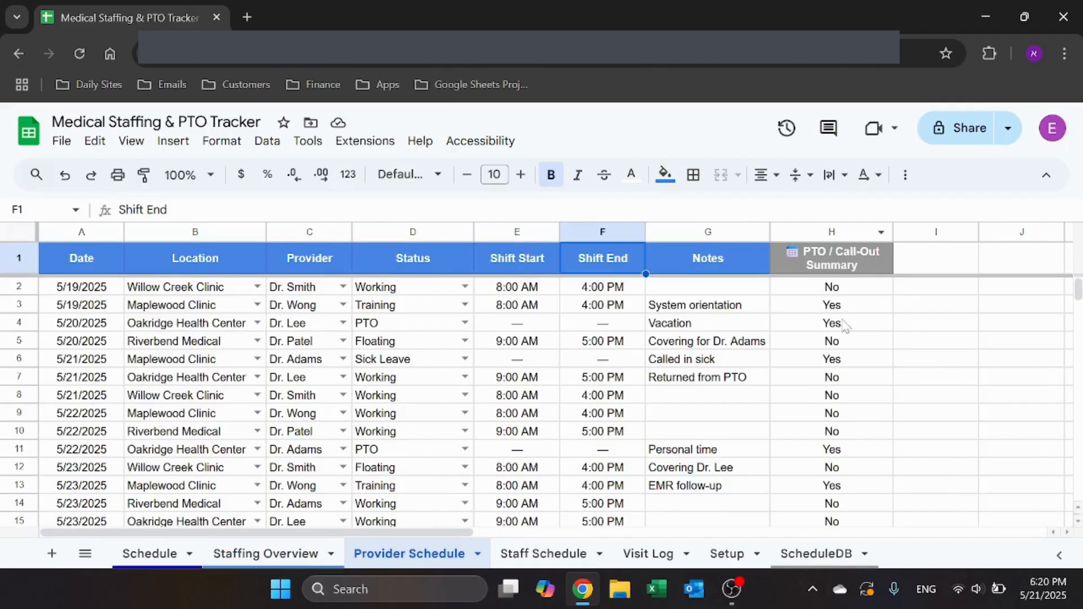
# Step: Recheck the A6 formula's "Yes" condition against the Provider Schedule's PTO / Call-Out Summary column and return to Staffing Overview
pyautogui.click(241, 569)
pyautogui.click(393, 211)
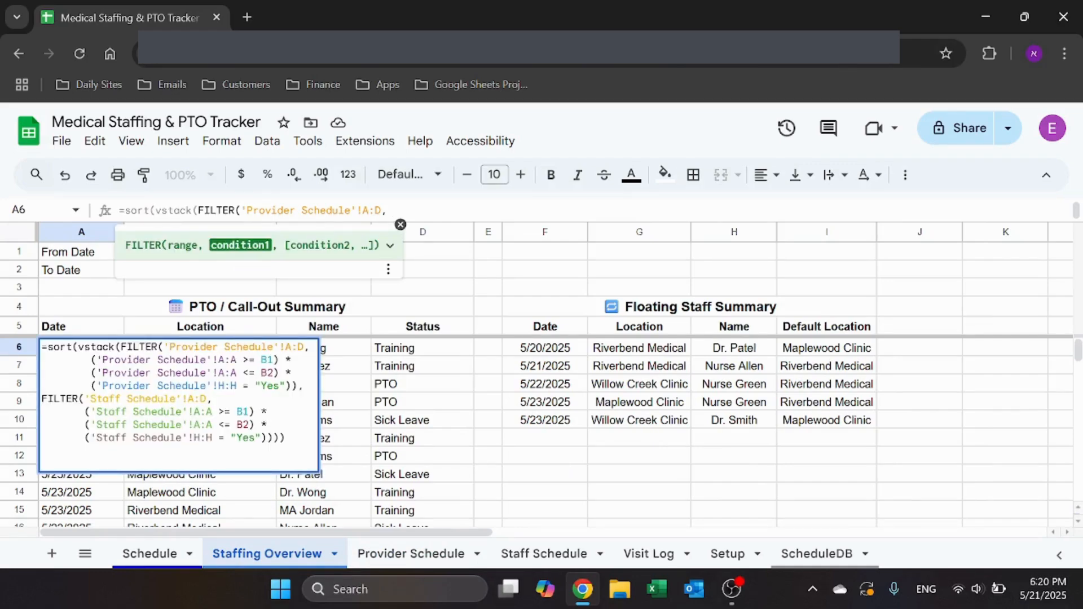
pyautogui.click(414, 557)
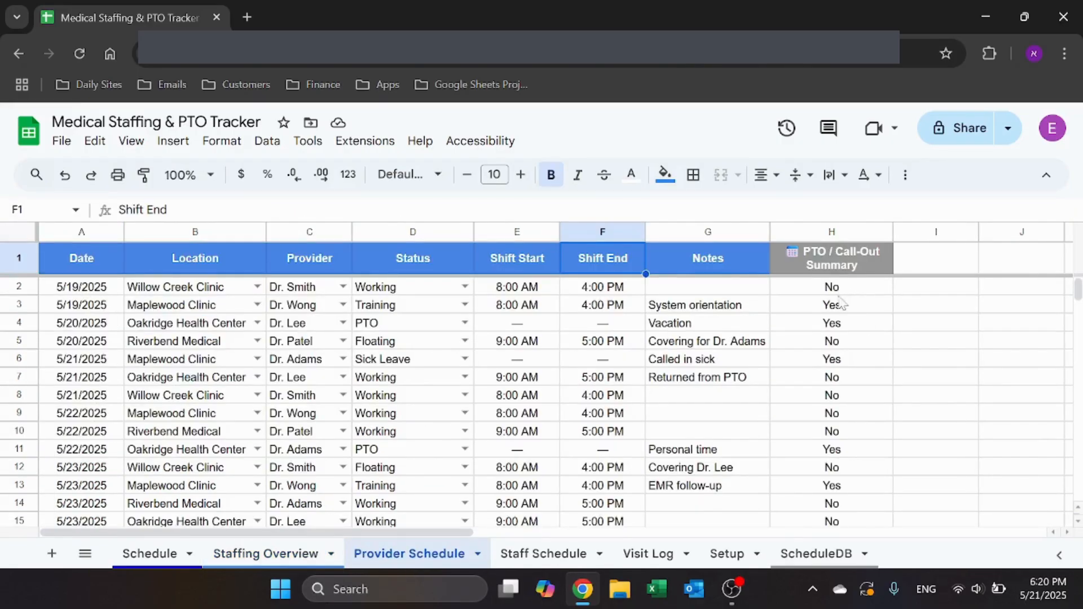
pyautogui.click(266, 554)
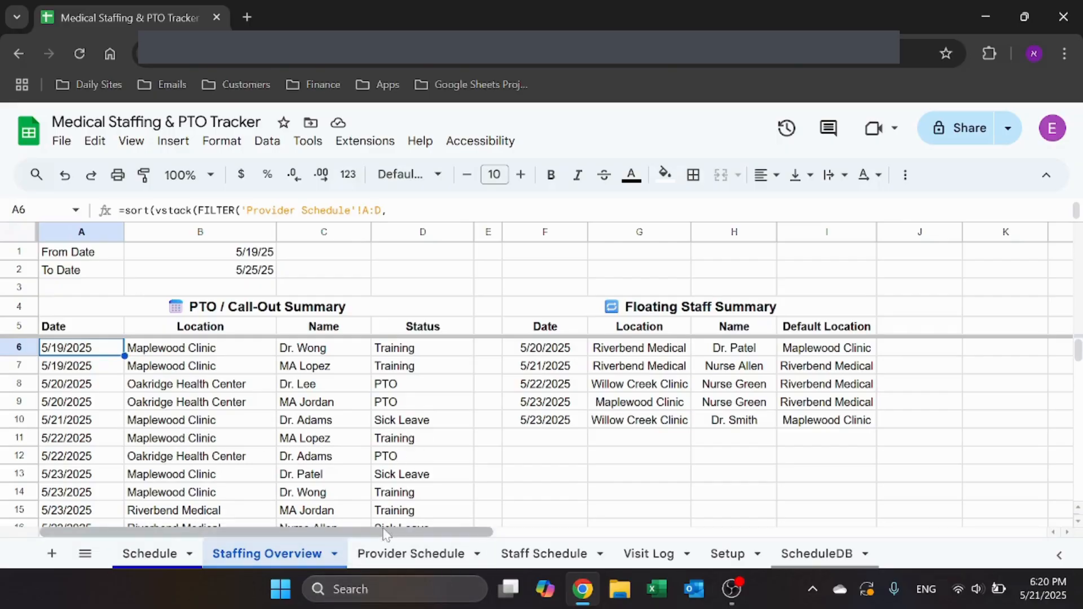
# Step: Demonstrate VSTACK by entering =VSTACK(F6:F10,G6:G10) in cell K6 of Staffing Overview, and clear the cell
pyautogui.moveTo(324, 272); pyautogui.dragTo(497, 291)
pyautogui.moveTo(545, 348); pyautogui.dragTo(561, 420)
pyautogui.moveTo(630, 356); pyautogui.dragTo(639, 420)
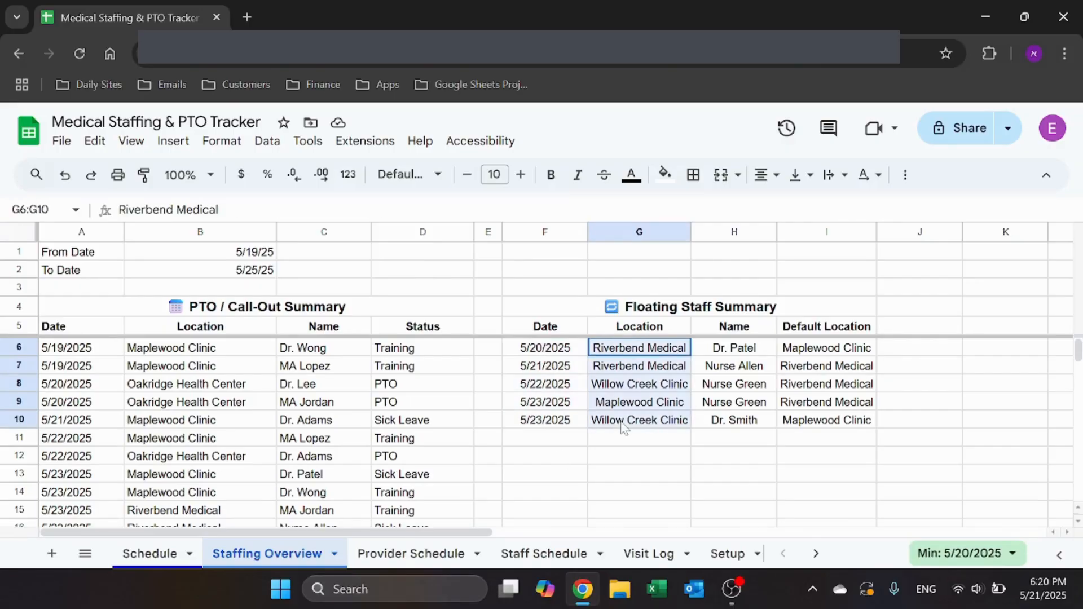
pyautogui.click(979, 349)
pyautogui.write('=vst')
pyautogui.press('Tab')
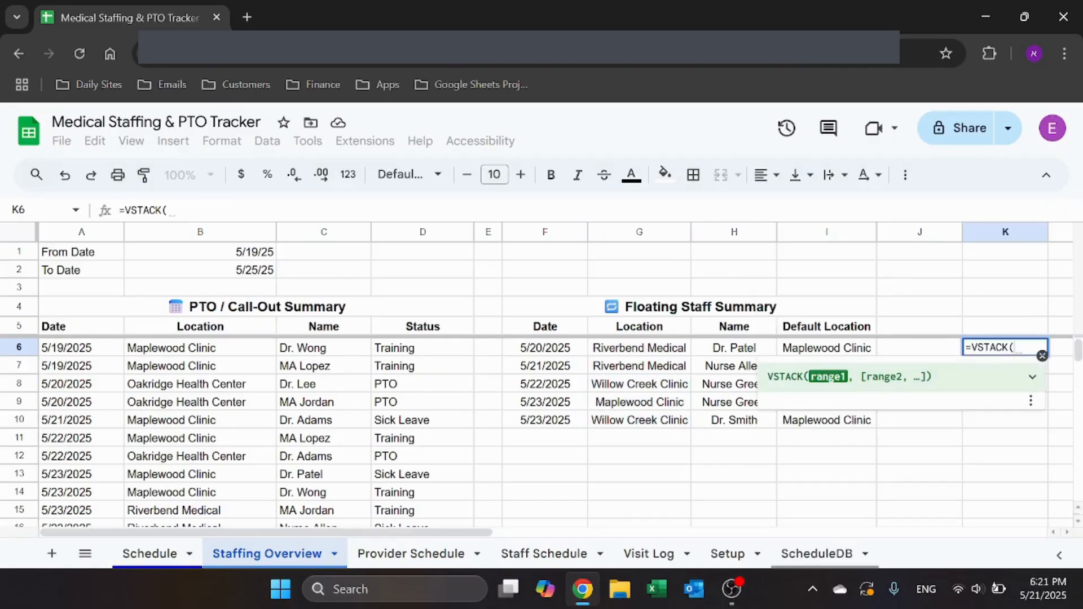
pyautogui.moveTo(545, 348); pyautogui.dragTo(557, 420)
pyautogui.write(',')
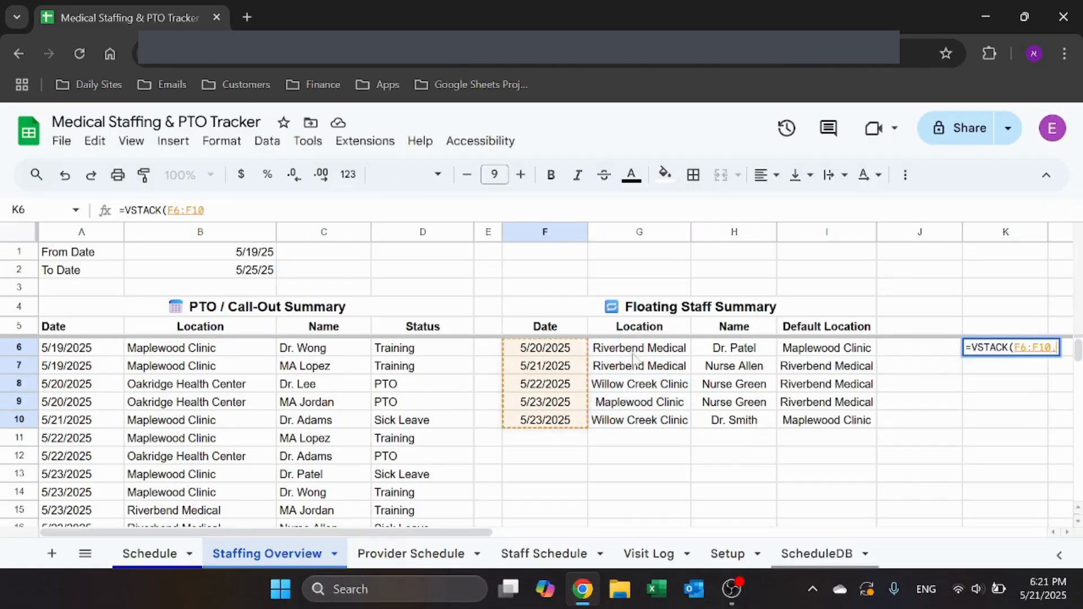
pyautogui.moveTo(639, 348); pyautogui.dragTo(636, 425)
pyautogui.press('Return')
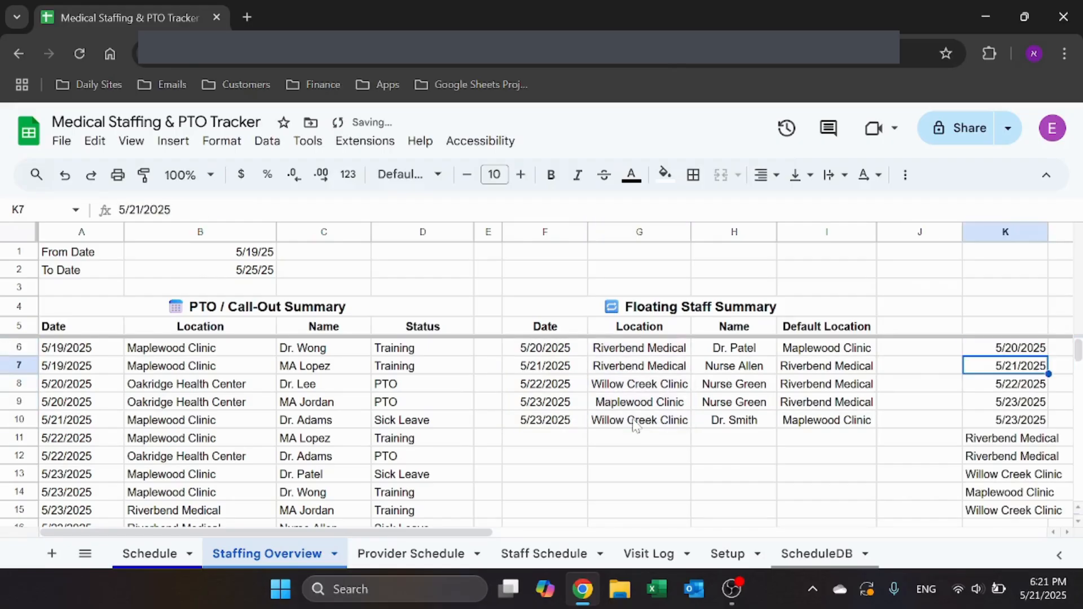
pyautogui.press('Up')
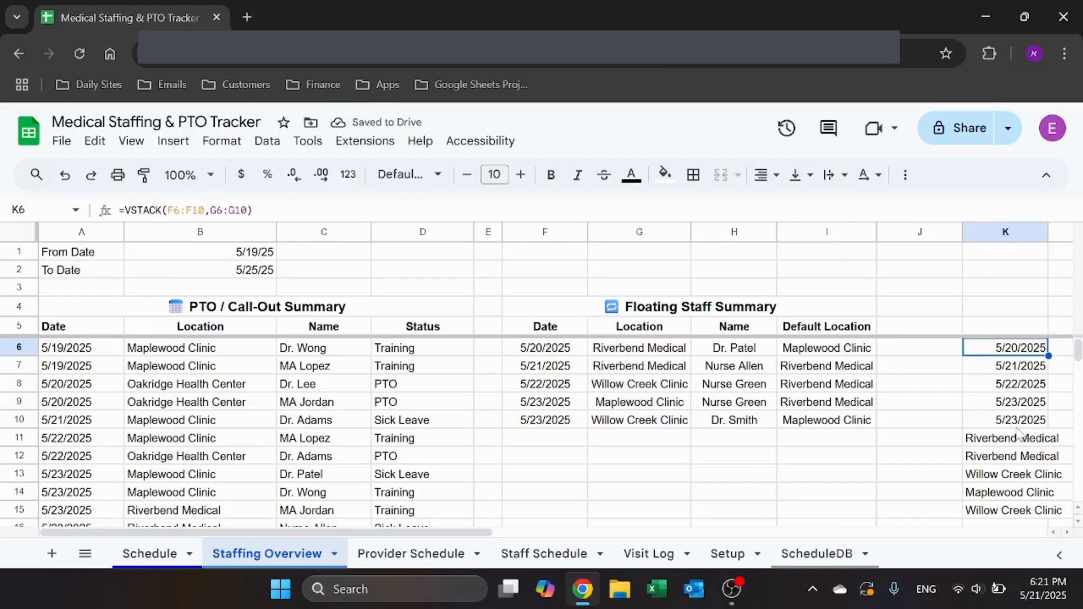
pyautogui.press('Delete')
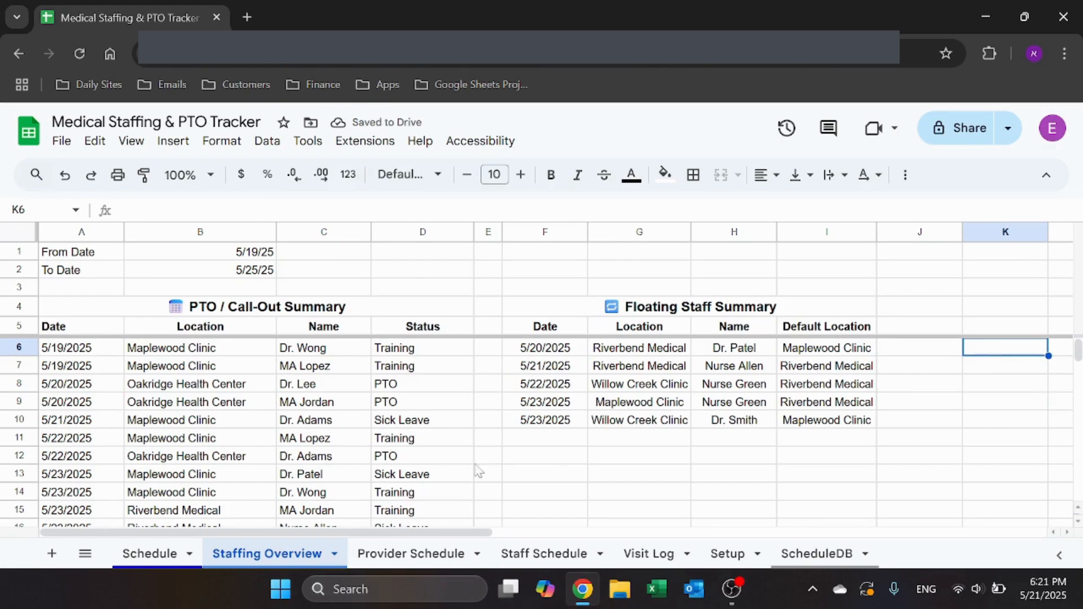
# Step: Reread the combined Provider and Staff Schedule FILTER formula in A6 and look over the PTO / Call-Out Summary rows
pyautogui.click(103, 353)
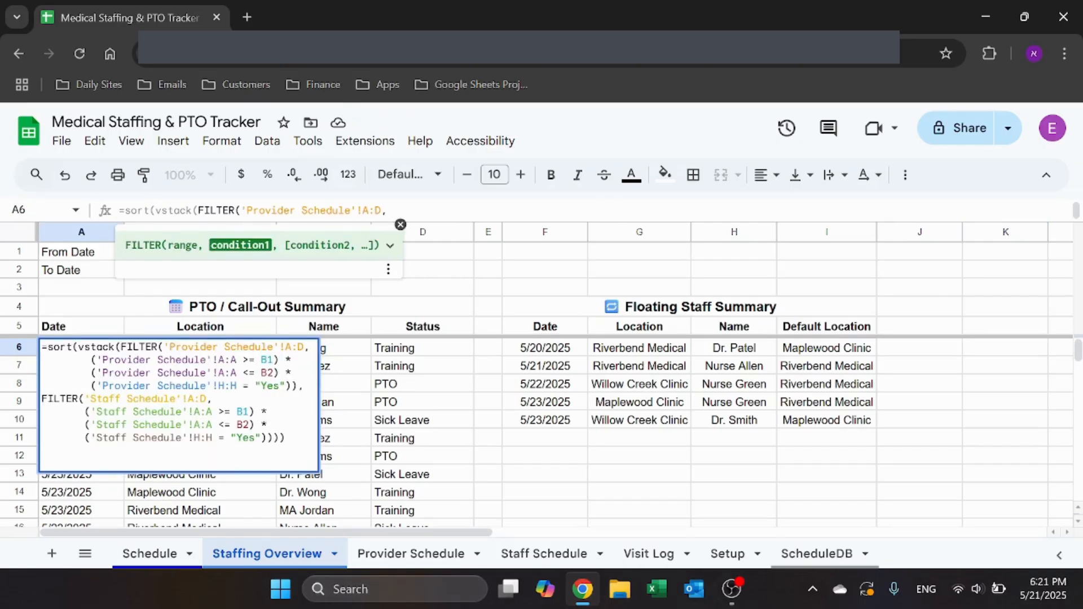
pyautogui.press('Escape')
pyautogui.press('Return')
pyautogui.press('Escape')
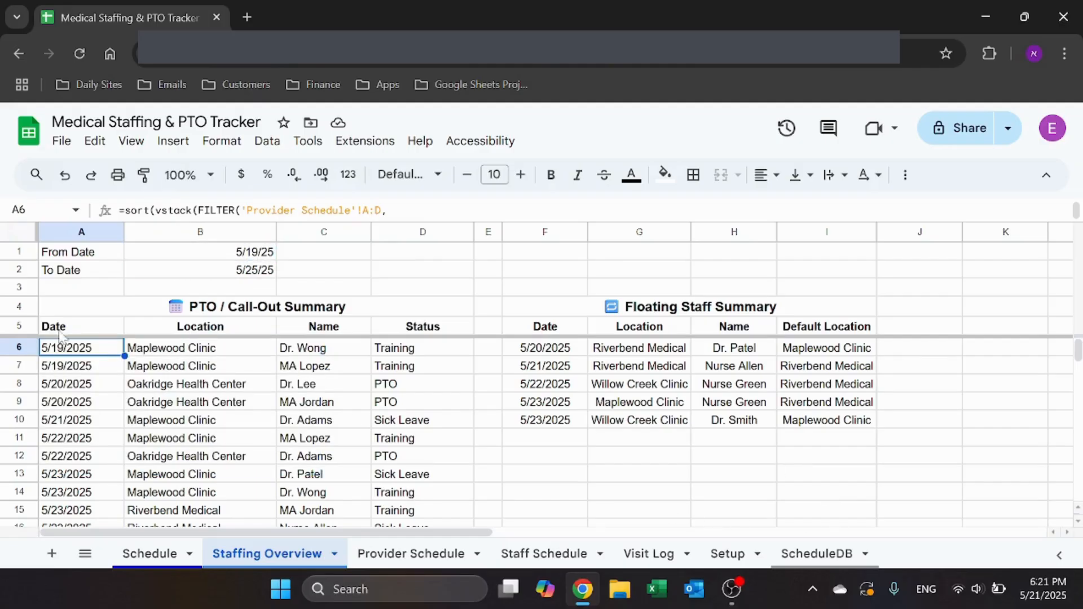
pyautogui.scroll(-3, 84, 398)
pyautogui.scroll(3, 85, 398)
# Step: Add a comma after the VSTACK argument in A6's SORT formula to view the sort options, and remove it
pyautogui.click(393, 210)
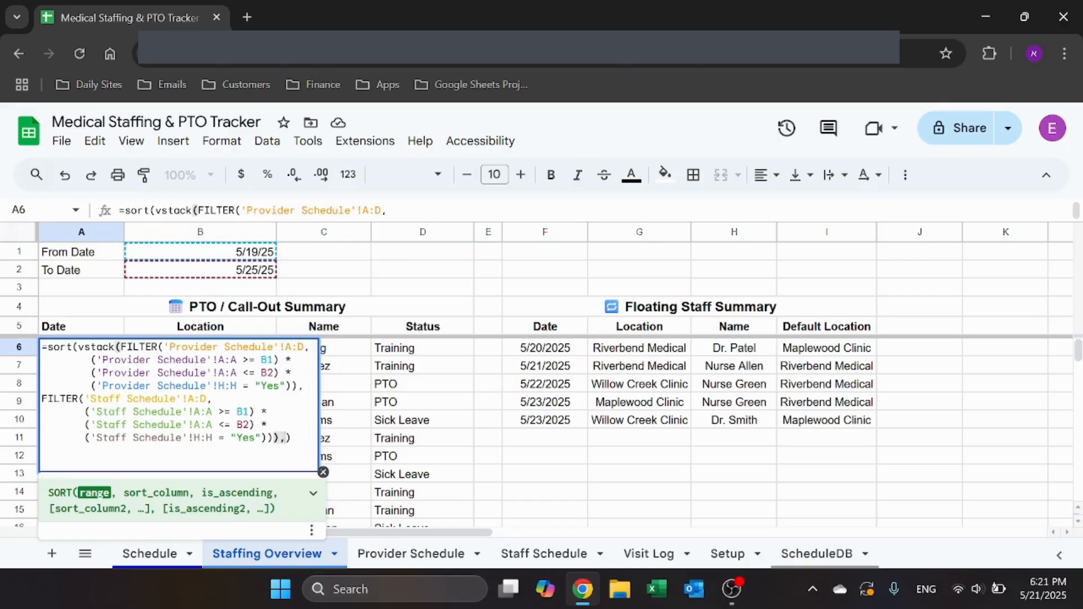
pyautogui.press('BackSpace')
pyautogui.write(',')
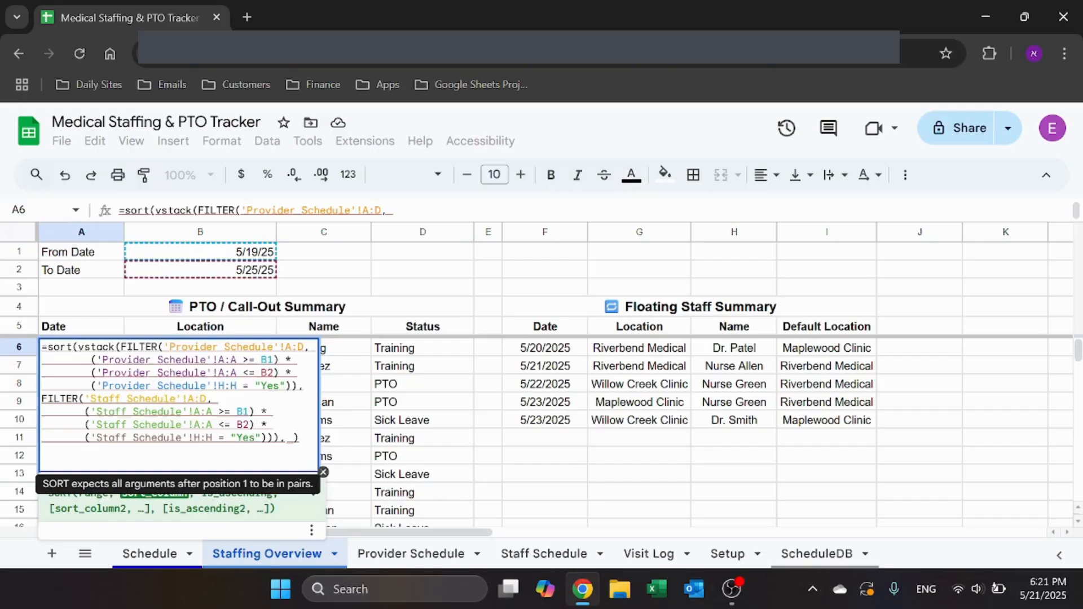
pyautogui.press('BackSpace')
pyautogui.press('BackSpace')
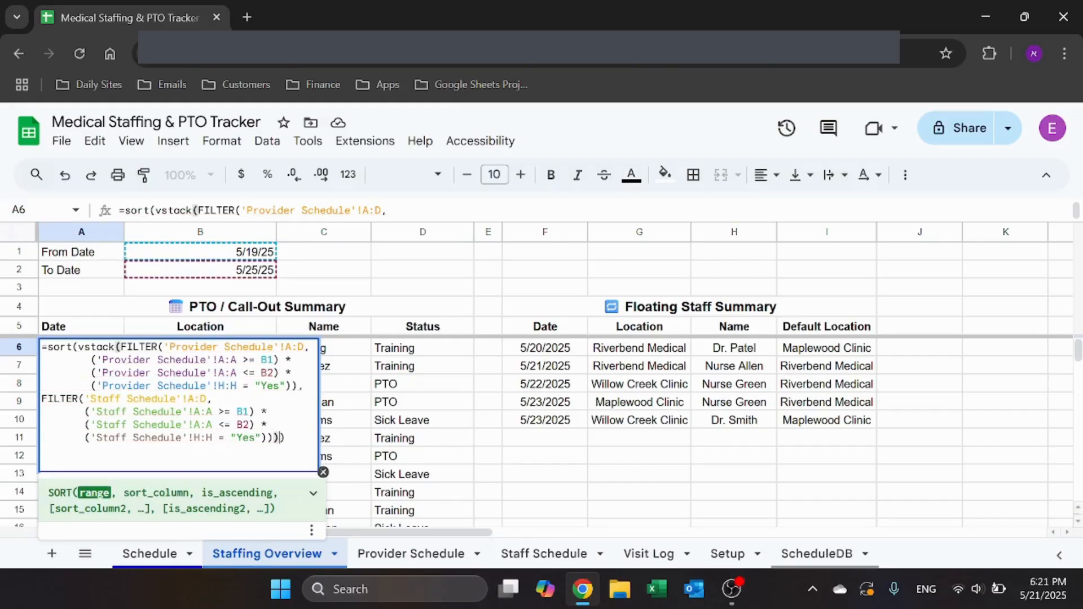
pyautogui.press('Return')
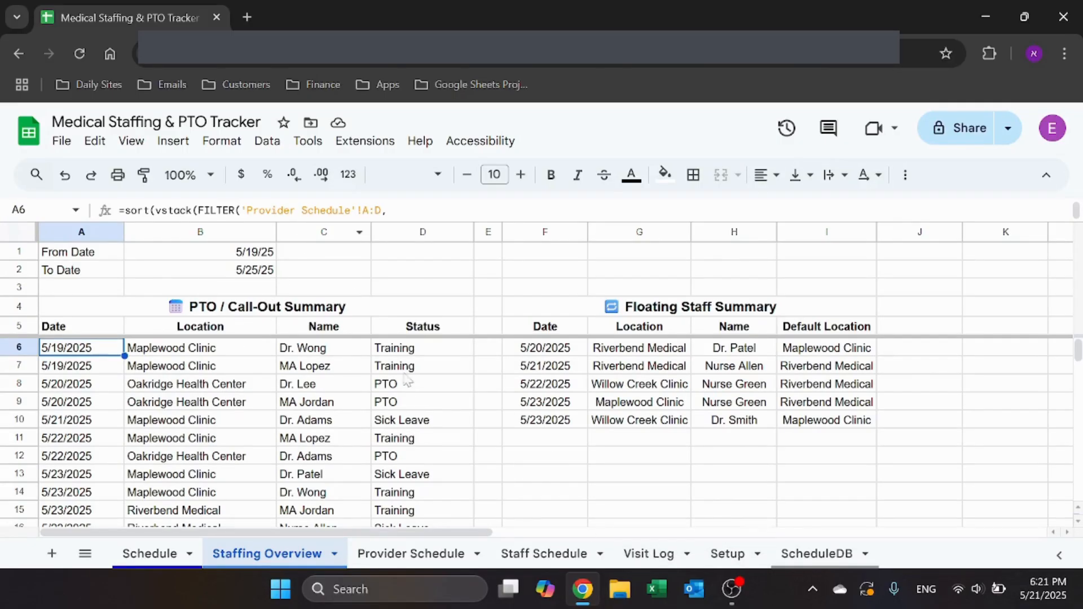
# Step: Examine the From/To dates in B1:B2 and the Floating Staff Summary formula in F6, and return to the Schedule sheet
pyautogui.moveTo(218, 256); pyautogui.dragTo(215, 273)
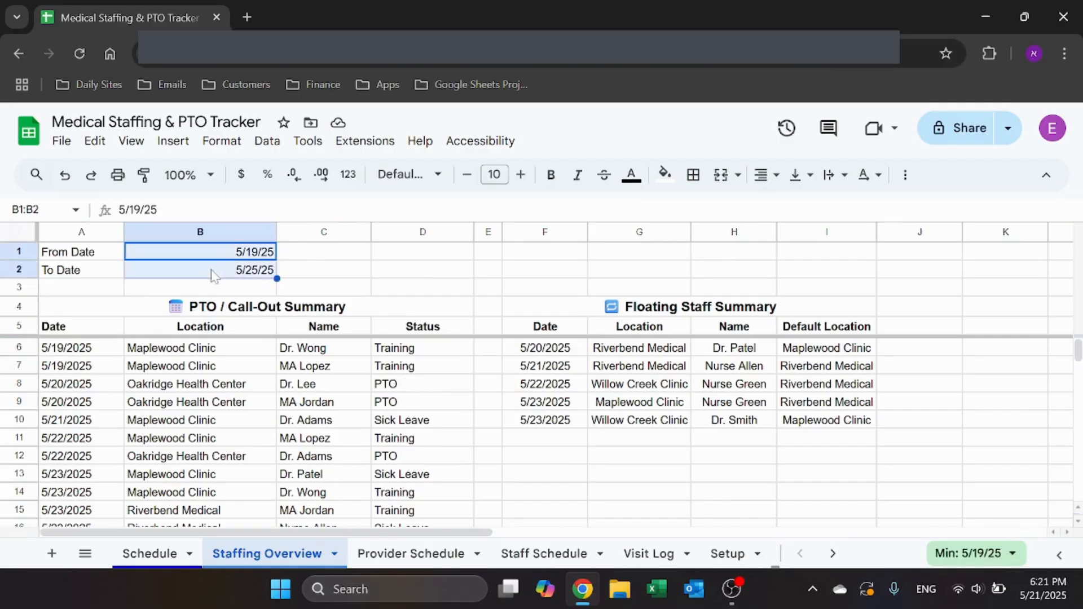
pyautogui.click(396, 252)
pyautogui.click(698, 334)
pyautogui.click(698, 312)
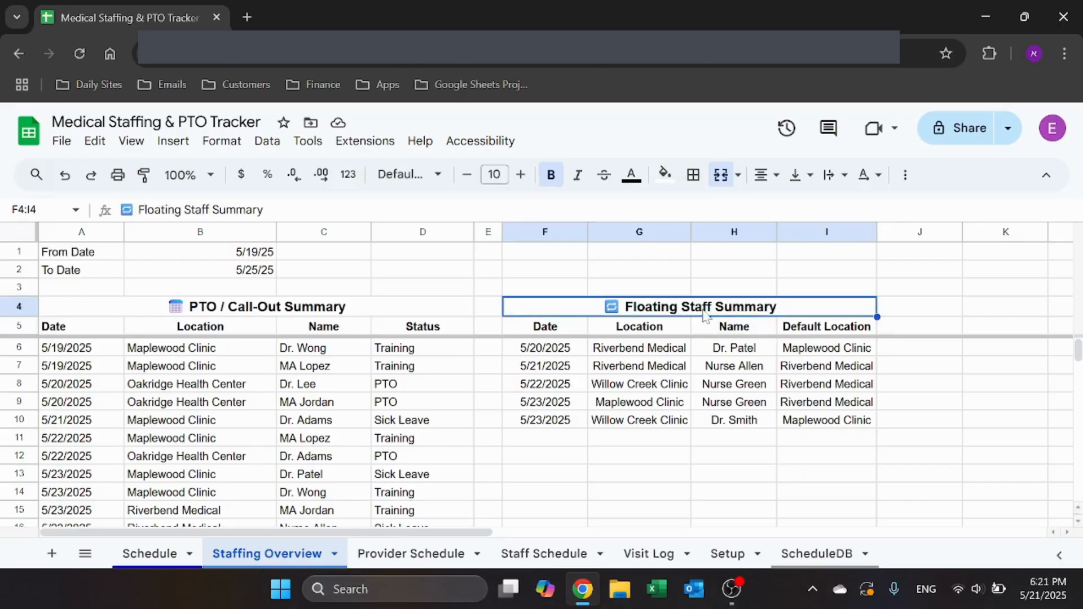
pyautogui.click(556, 351)
pyautogui.click(393, 210)
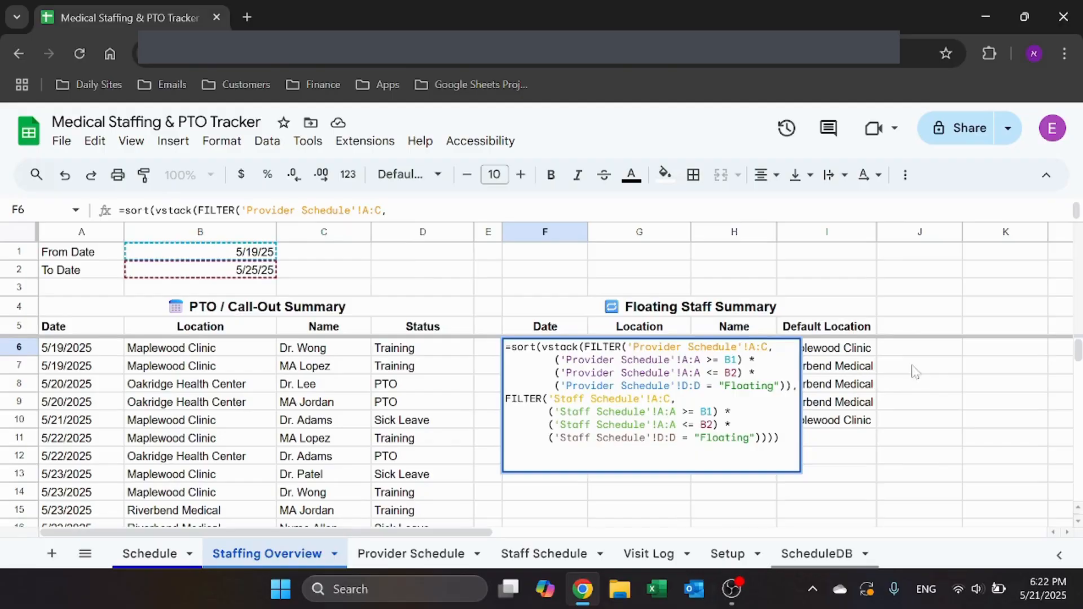
pyautogui.press('Return')
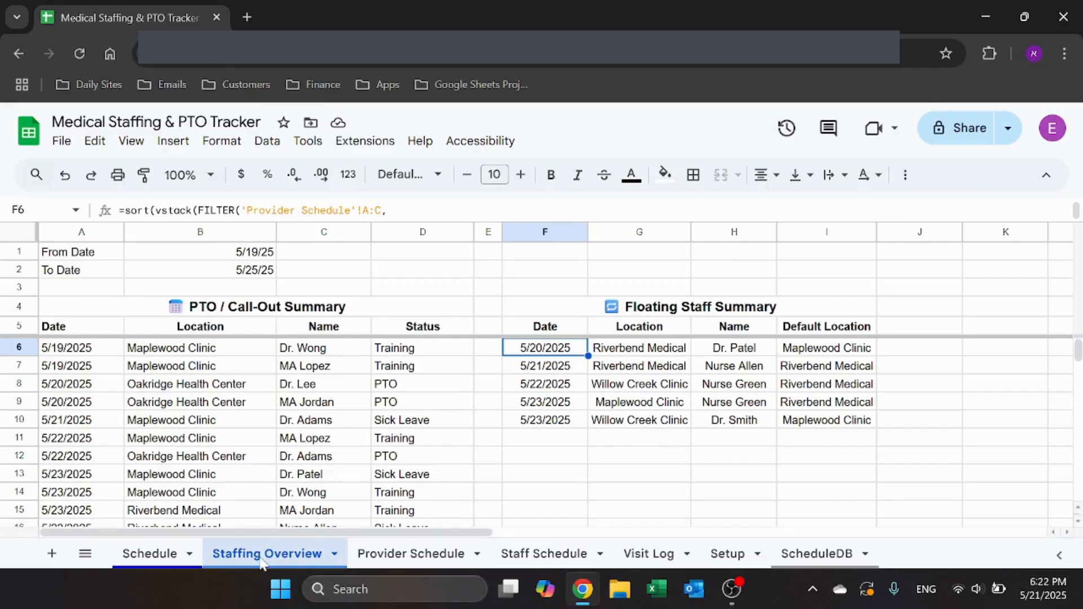
pyautogui.click(148, 553)
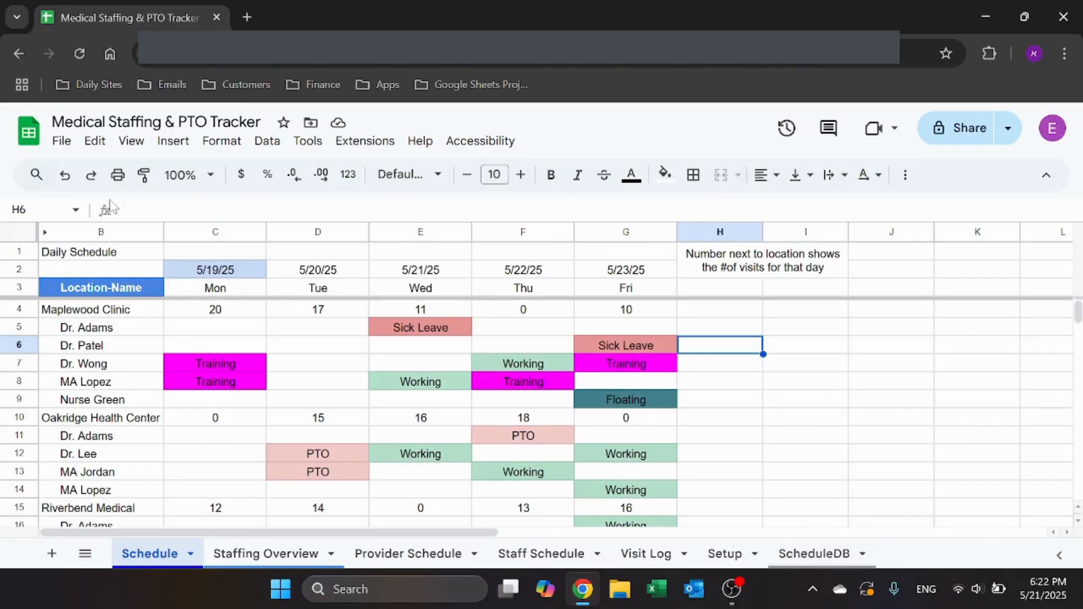
# Step: Set the Daily Schedule's first date in C2 to 5/12/25
pyautogui.click(231, 276)
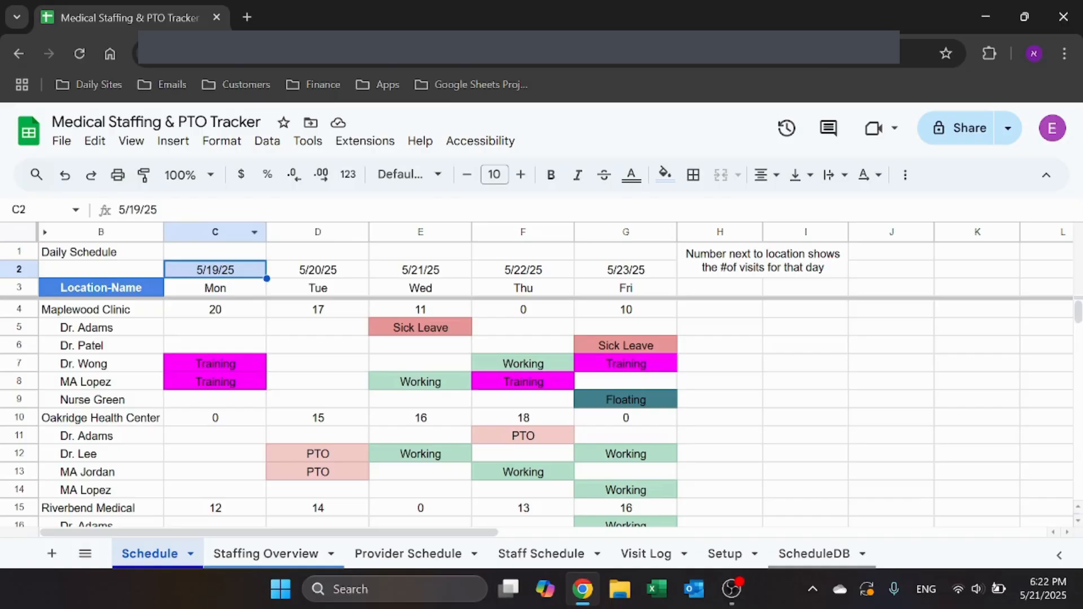
pyautogui.doubleClick(135, 210)
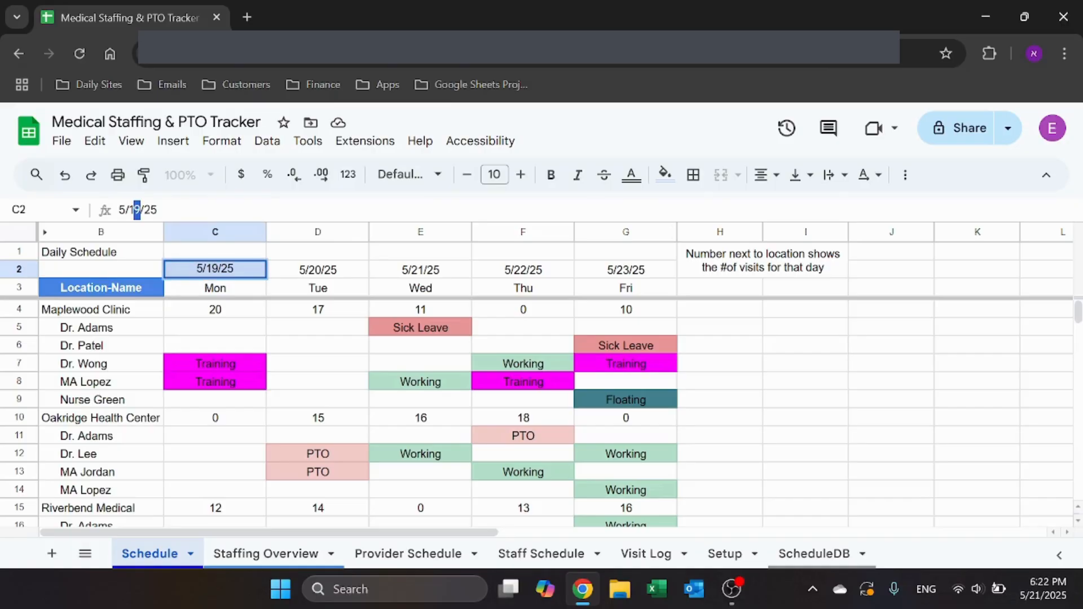
pyautogui.write('12')
pyautogui.press('Return')
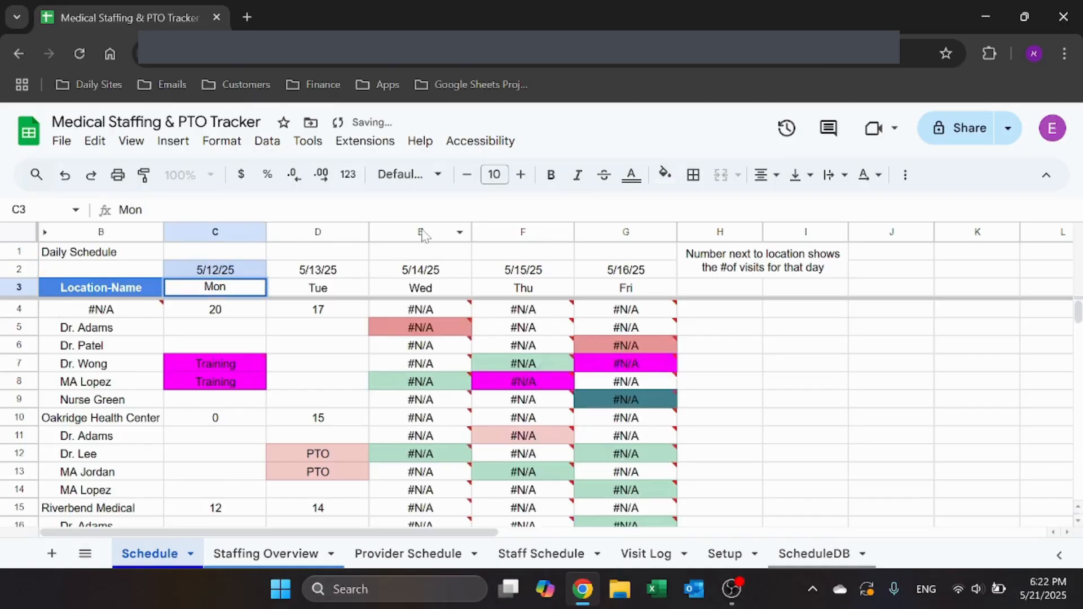
# Step: View the visit count and status formula in C4, and undo the last date change in C2
pyautogui.press('Down')
pyautogui.press('F2')
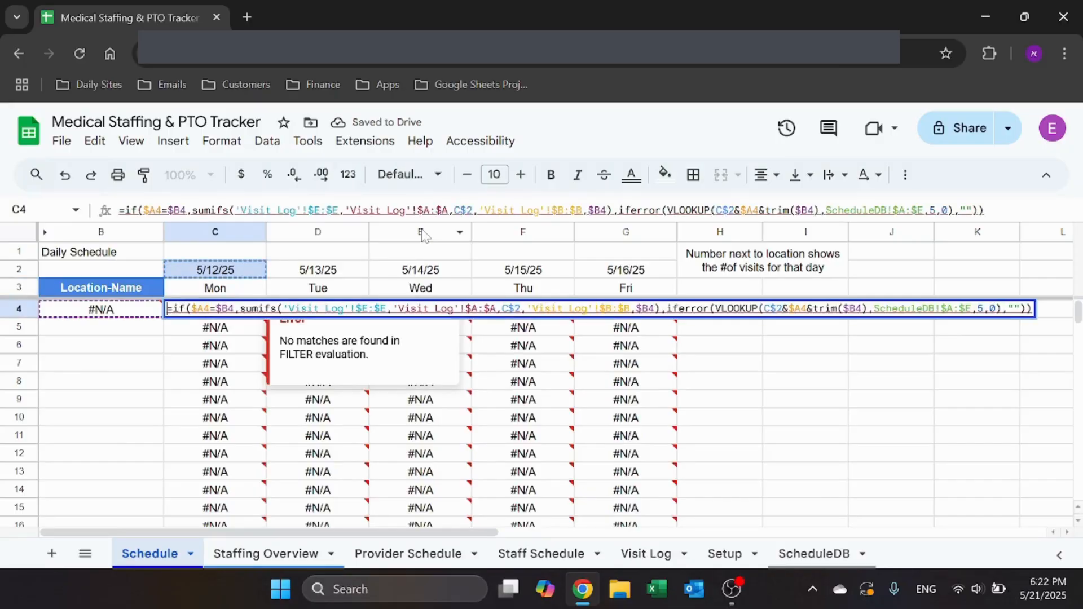
pyautogui.press('Escape')
pyautogui.click(228, 269)
pyautogui.hotkey('ctrl', 'z')
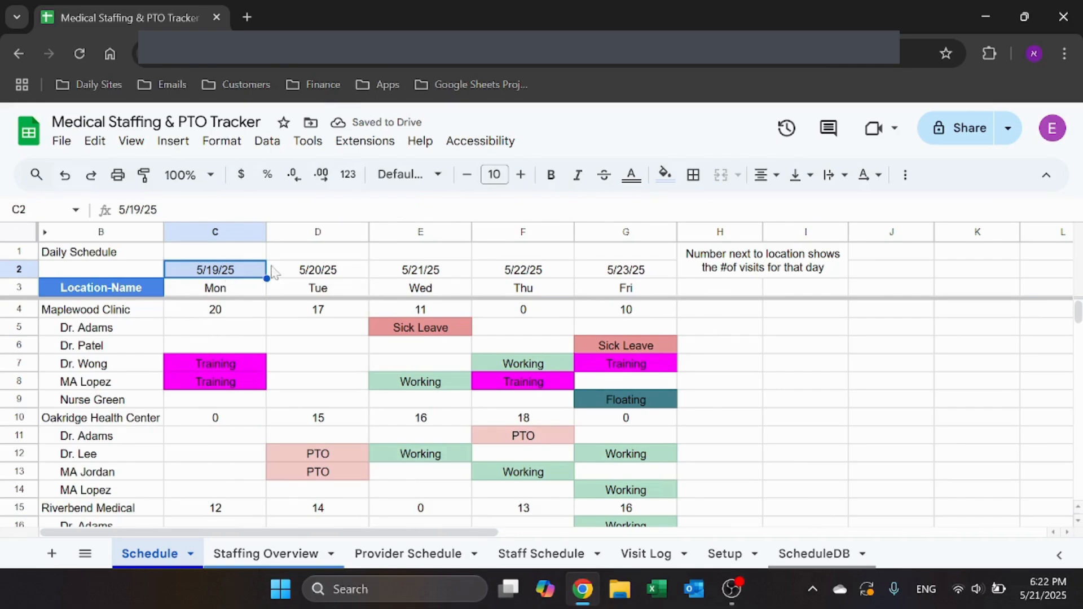
# Step: Review the Daily Schedule's date and weekday headers in C2:G3 and the Location-Name column
pyautogui.click(342, 274)
pyautogui.click(396, 272)
pyautogui.click(600, 281)
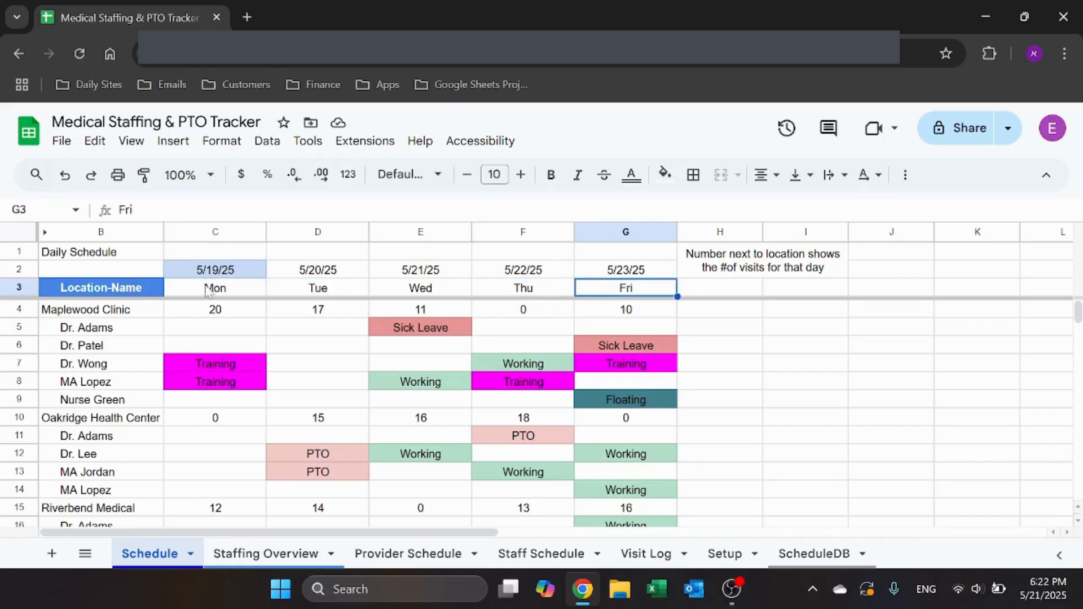
pyautogui.click(756, 349)
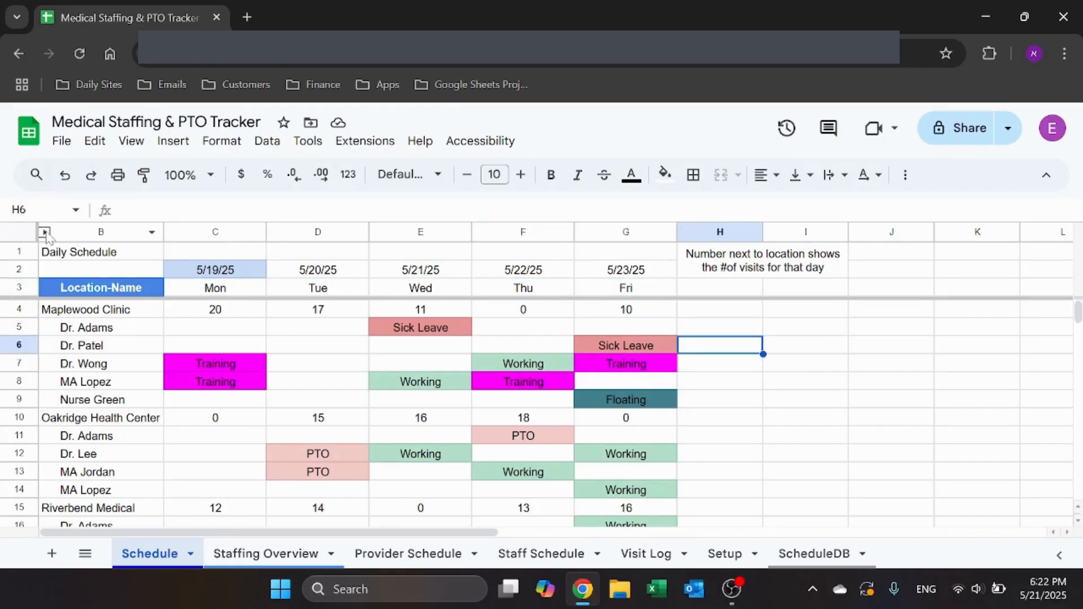
pyautogui.click(147, 290)
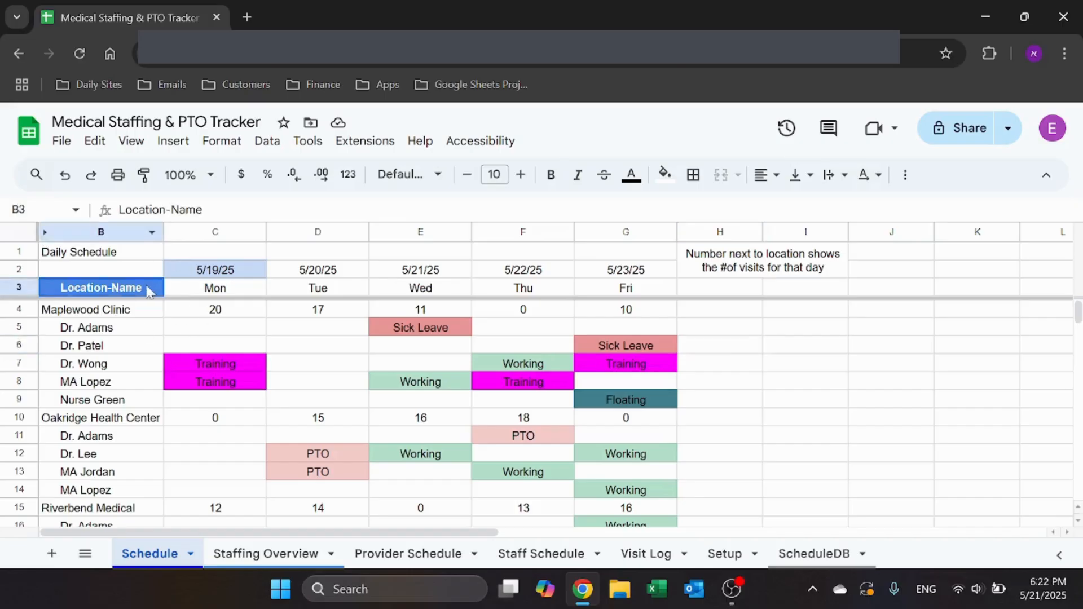
pyautogui.click(197, 290)
pyautogui.click(276, 293)
pyautogui.click(578, 294)
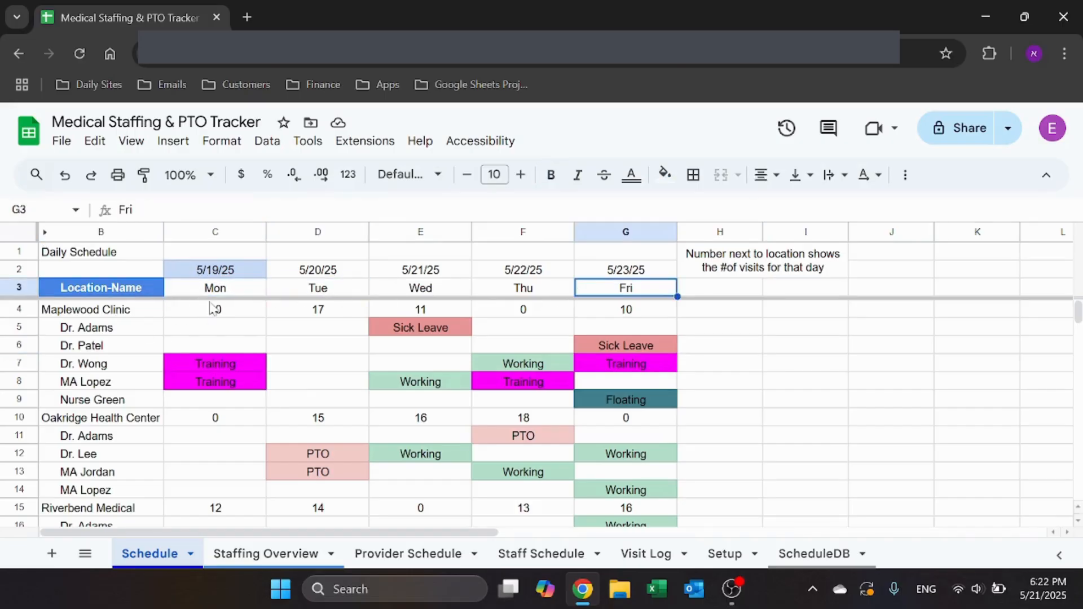
pyautogui.click(140, 315)
# Step: Enter =TEXT(C2,"ddd") in C3 and copy it across D3:G3 so the weekday headers follow the dates
pyautogui.click(219, 289)
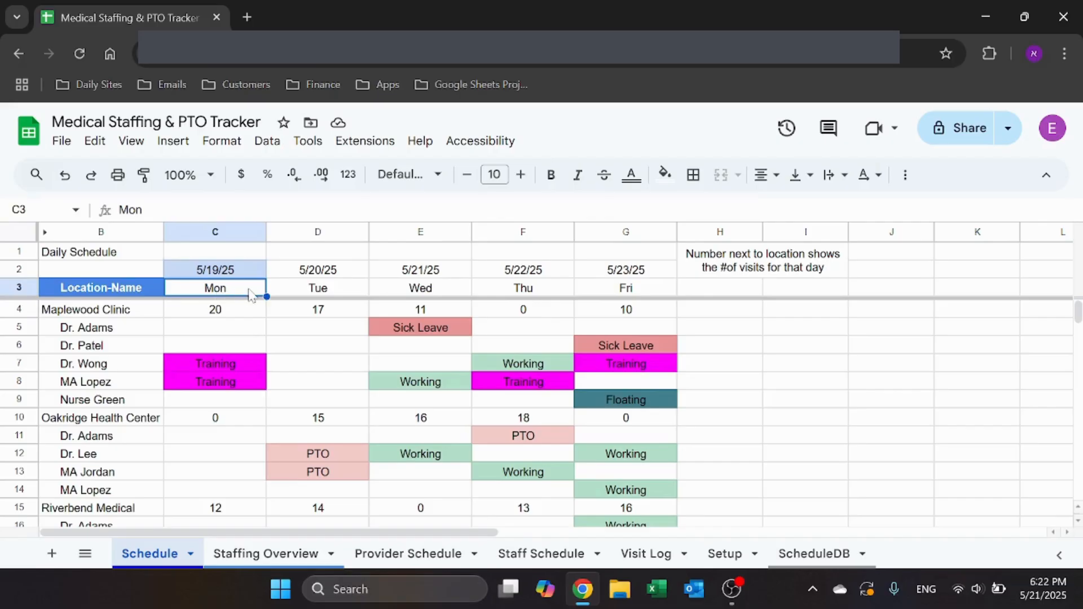
pyautogui.write('=TEXT(')
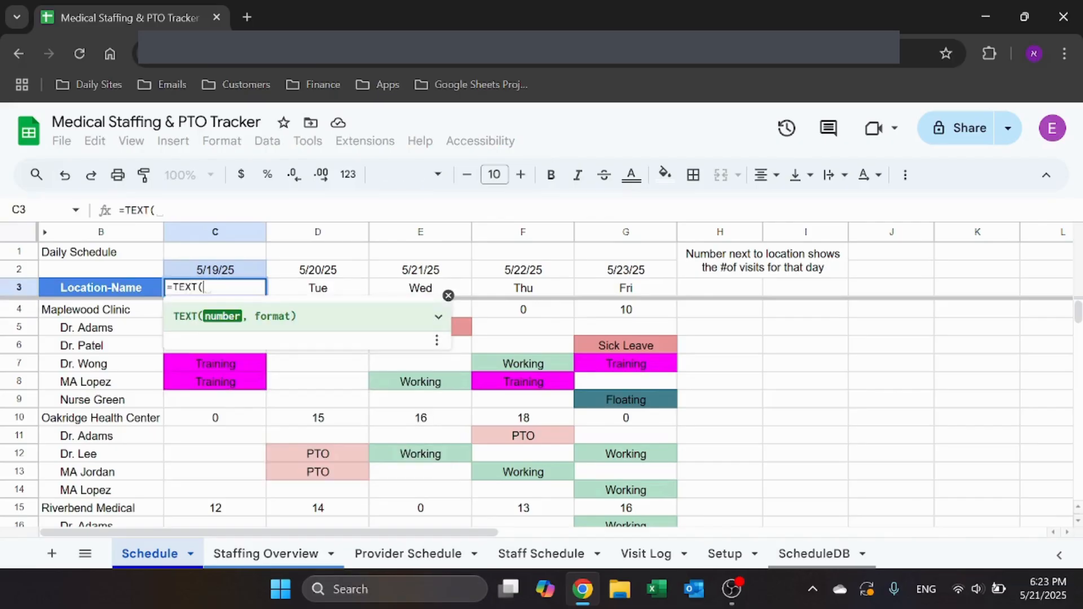
pyautogui.press('Up')
pyautogui.write(',"ddd")')
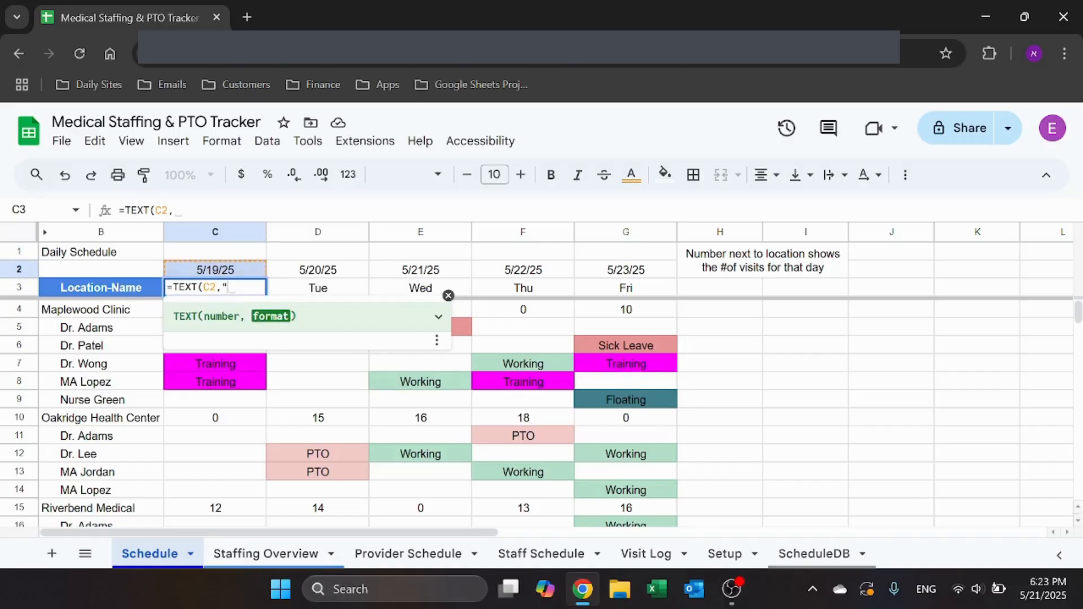
pyautogui.hotkey('ctrl', 'Return')
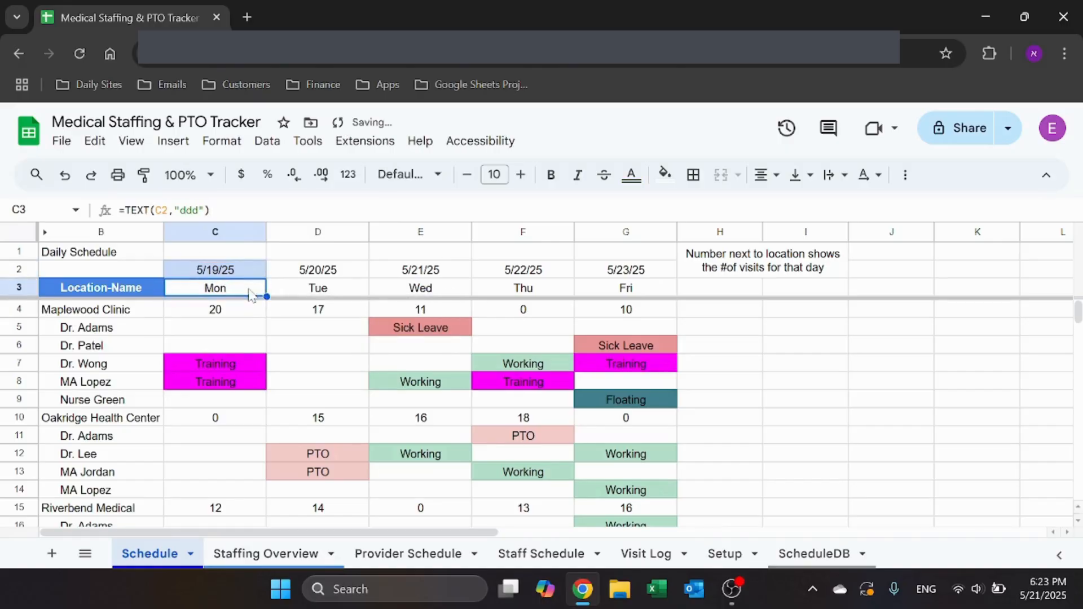
pyautogui.moveTo(290, 289); pyautogui.dragTo(604, 290)
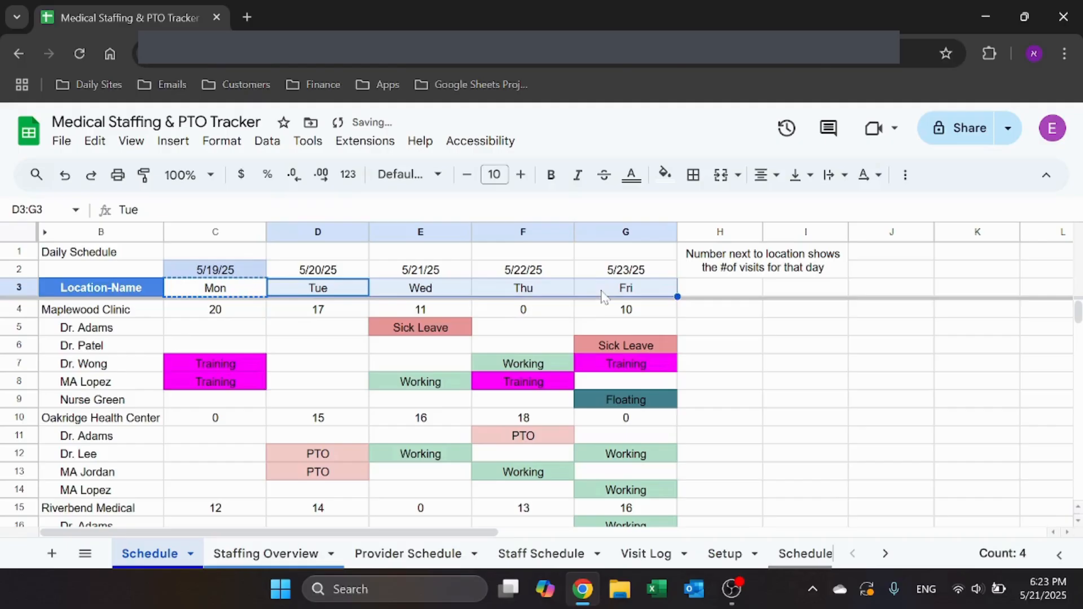
pyautogui.click(248, 294)
pyautogui.click(253, 210)
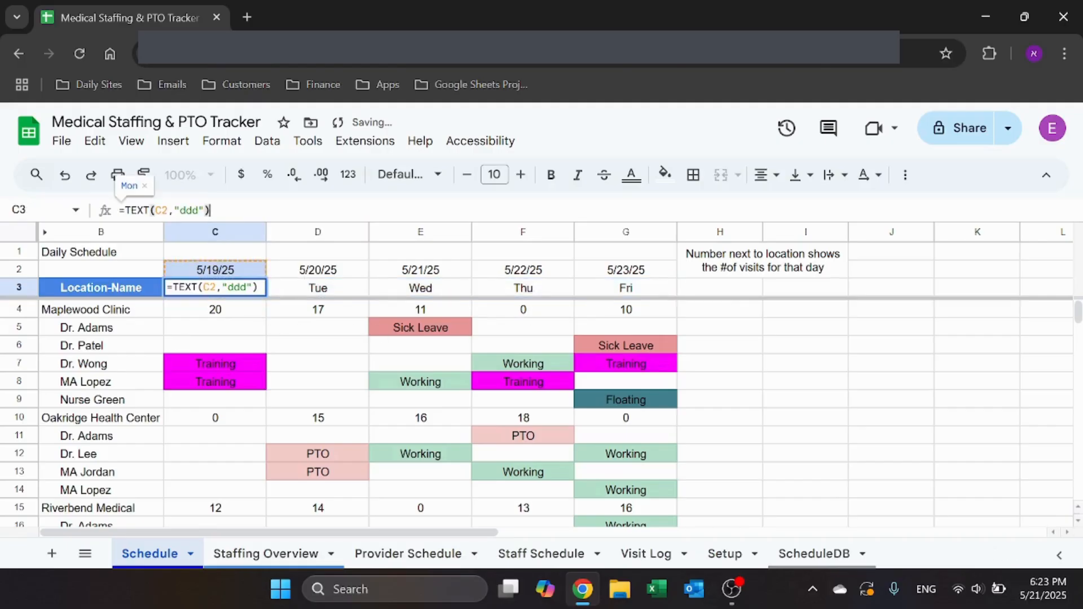
pyautogui.press('Escape')
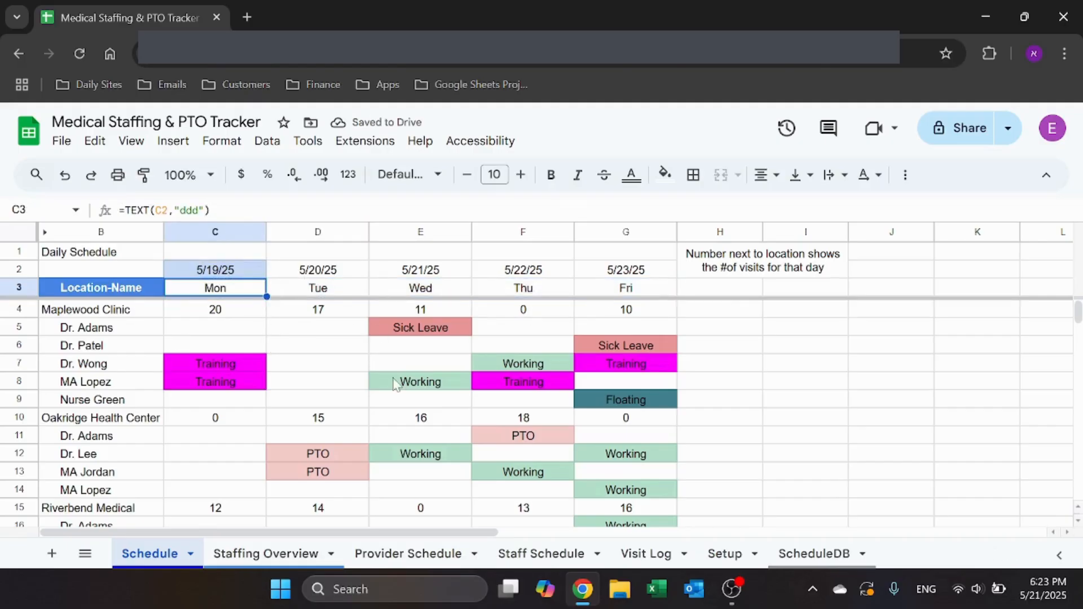
# Step: Try 5/20/25 as the Daily Schedule's first date in C2, check the weekday headers, and undo the date change
pyautogui.click(198, 270)
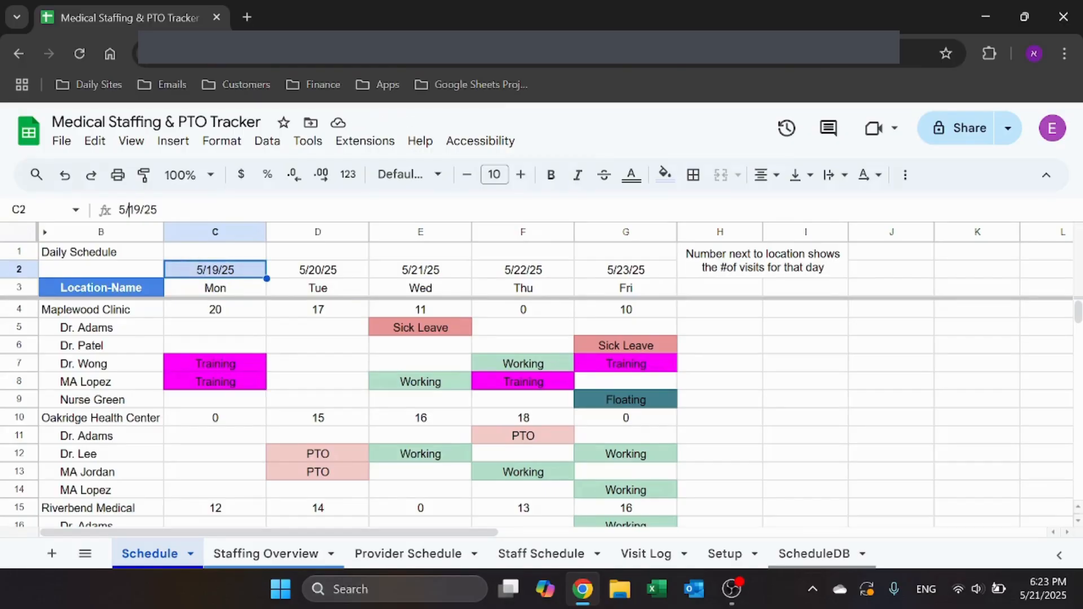
pyautogui.doubleClick(134, 210)
pyautogui.write('20')
pyautogui.press('Return')
pyautogui.click(119, 211)
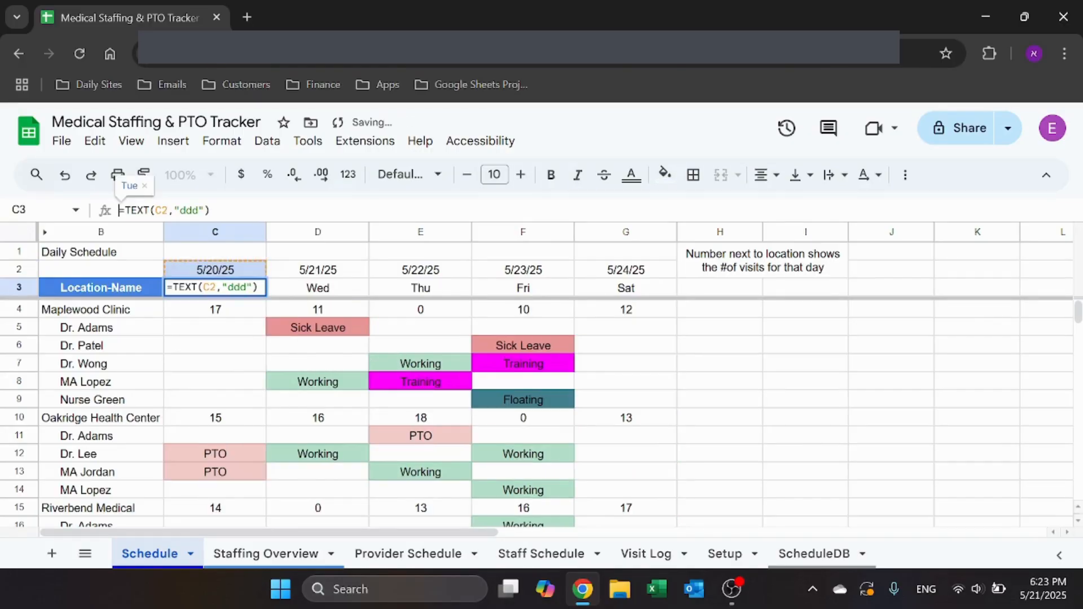
pyautogui.press('Escape')
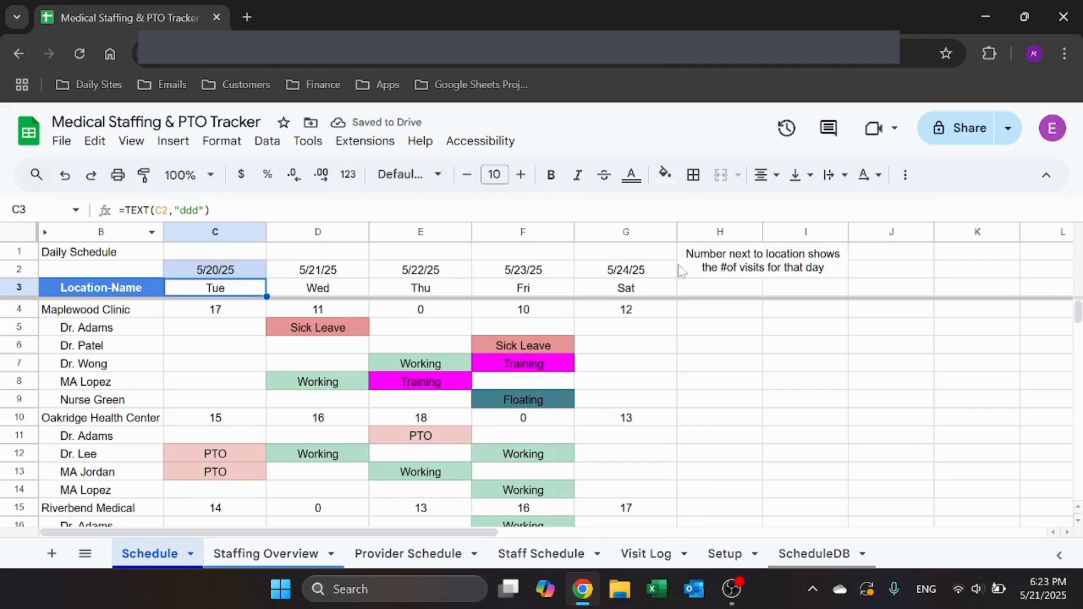
pyautogui.hotkey('ctrl', 'z')
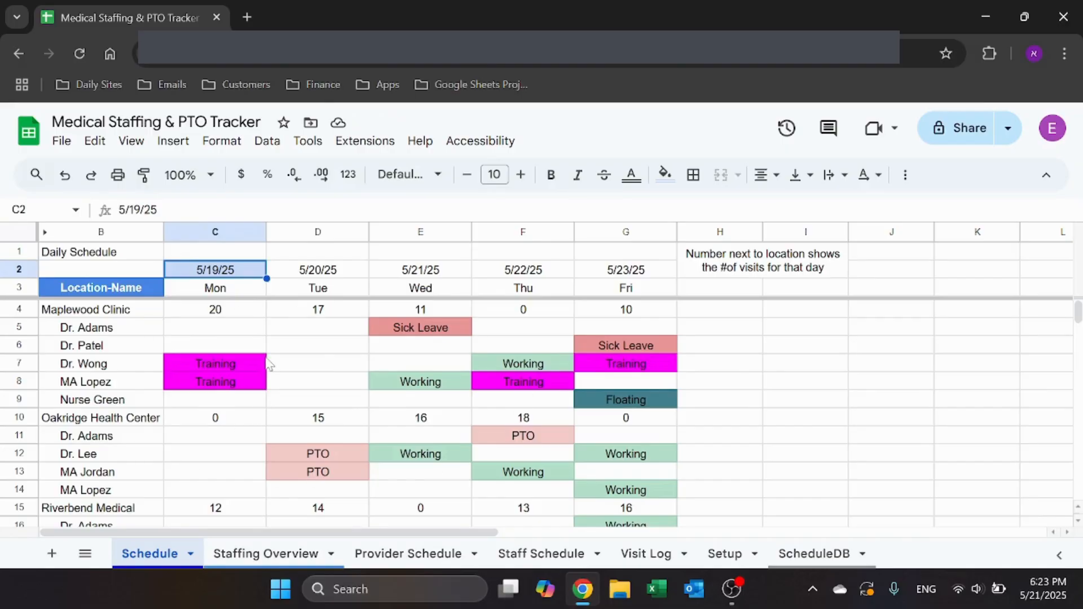
# Step: Inspect the FILTER formula in B4, the Maplewood Clinic staff rows, and the schedule formulas in C7 and C4
pyautogui.click(71, 311)
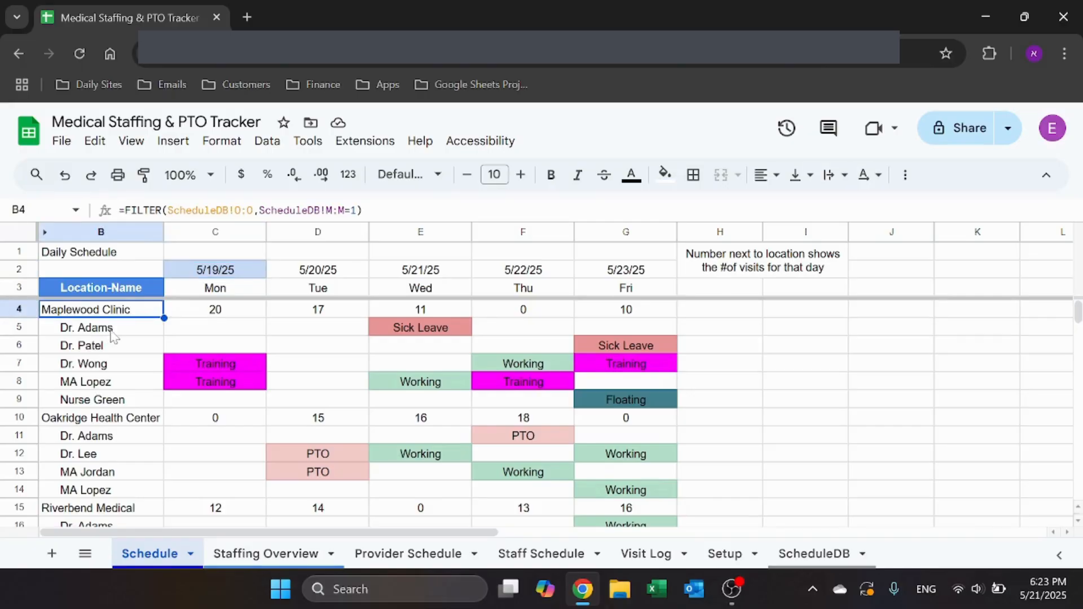
pyautogui.moveTo(113, 332); pyautogui.dragTo(112, 399)
pyautogui.click(235, 364)
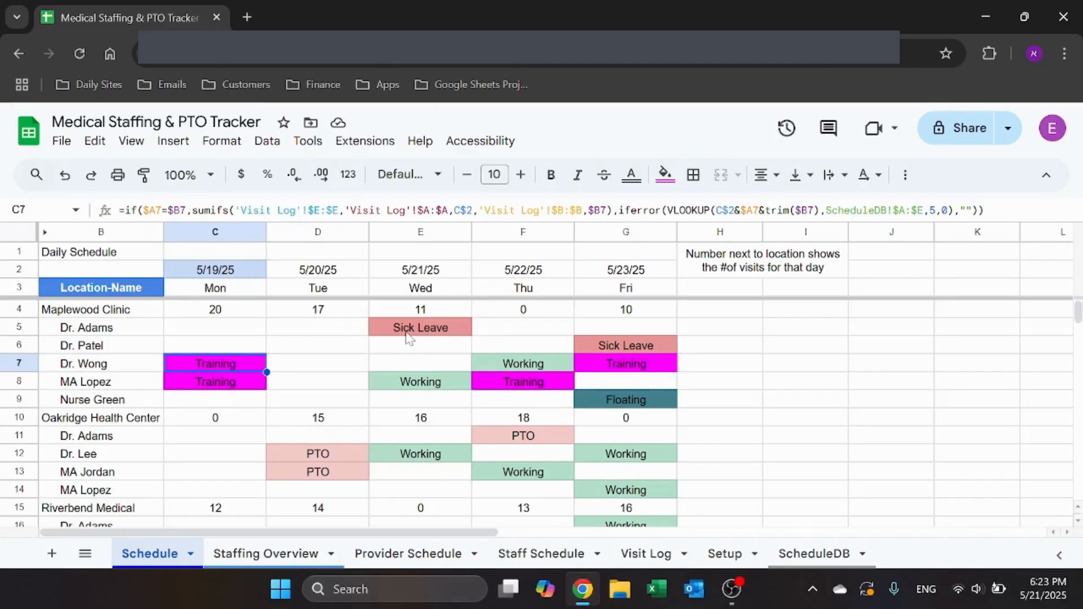
pyautogui.click(252, 317)
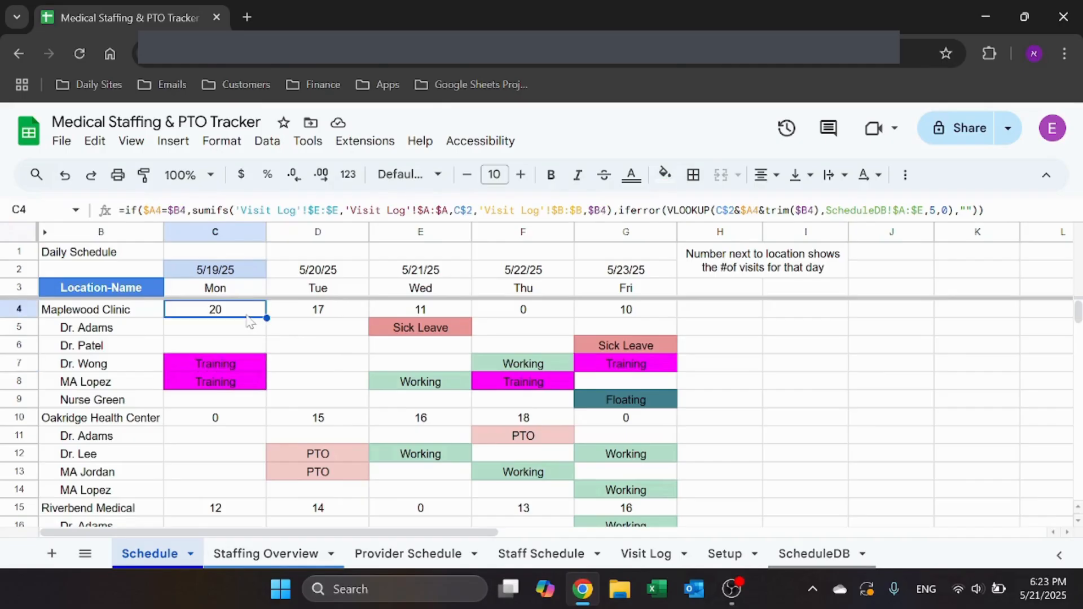
pyautogui.click(985, 210)
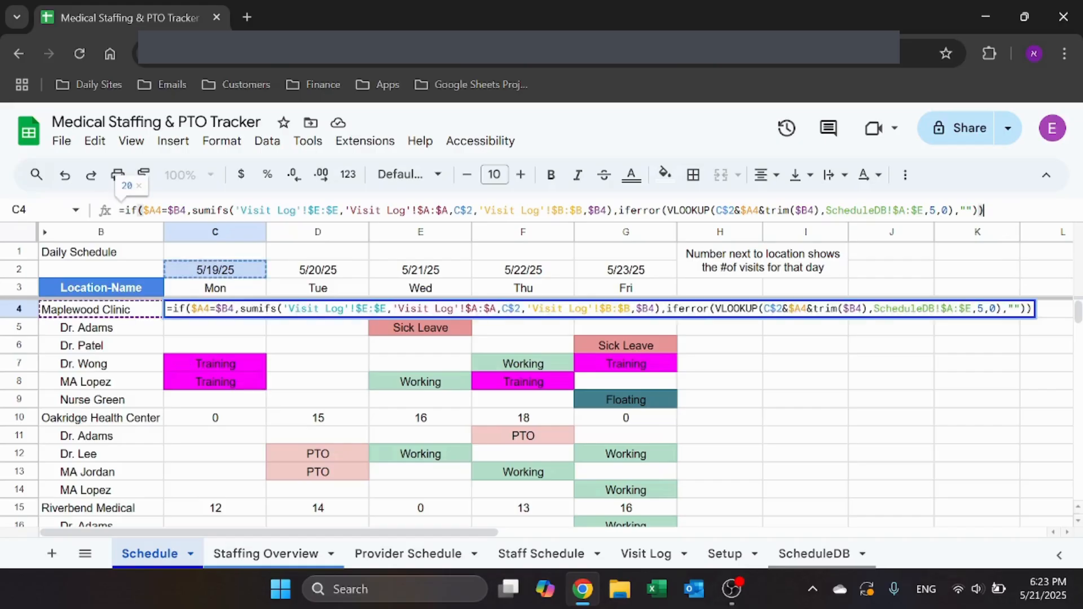
pyautogui.press('Escape')
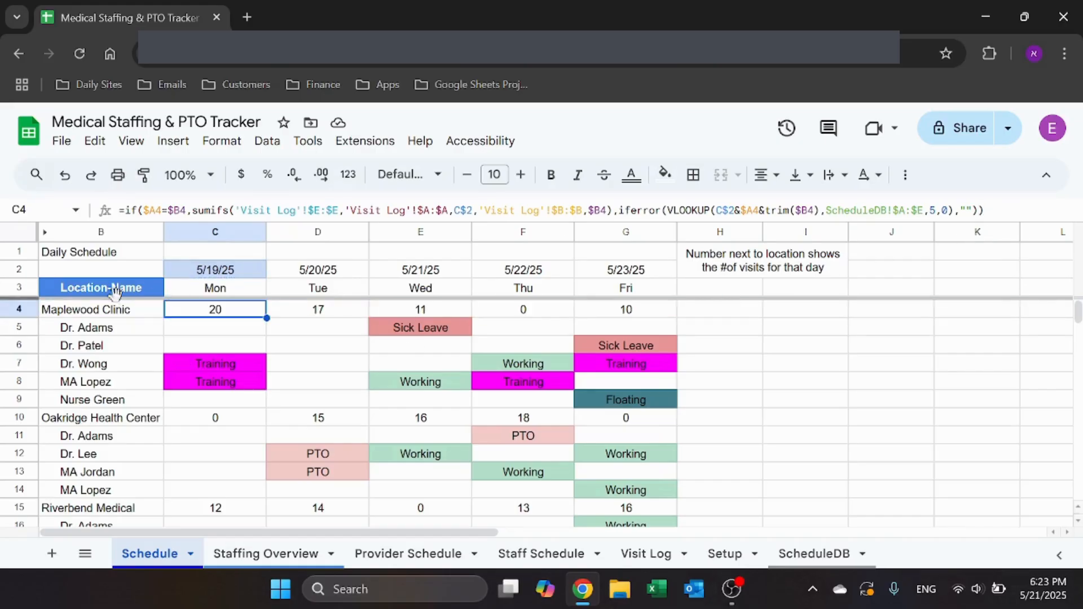
# Step: Unhide the location lookup column A and view the VLOOKUP formula in A4
pyautogui.click(44, 232)
pyautogui.click(120, 311)
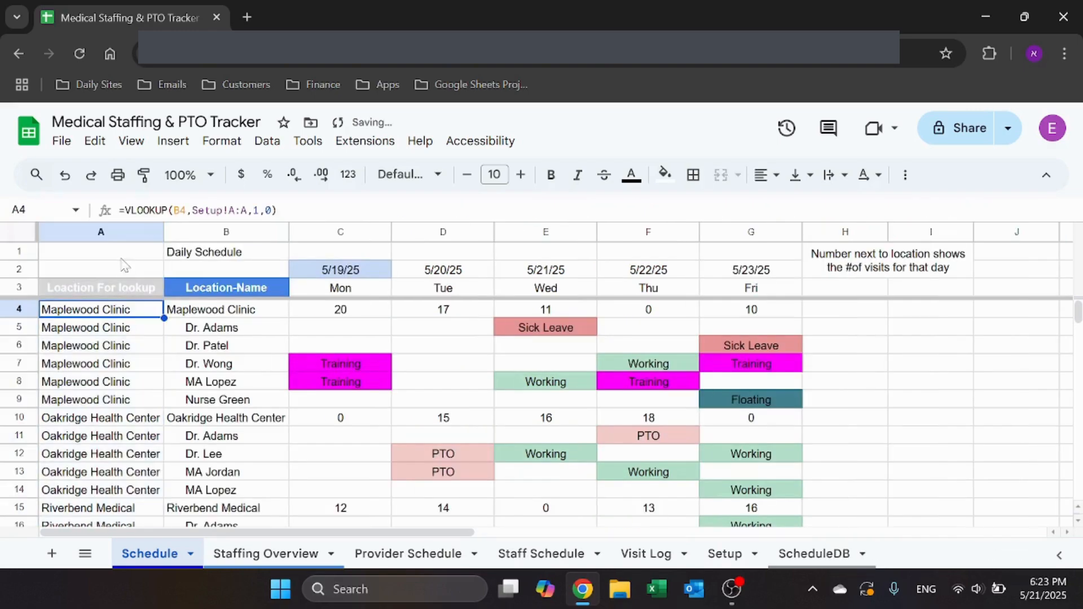
pyautogui.click(123, 232)
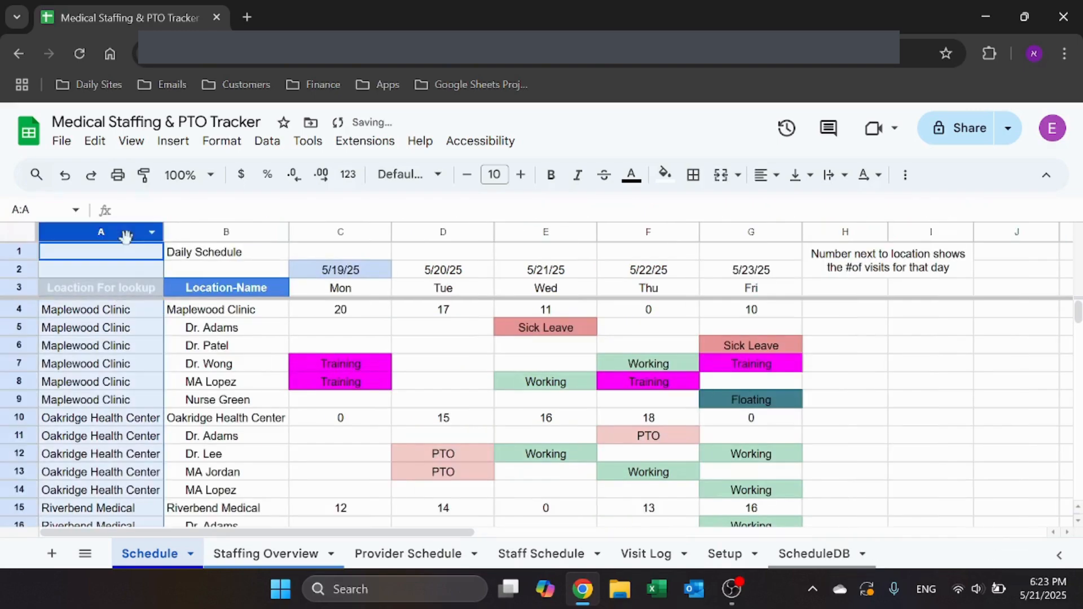
pyautogui.click(108, 313)
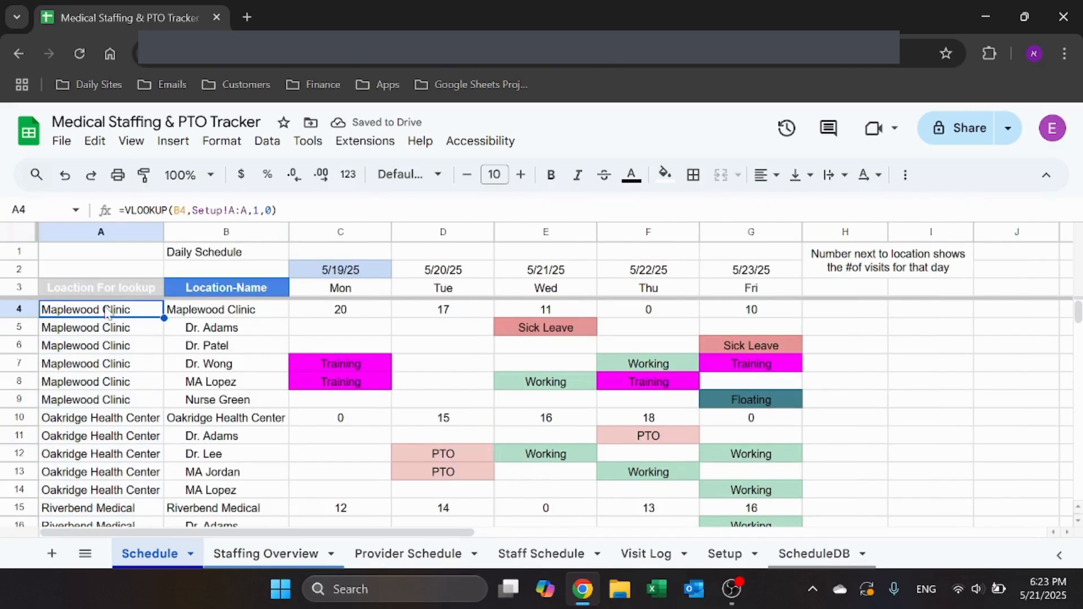
# Step: Compare the staff entries in B5:B9 with the location lookup formulas in A4 and A5
pyautogui.click(221, 326)
pyautogui.click(226, 346)
pyautogui.click(225, 368)
pyautogui.click(213, 401)
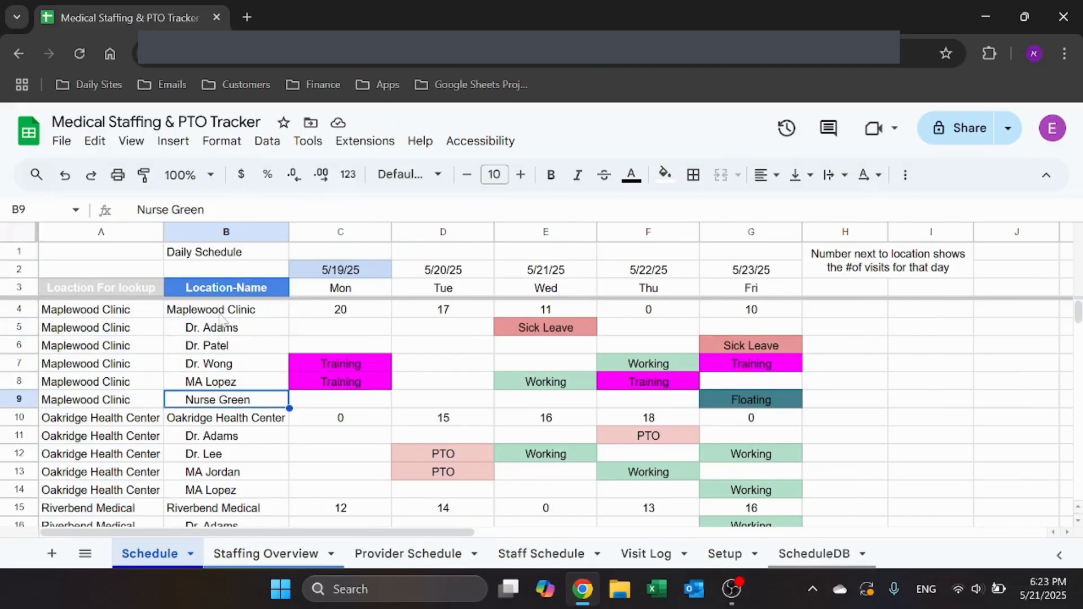
pyautogui.click(131, 314)
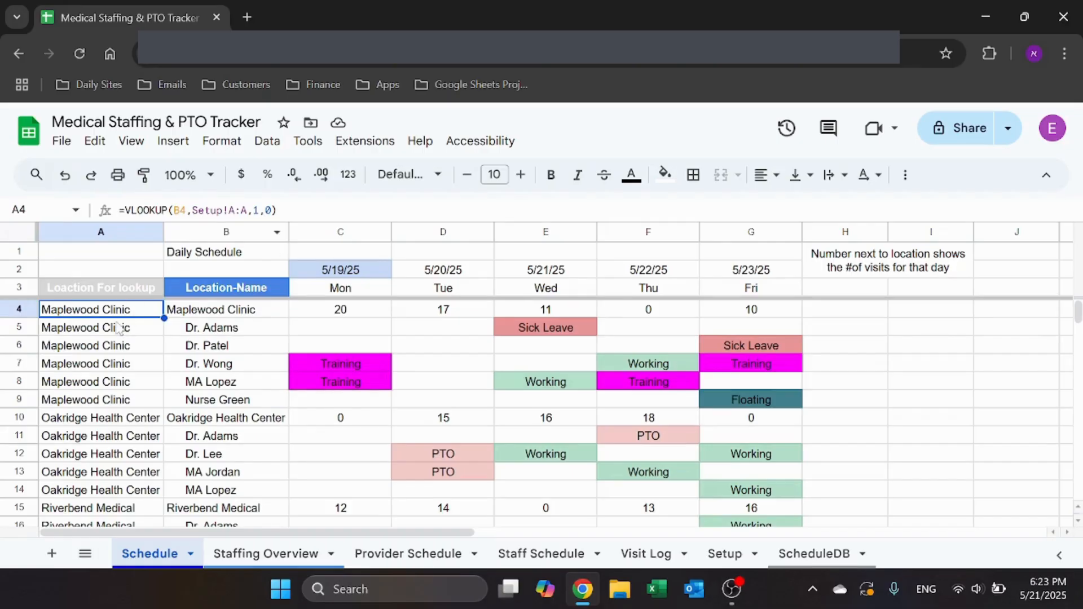
pyautogui.click(119, 330)
pyautogui.click(124, 314)
# Step: Copy the IFERROR lookup formula from A5 into A4 so it reads =iferror(VLOOKUP(B4,Setup!A:A,1,0),A3), and check it
pyautogui.click(278, 210)
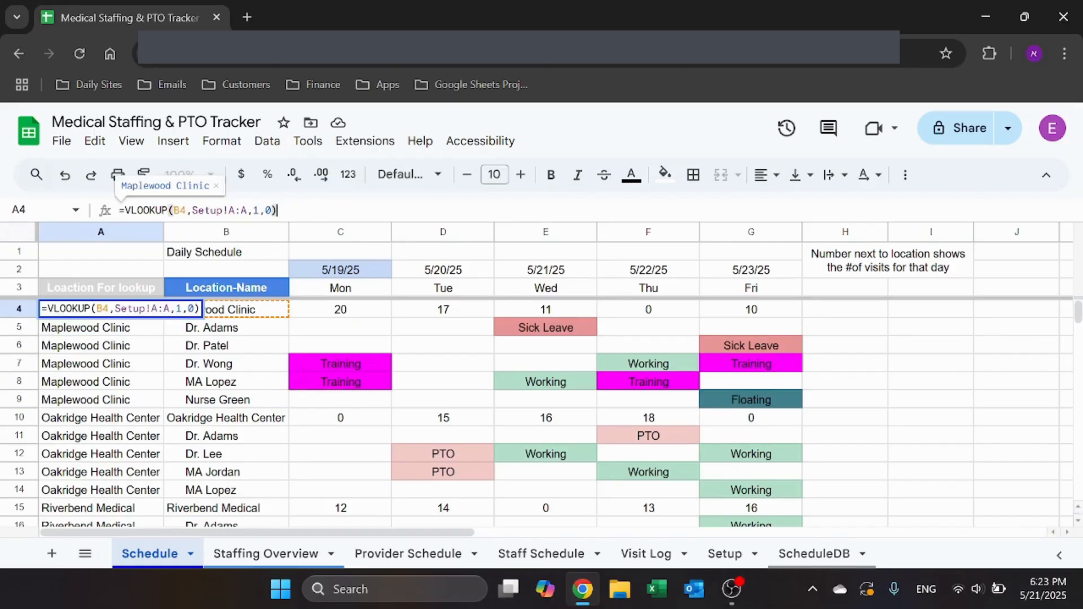
pyautogui.press('Return')
pyautogui.press('Return')
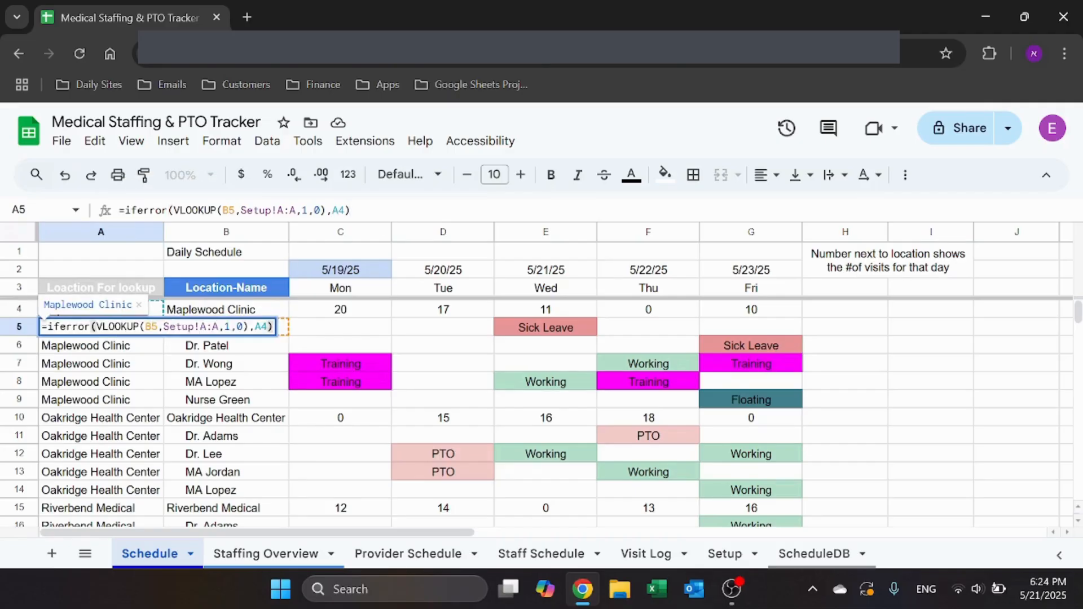
pyautogui.press('Escape')
pyautogui.hotkey('ctrl', 'c')
pyautogui.press('Up')
pyautogui.hotkey('ctrl', 'v')
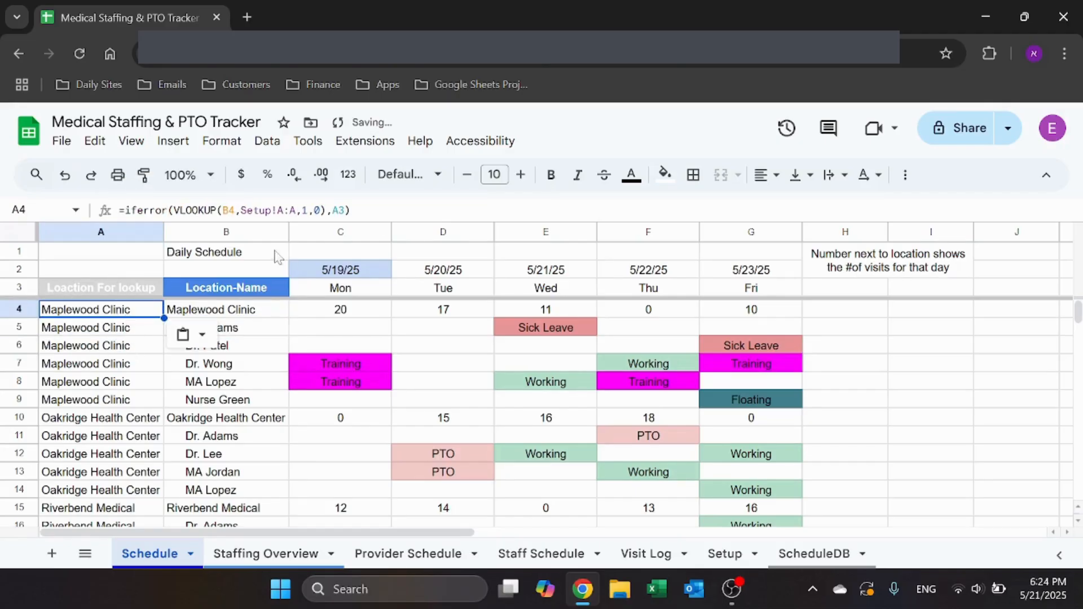
pyautogui.press('Return')
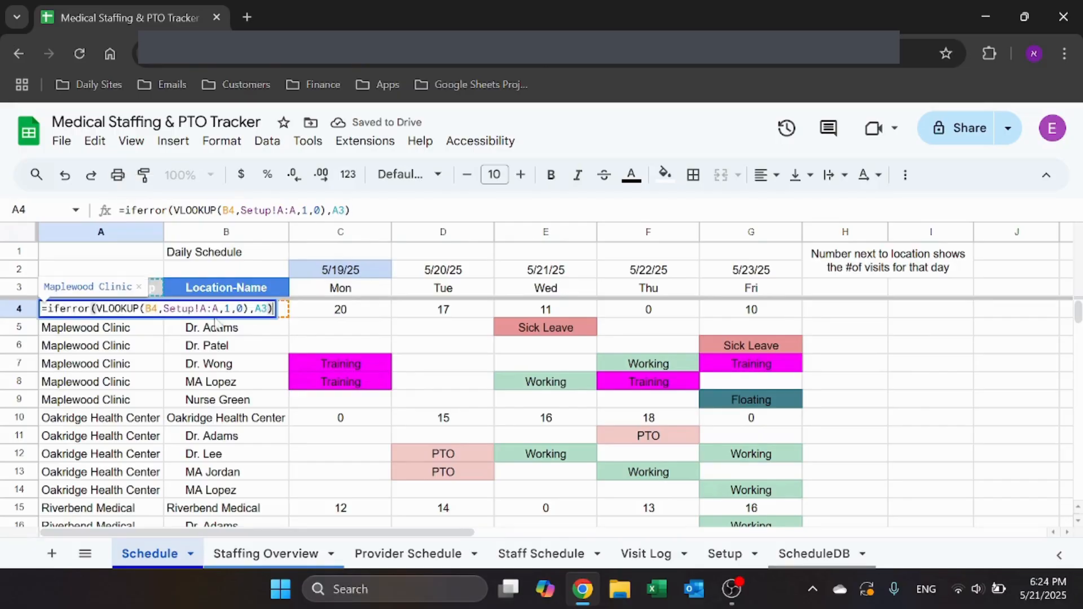
pyautogui.press('Escape')
# Step: View the Location List on the Setup sheet and relate it to the lookup formula in Schedule cell A4
pyautogui.click(699, 555)
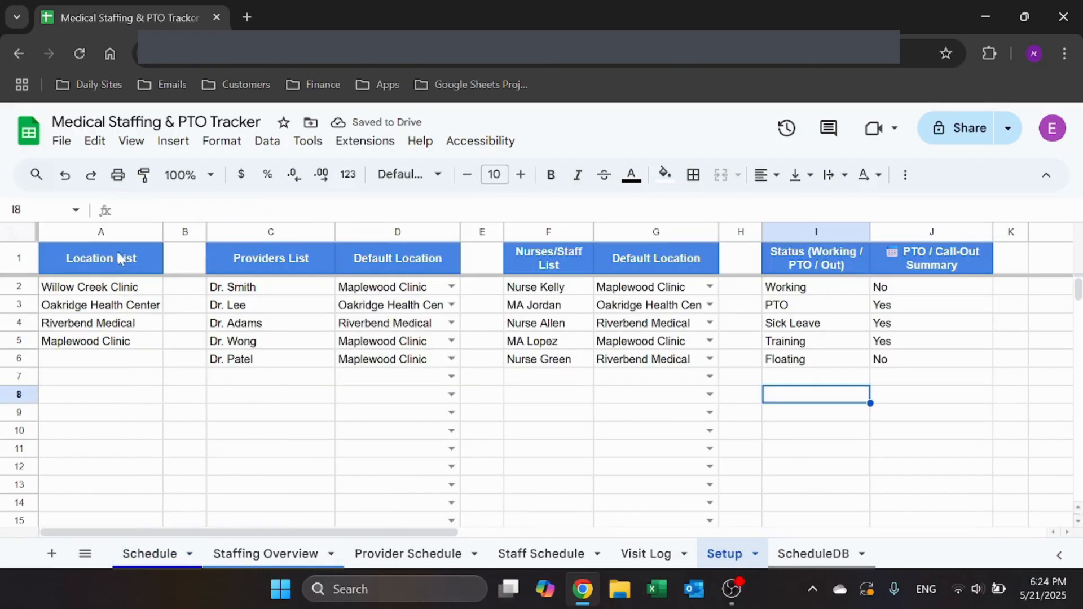
pyautogui.click(151, 553)
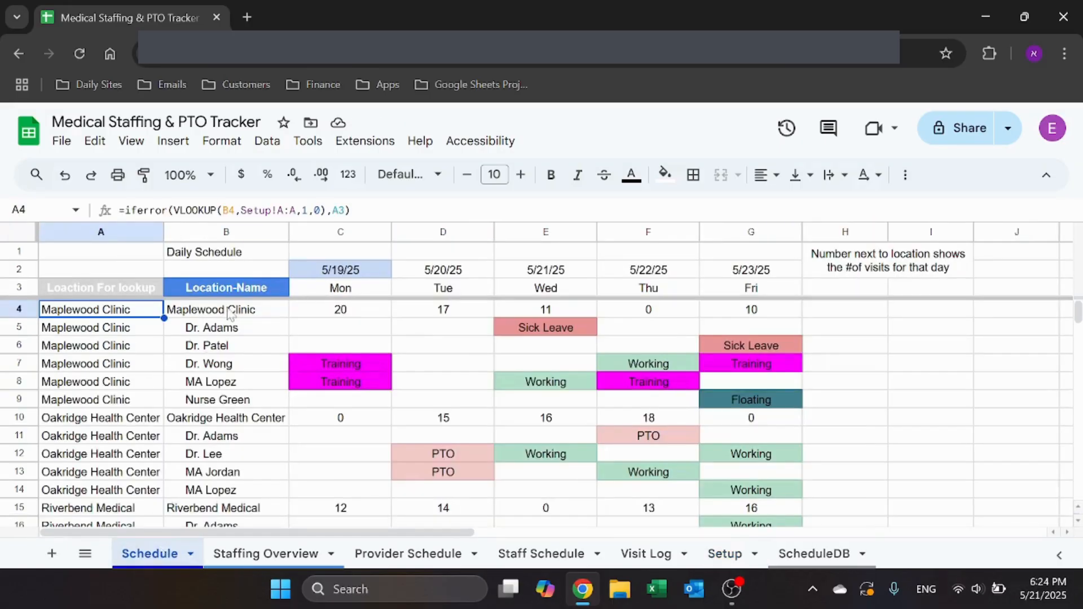
pyautogui.doubleClick(120, 311)
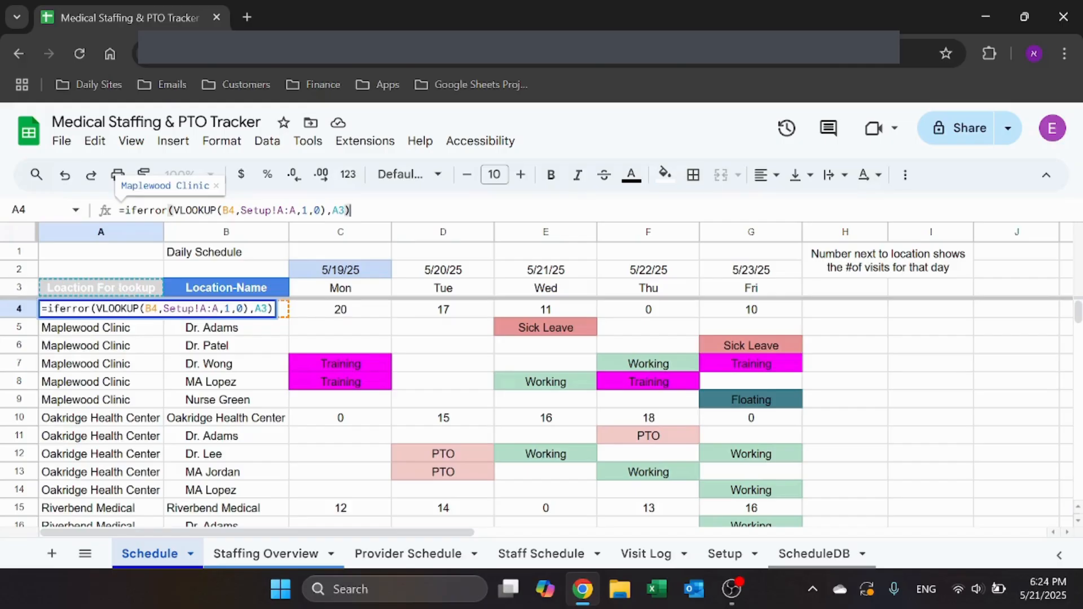
pyautogui.press('Escape')
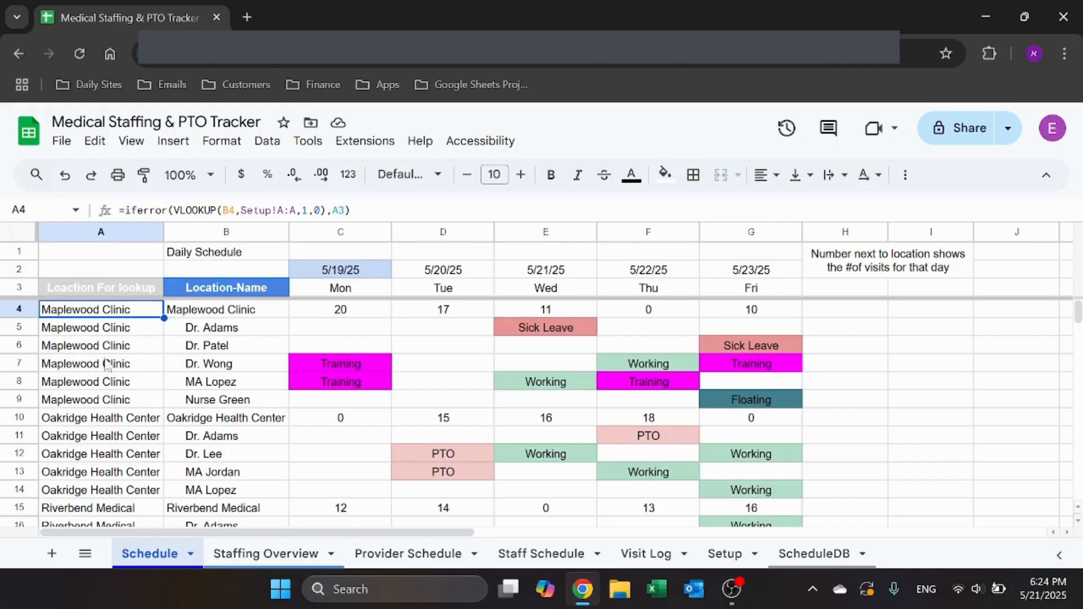
# Step: Review the Maplewood Clinic lookup values in A4:A9 and hide column A
pyautogui.moveTo(109, 408); pyautogui.dragTo(113, 311)
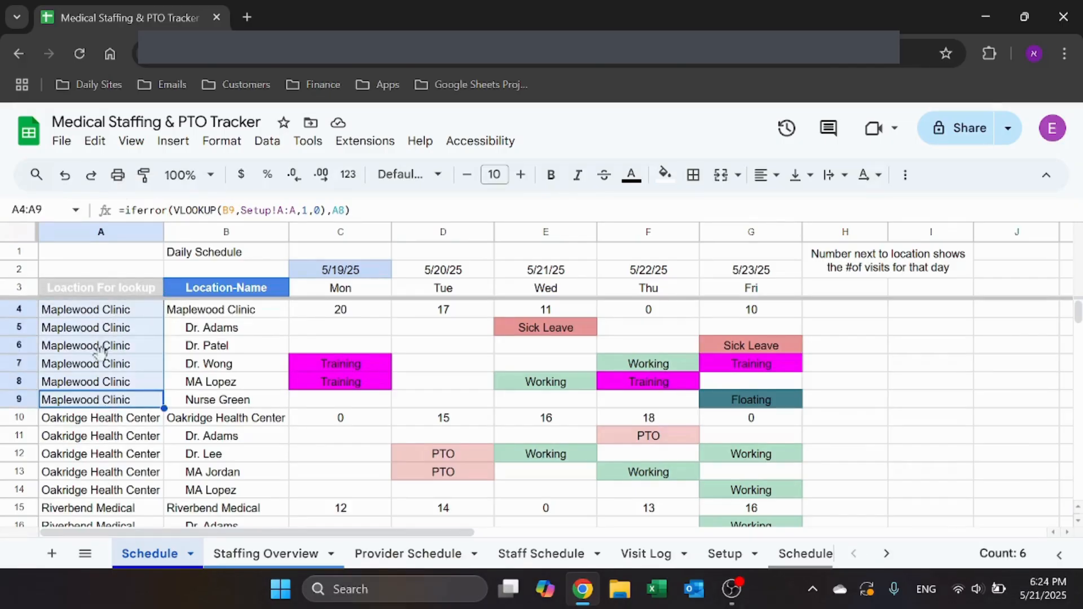
pyautogui.rightClick(107, 234)
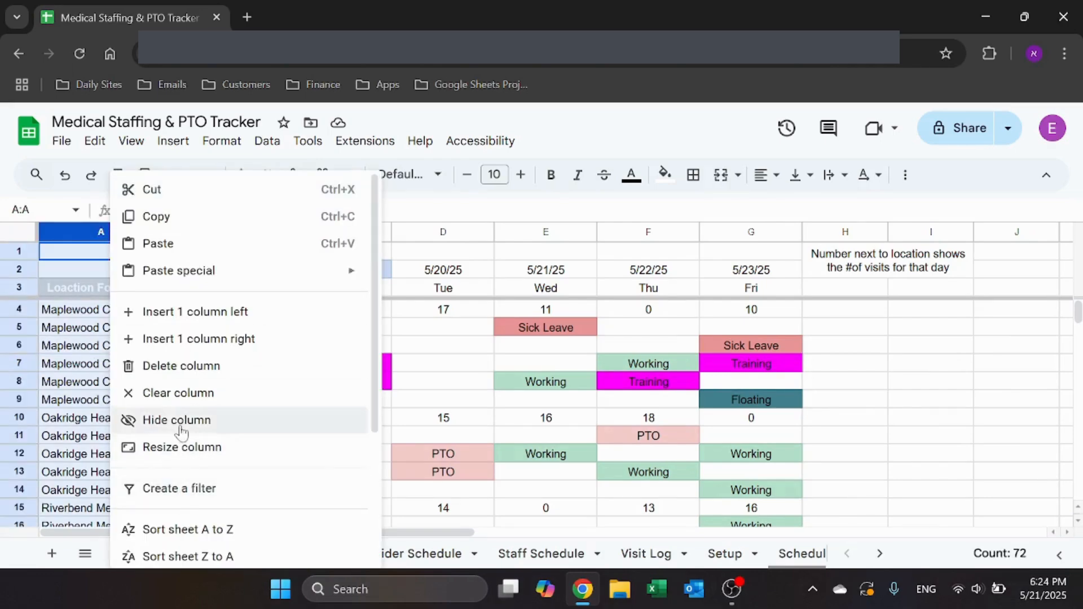
pyautogui.click(180, 432)
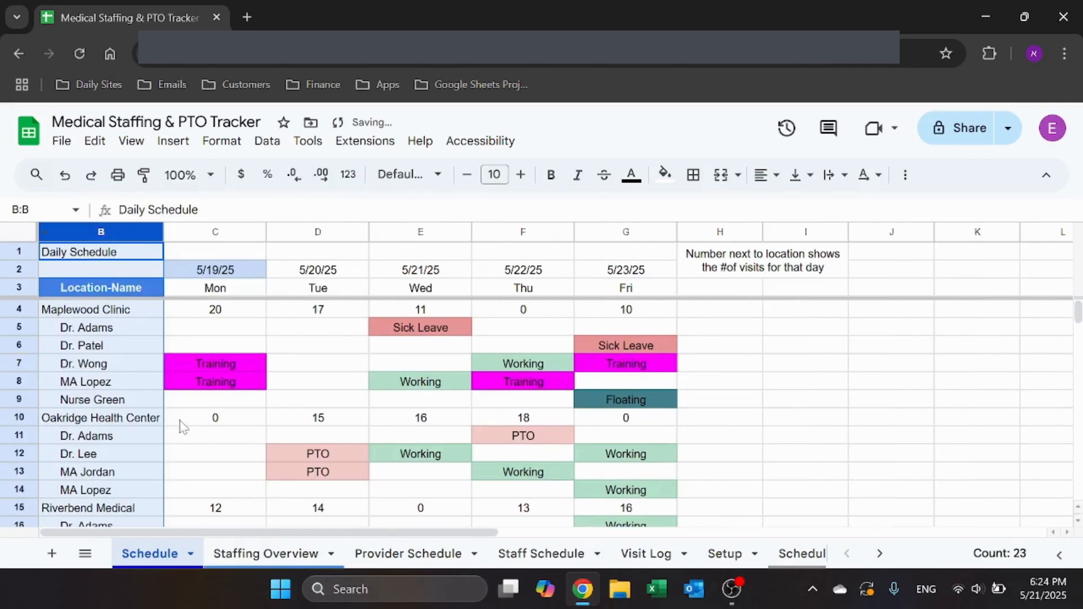
# Step: Examine the SUMIFS portion of the formula in C4 and the date in C2 that it uses
pyautogui.click(216, 310)
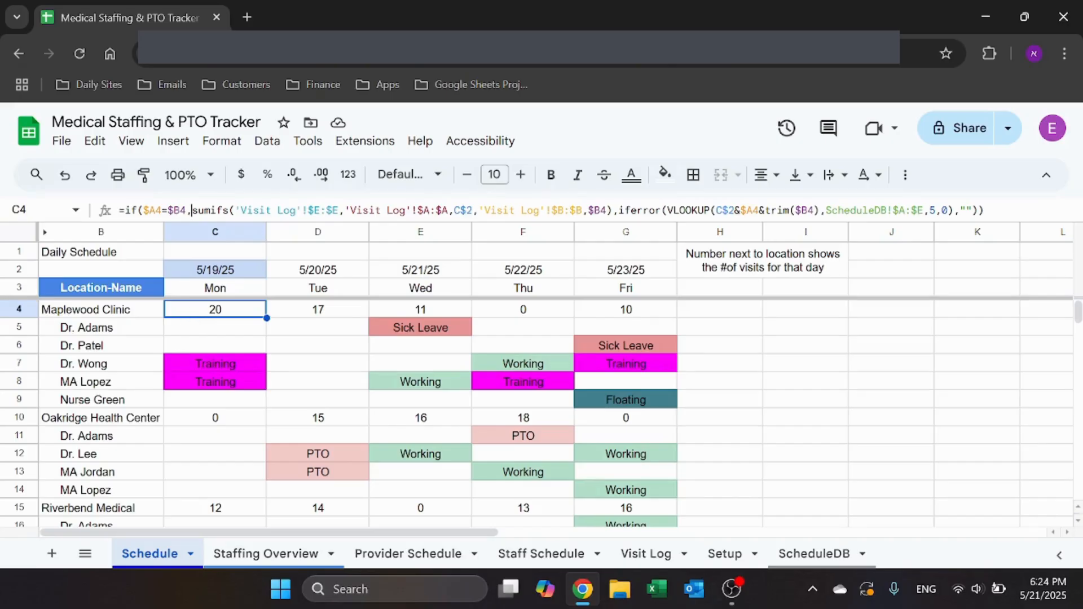
pyautogui.moveTo(191, 211); pyautogui.dragTo(612, 210)
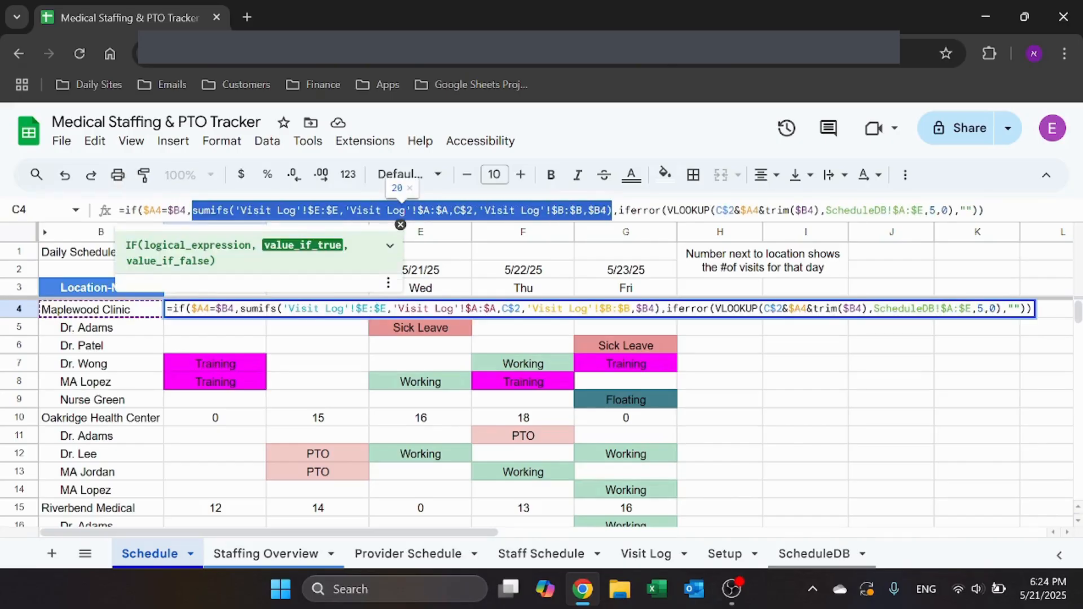
pyautogui.press('Escape')
pyautogui.press('Escape')
pyautogui.click(201, 271)
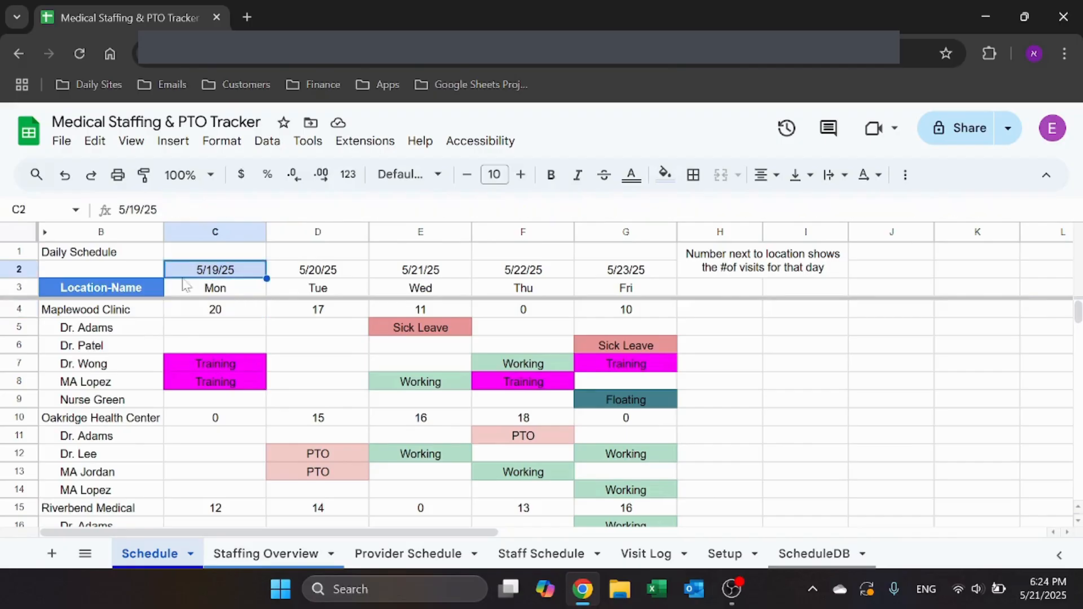
# Step: Inspect the Visit Log's location, date and number-of-visits columns that feed the SUMIFS formula
pyautogui.click(648, 554)
pyautogui.click(198, 276)
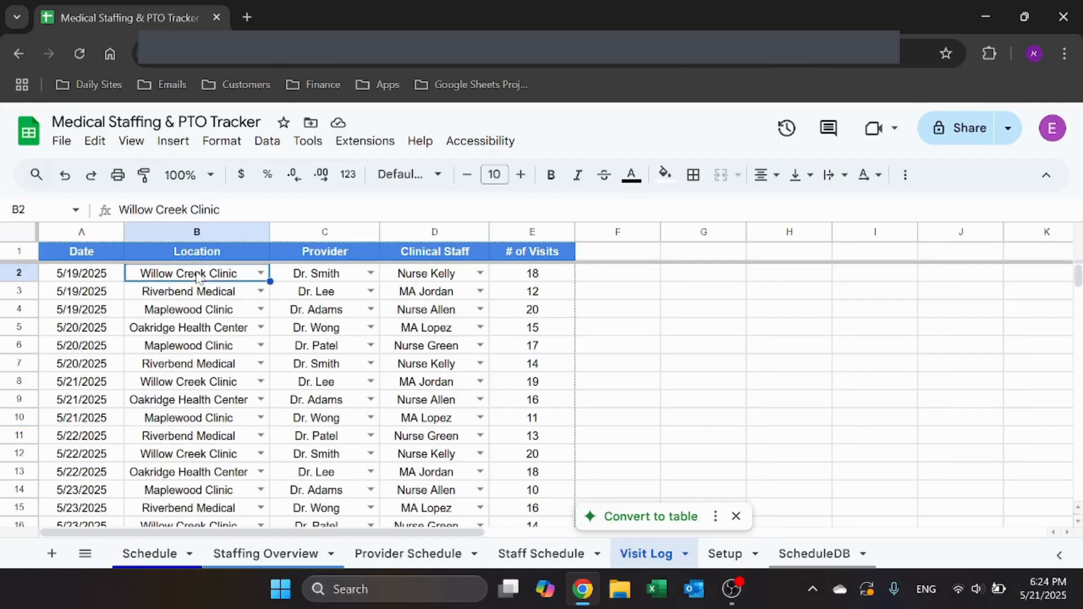
pyautogui.click(98, 274)
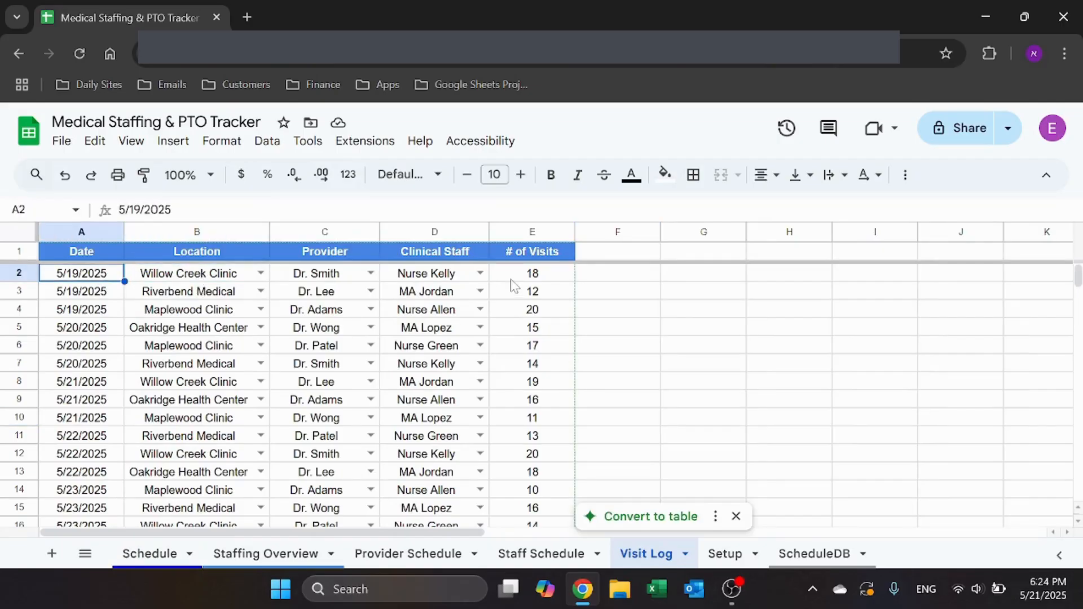
pyautogui.click(512, 279)
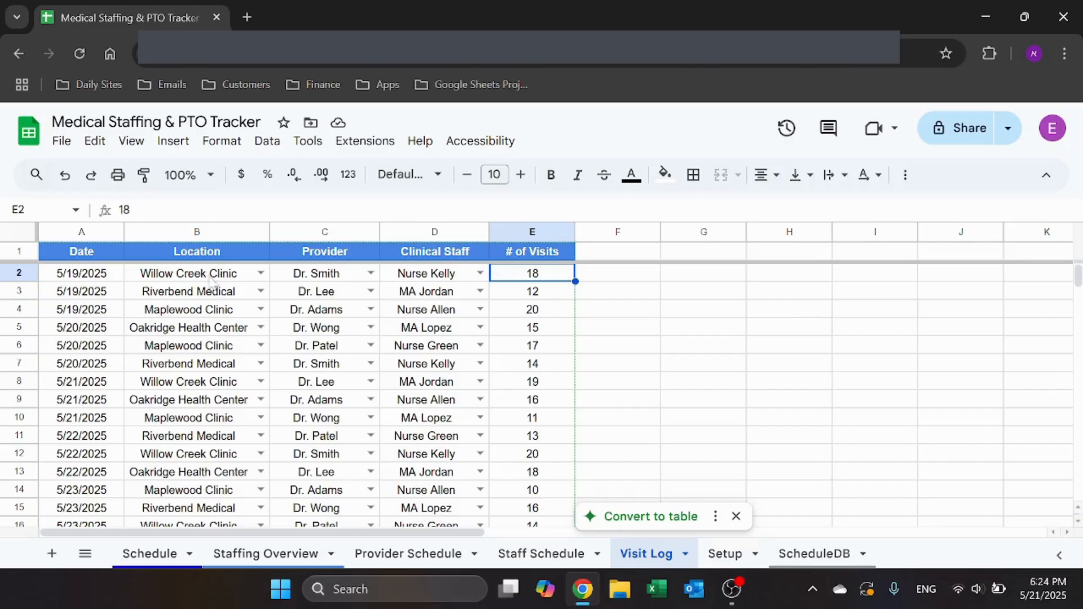
# Step: Return to the Schedule sheet and examine the VLOOKUP key in C4's formula, which joins the date, location and trimmed name
pyautogui.click(150, 554)
pyautogui.click(240, 317)
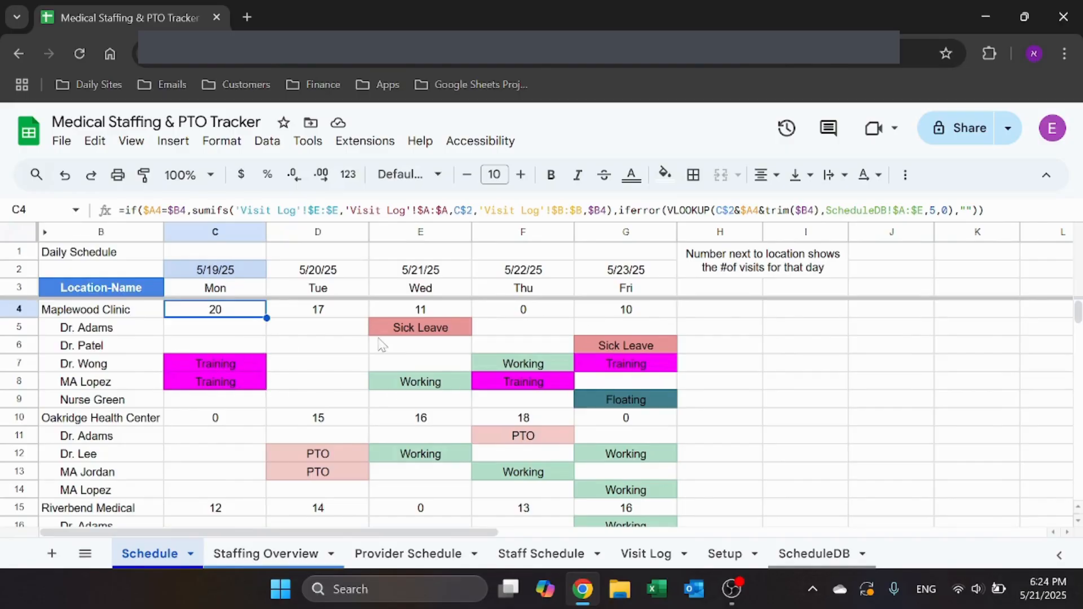
pyautogui.click(235, 210)
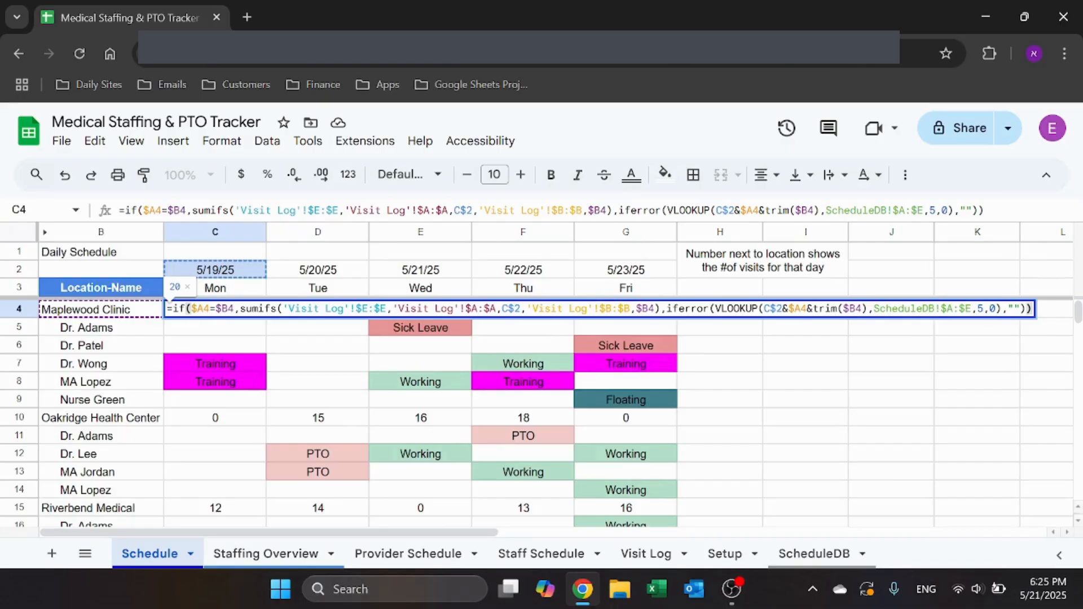
pyautogui.press('Right')
pyautogui.press('Right')
pyautogui.press('Right')
pyautogui.press('Right')
pyautogui.press('Right')
pyautogui.press('Right')
pyautogui.press('Right')
pyautogui.press('Right')
pyautogui.press('Right')
pyautogui.press('Right')
pyautogui.press('Right')
pyautogui.press('Right')
pyautogui.press('Right')
pyautogui.press('Right')
pyautogui.press('Right')
pyautogui.press('Right')
pyautogui.press('Right')
pyautogui.press('Right')
pyautogui.press('Right')
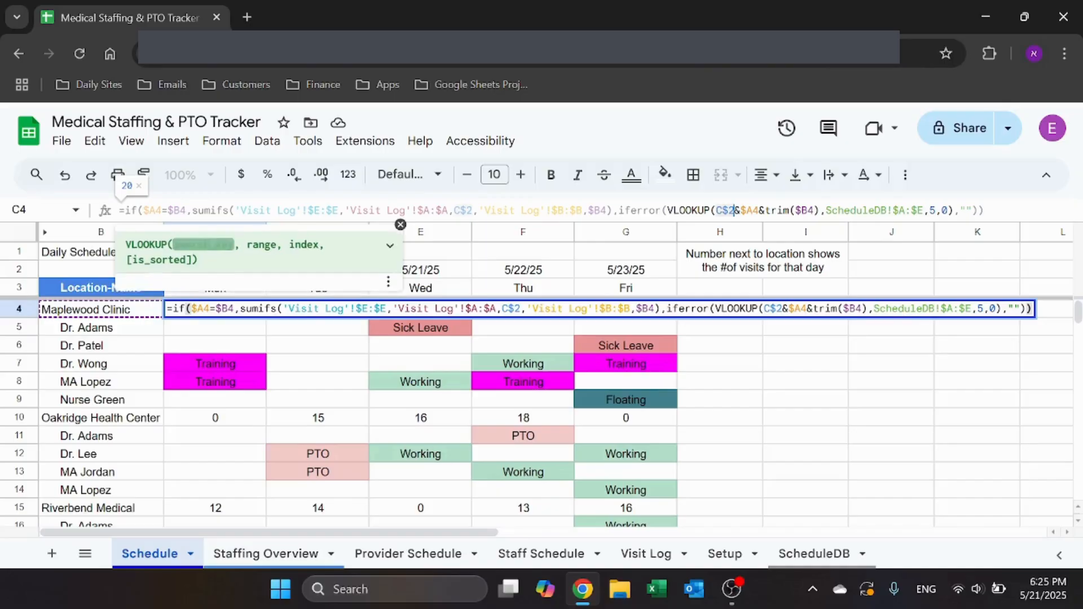
pyautogui.press('Right')
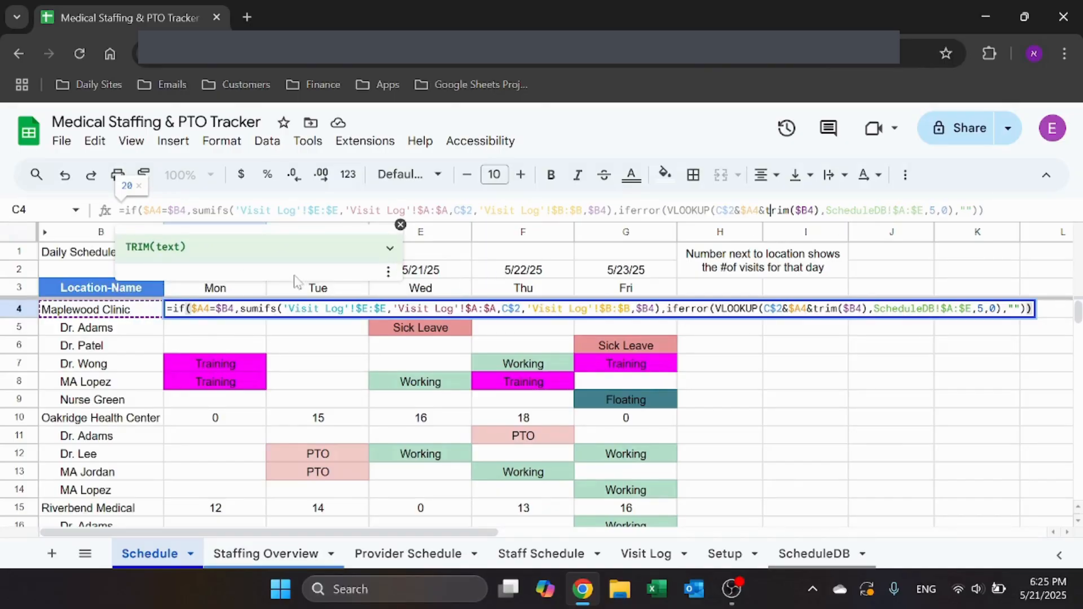
# Step: Reveal column A to check the location lookup values used in C4's formula, and hide the column again
pyautogui.press('Escape')
pyautogui.press('F2')
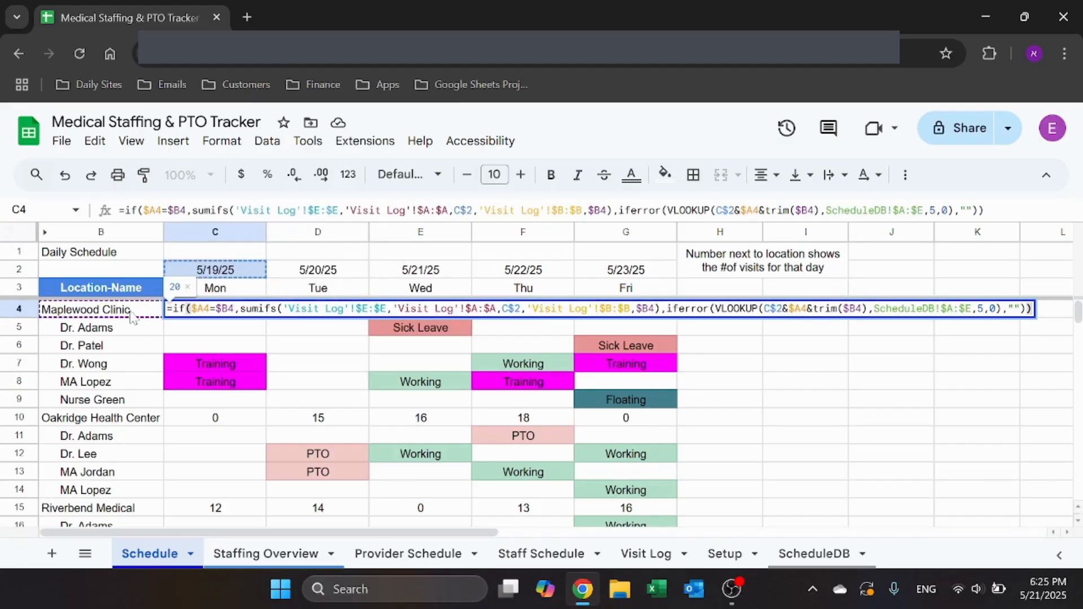
pyautogui.click(45, 233)
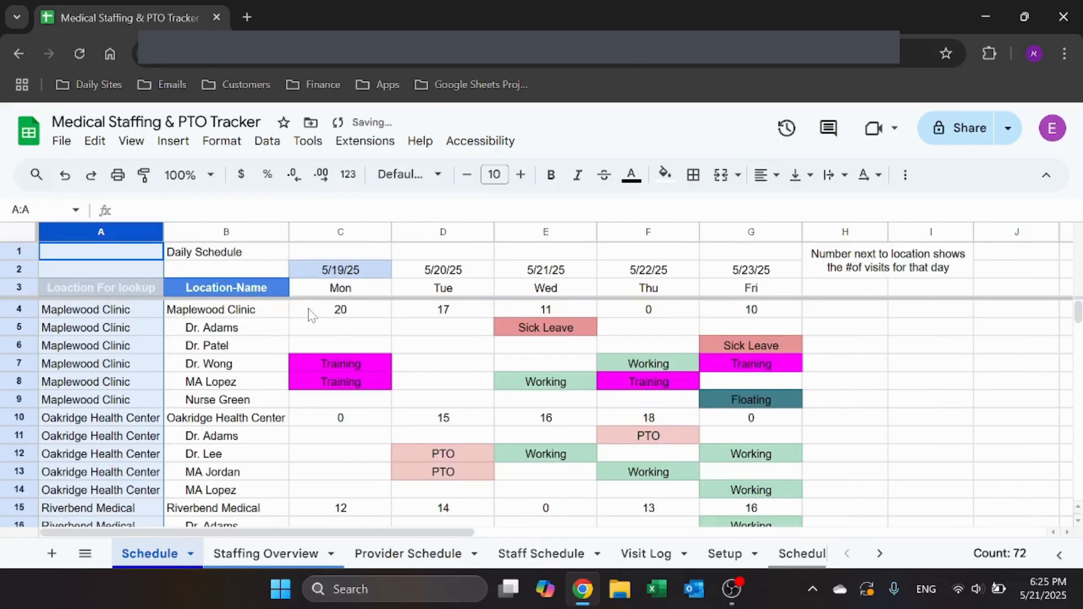
pyautogui.hotkey('ctrl', 'alt', '0')
pyautogui.click(219, 311)
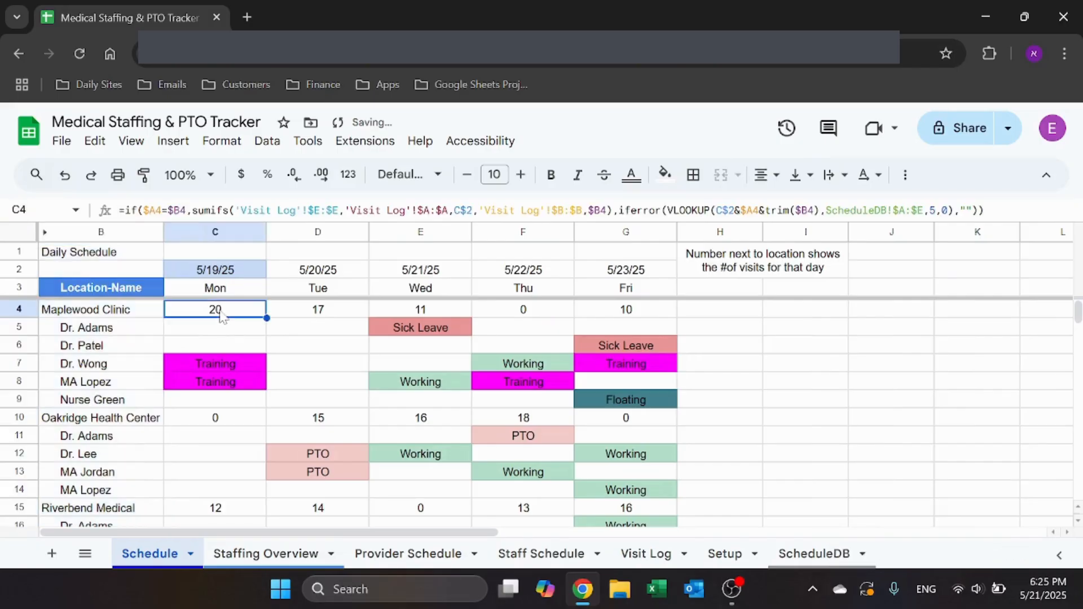
# Step: Inspect the TRIM reference in C7's status lookup formula and compare it with the formulas in C4:C6
pyautogui.click(240, 365)
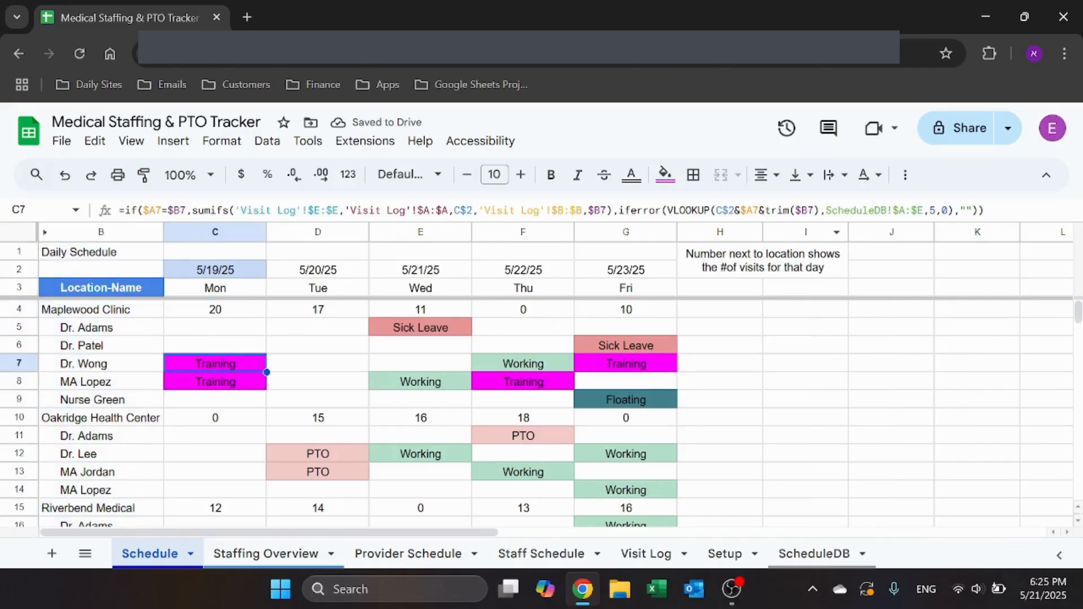
pyautogui.click(798, 210)
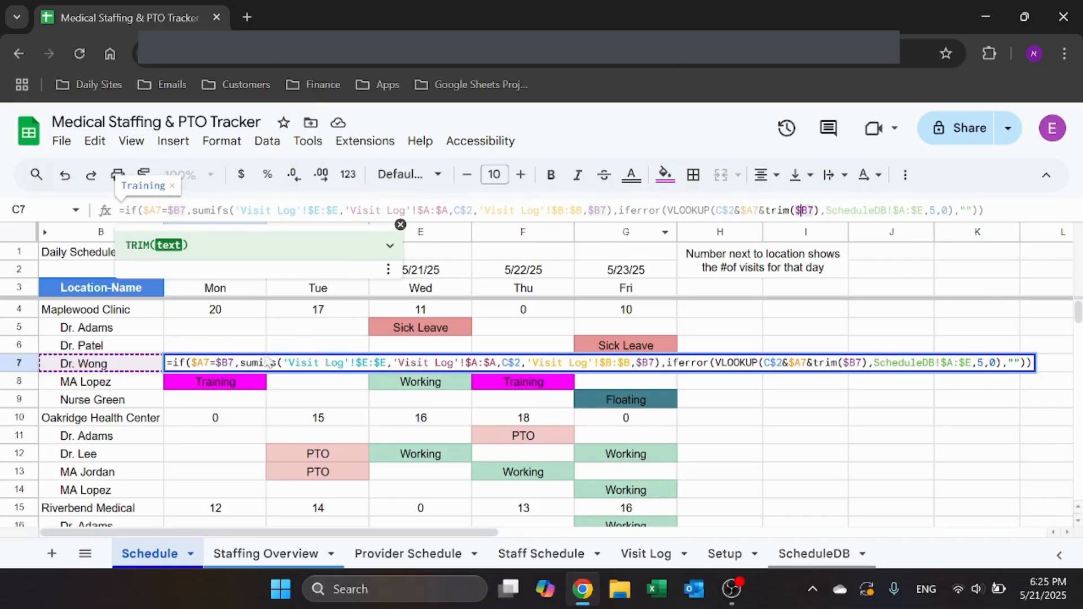
pyautogui.click(248, 348)
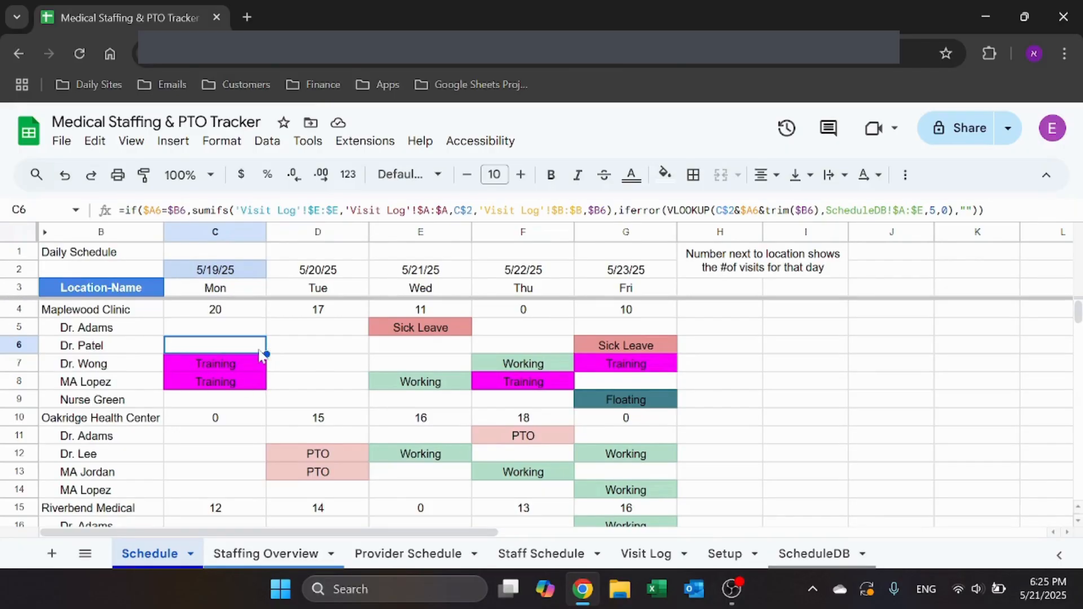
pyautogui.click(244, 311)
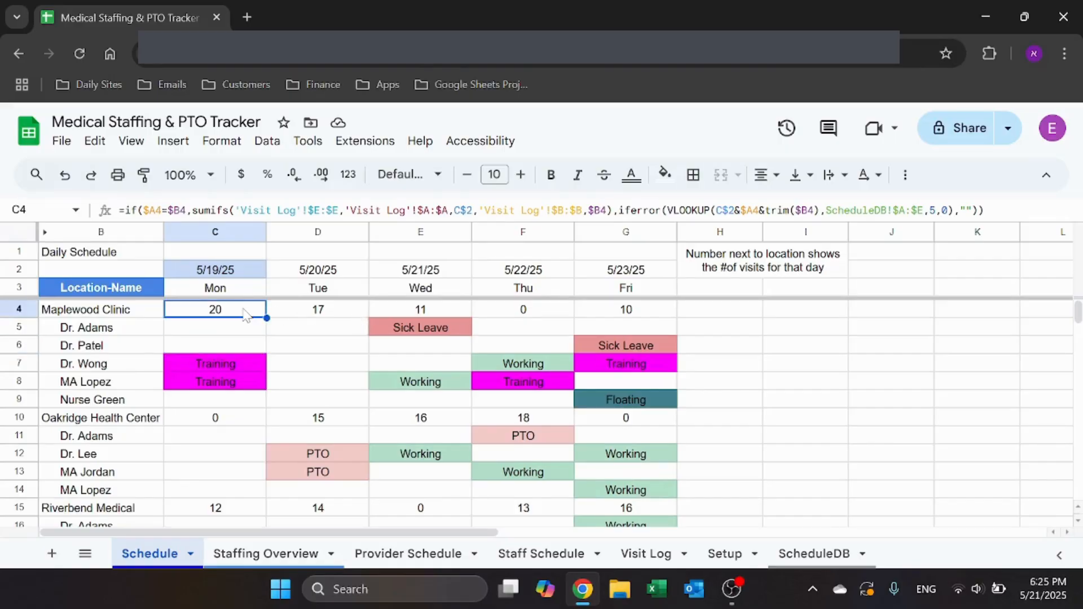
pyautogui.click(229, 339)
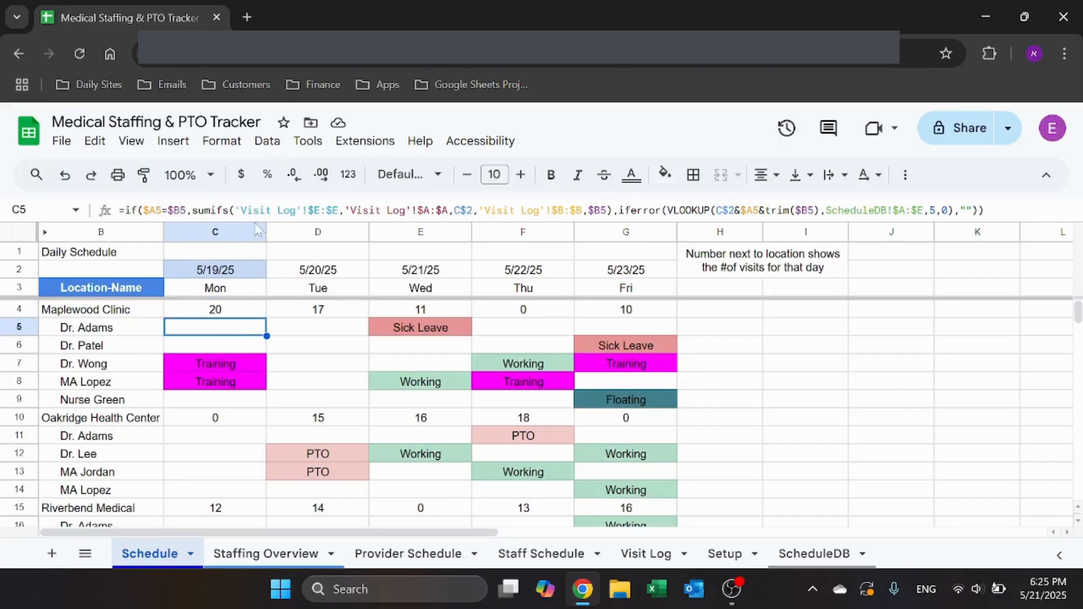
# Step: Review the conditional format rules that color the PTO, Sick Leave, Working, Floating and Training statuses on the Schedule sheet
pyautogui.click(227, 142)
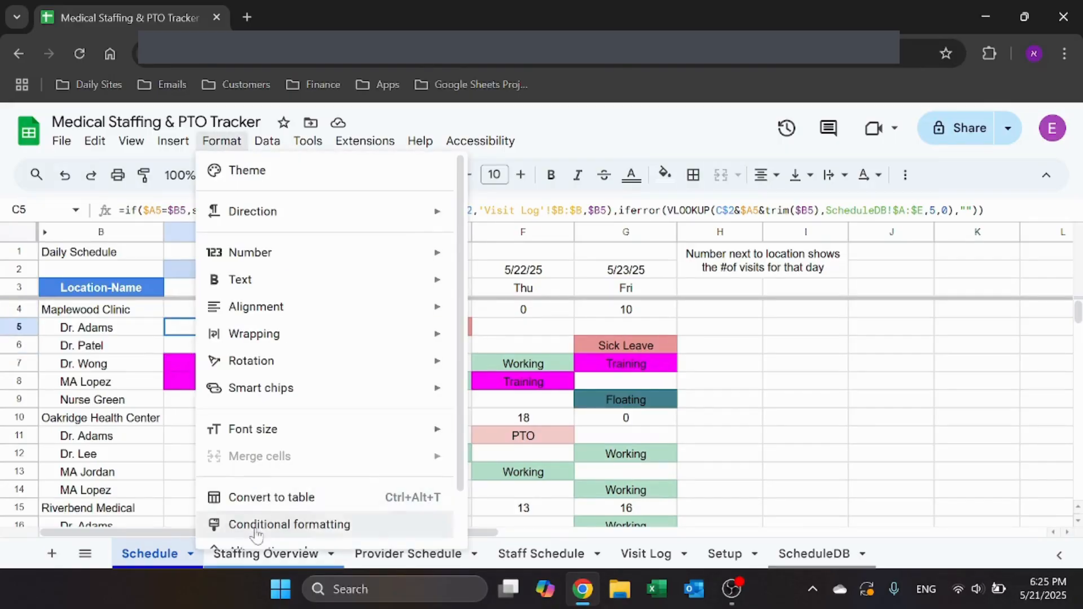
pyautogui.click(289, 524)
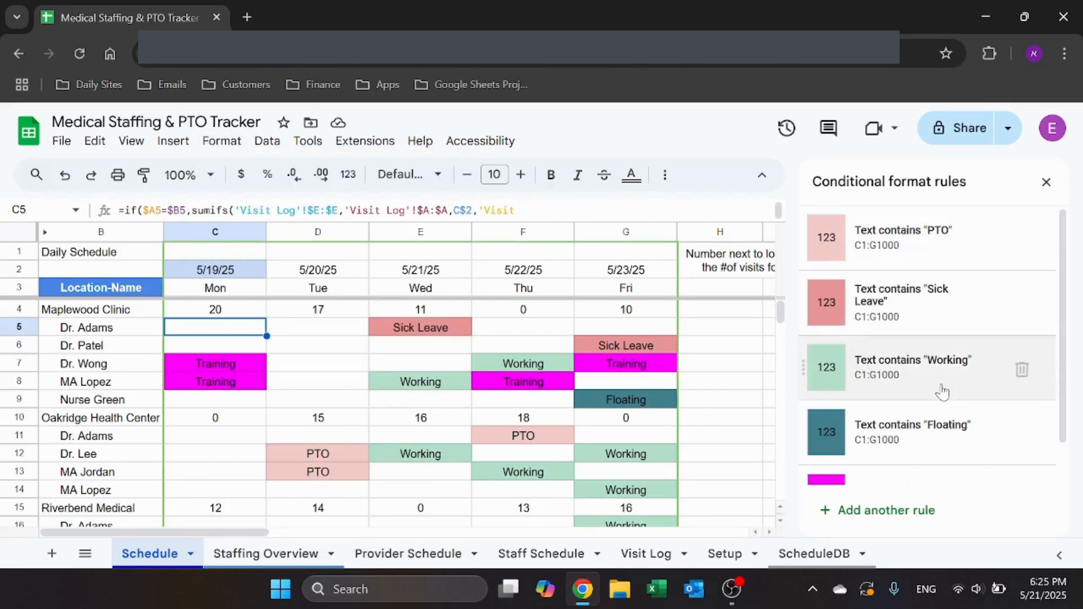
pyautogui.scroll(-2, 939, 392)
pyautogui.scroll(2, 863, 251)
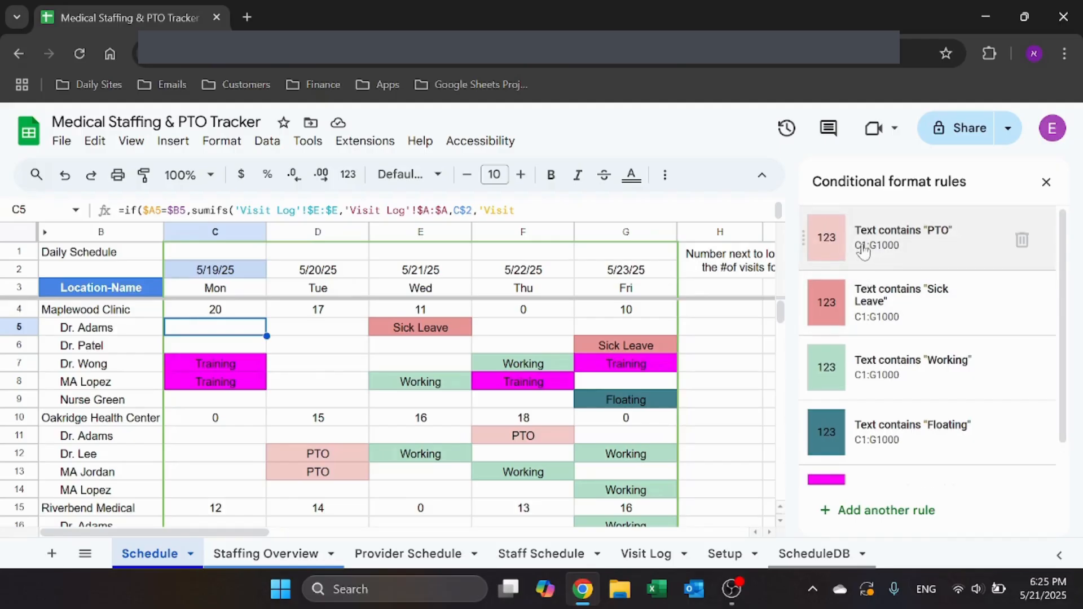
pyautogui.scroll(-2, 952, 279)
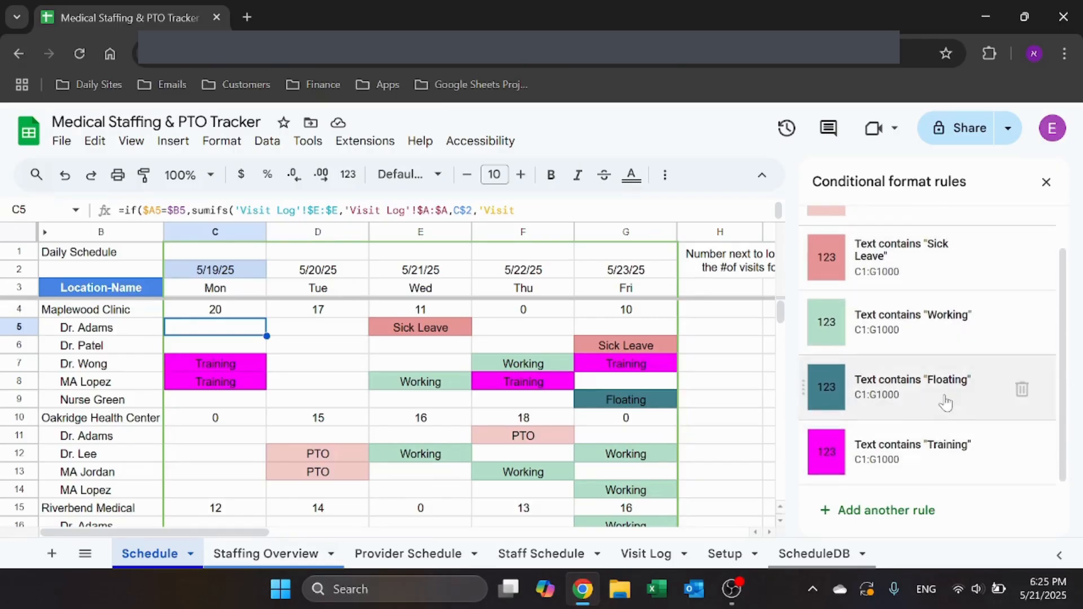
pyautogui.scroll(2, 948, 404)
pyautogui.press('Escape')
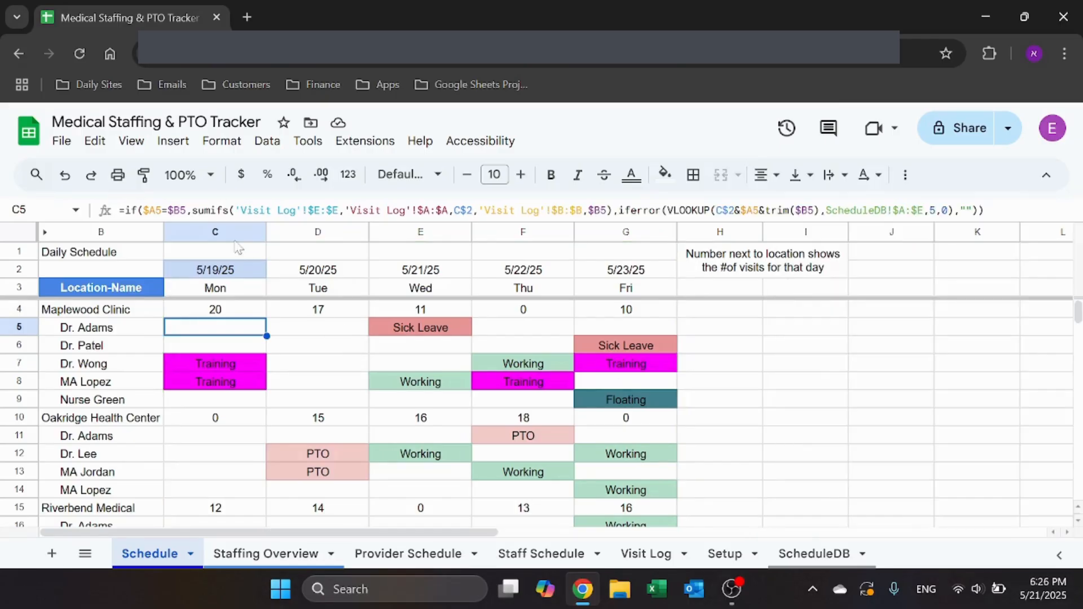
# Step: Start a new conditional format rule on columns C:G for cells whose text contains "somthing"
pyautogui.moveTo(229, 227); pyautogui.dragTo(642, 266)
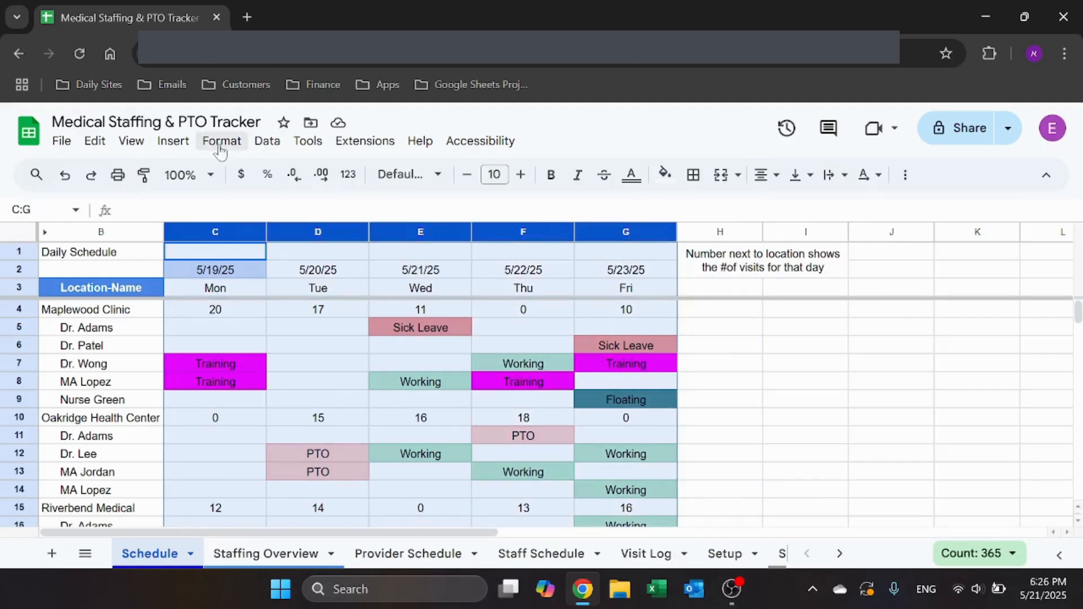
pyautogui.click(220, 141)
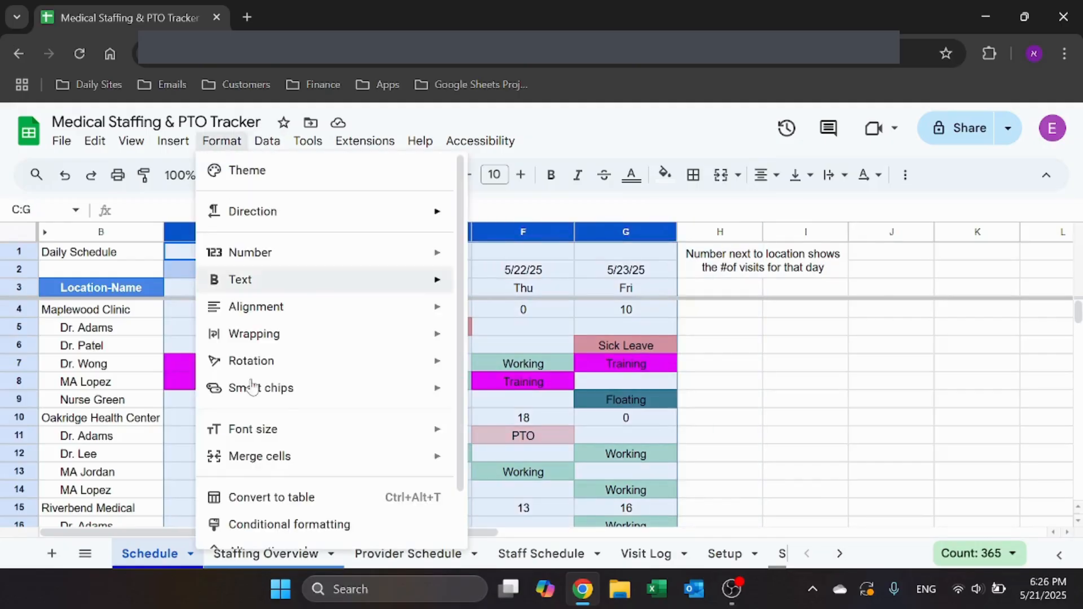
pyautogui.click(280, 523)
pyautogui.scroll(-1, 871, 395)
pyautogui.click(885, 510)
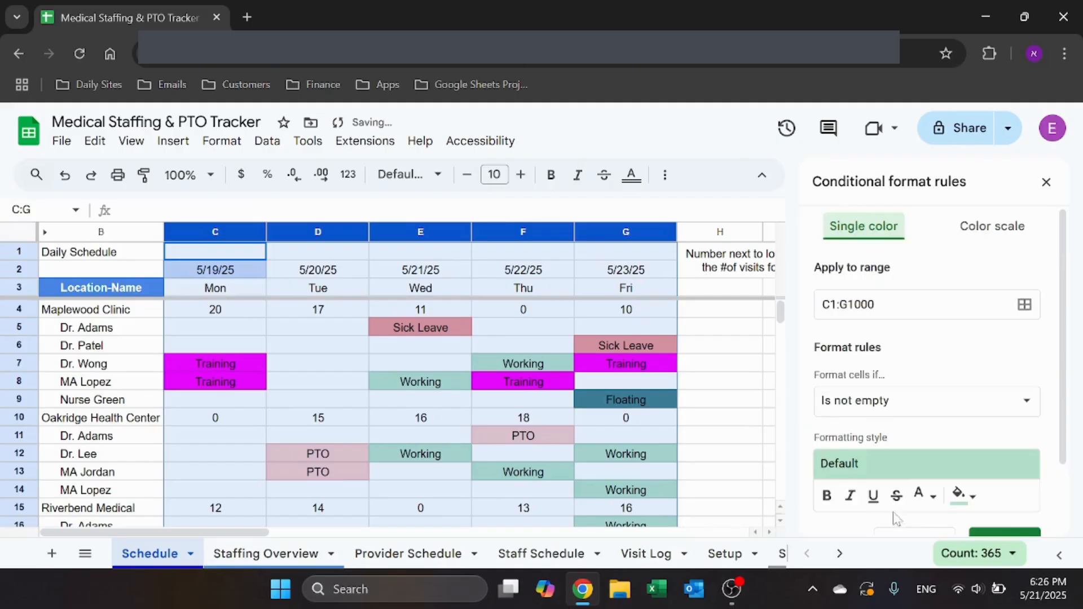
pyautogui.click(888, 394)
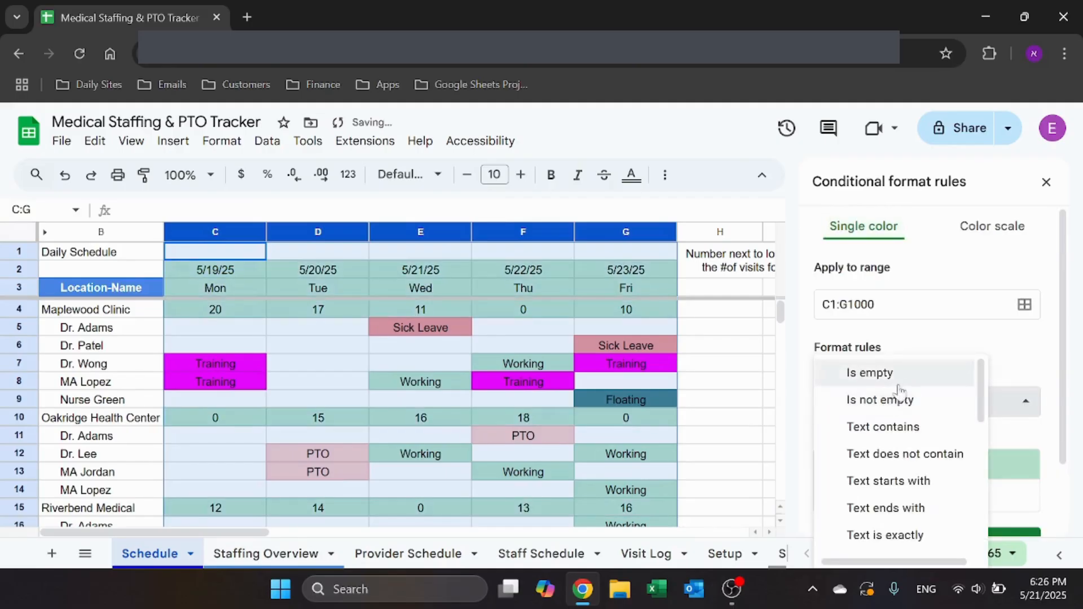
pyautogui.click(892, 424)
pyautogui.write('somthing')
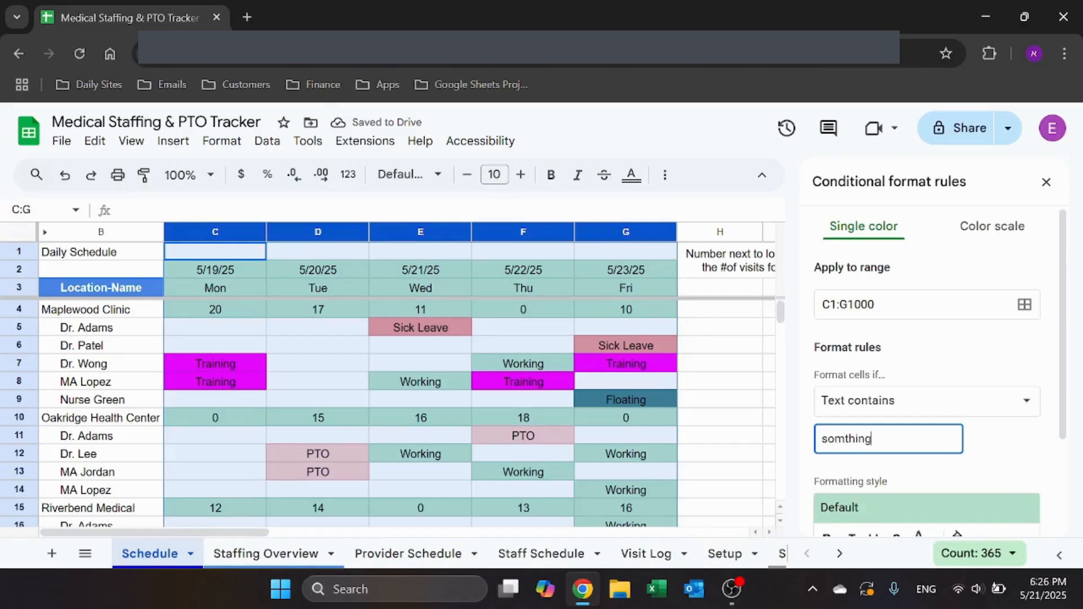
# Step: Give the "somthing" rule a dark teal fill and save it
pyautogui.click(999, 460)
pyautogui.scroll(-3, 999, 460)
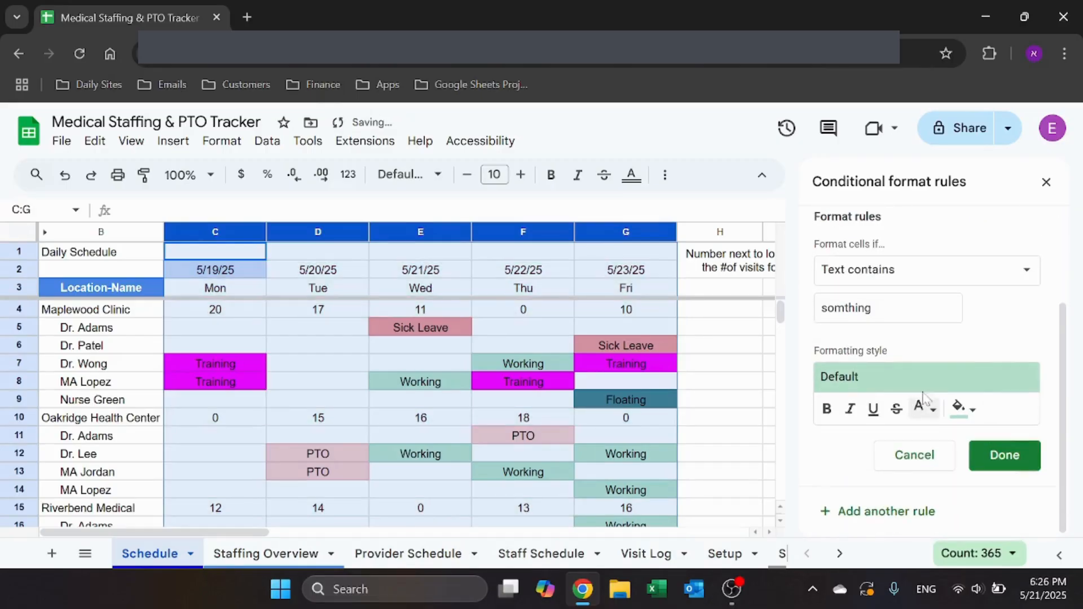
pyautogui.click(969, 414)
pyautogui.click(885, 288)
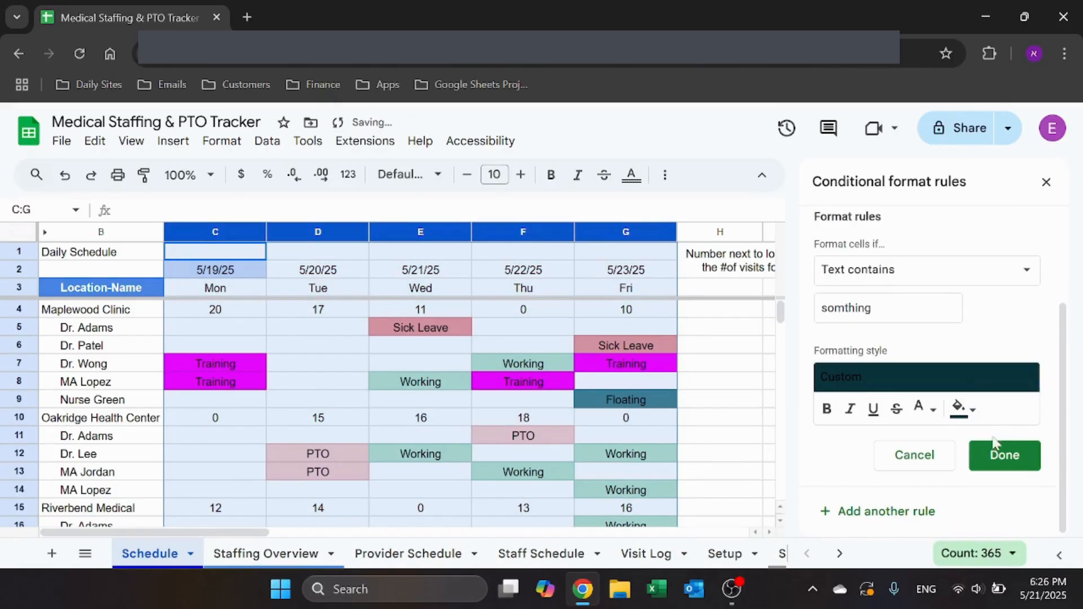
pyautogui.click(1004, 454)
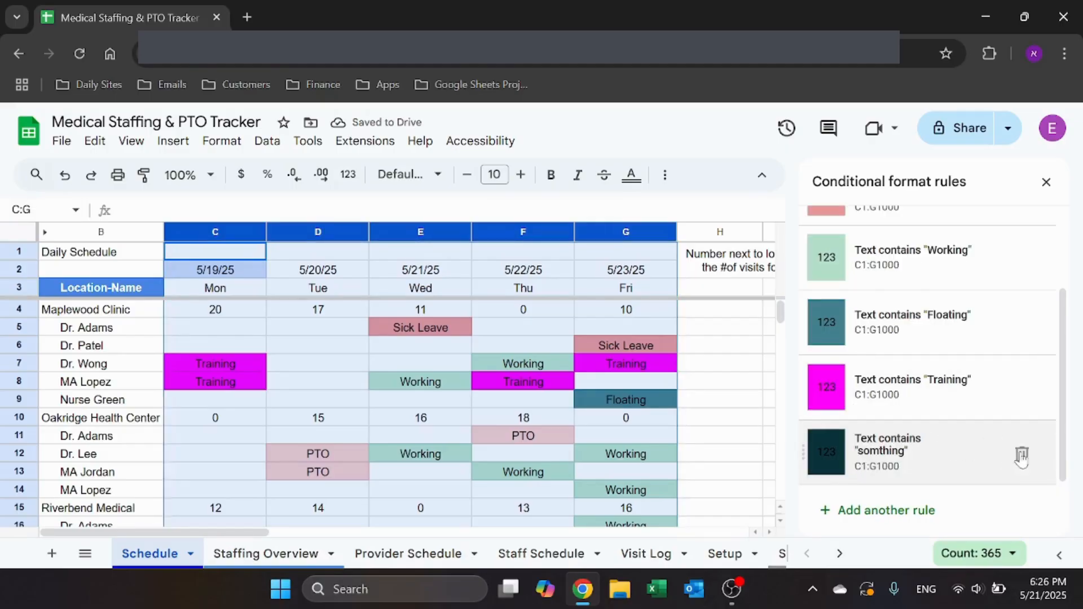
# Step: Delete the "somthing" conditional format rule and close the rules list
pyautogui.click(1022, 454)
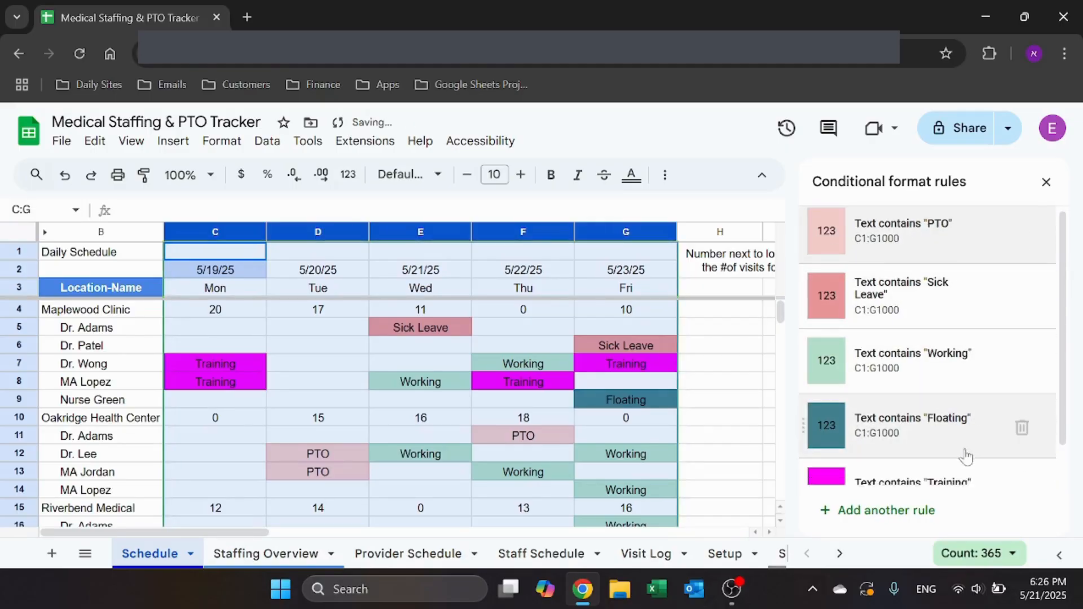
pyautogui.scroll(-2, 962, 451)
pyautogui.click(1047, 182)
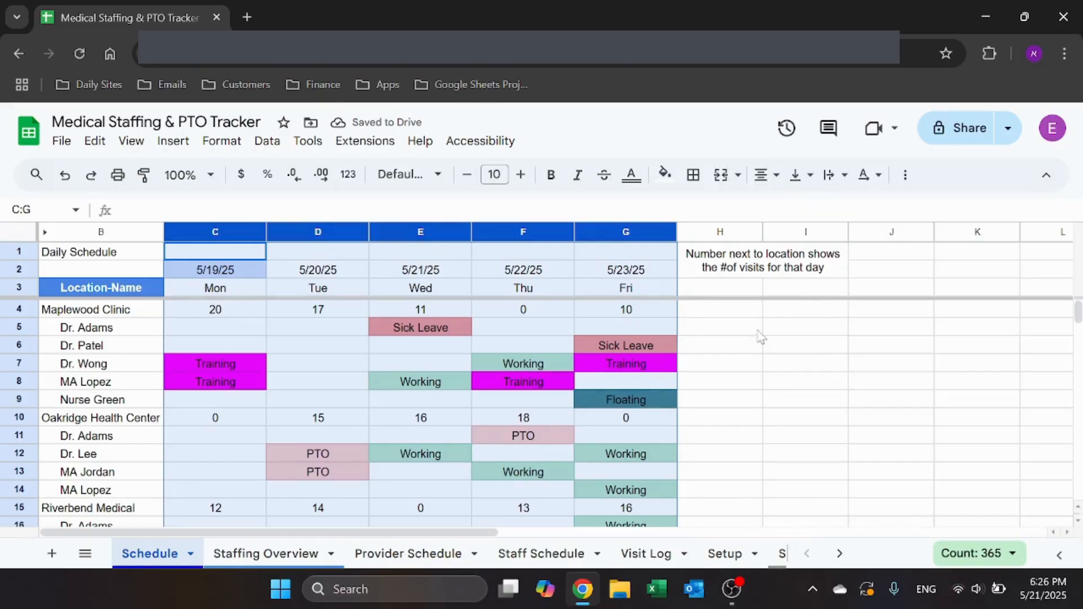
# Step: Review the schedule and Maplewood Clinic's daily visit counts in C4:G4
pyautogui.click(720, 327)
pyautogui.scroll(-2, 485, 368)
pyautogui.scroll(2, 486, 376)
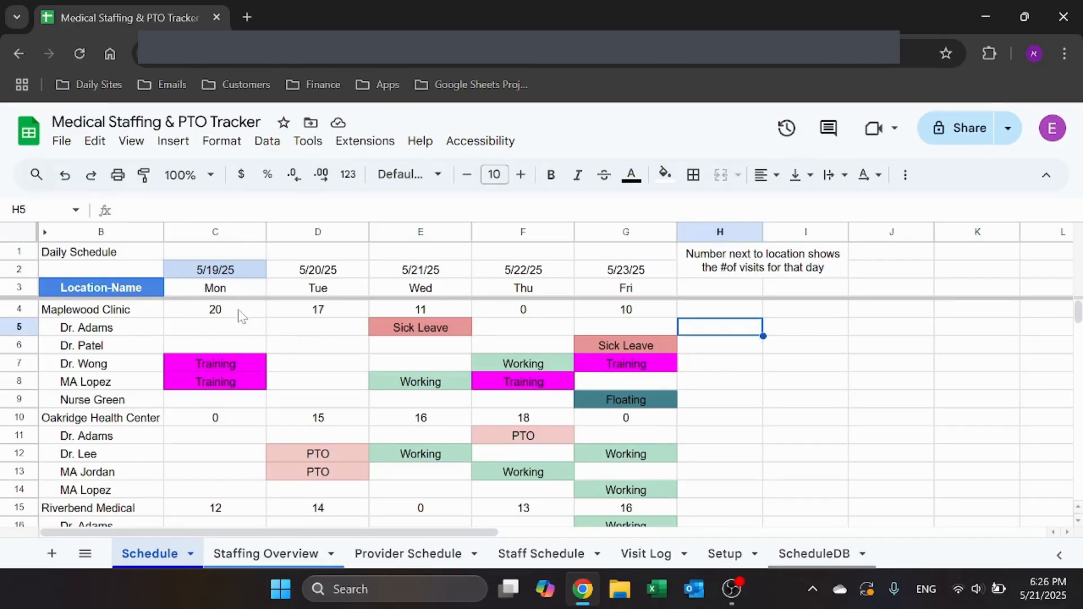
pyautogui.moveTo(241, 316); pyautogui.dragTo(618, 315)
pyautogui.click(739, 315)
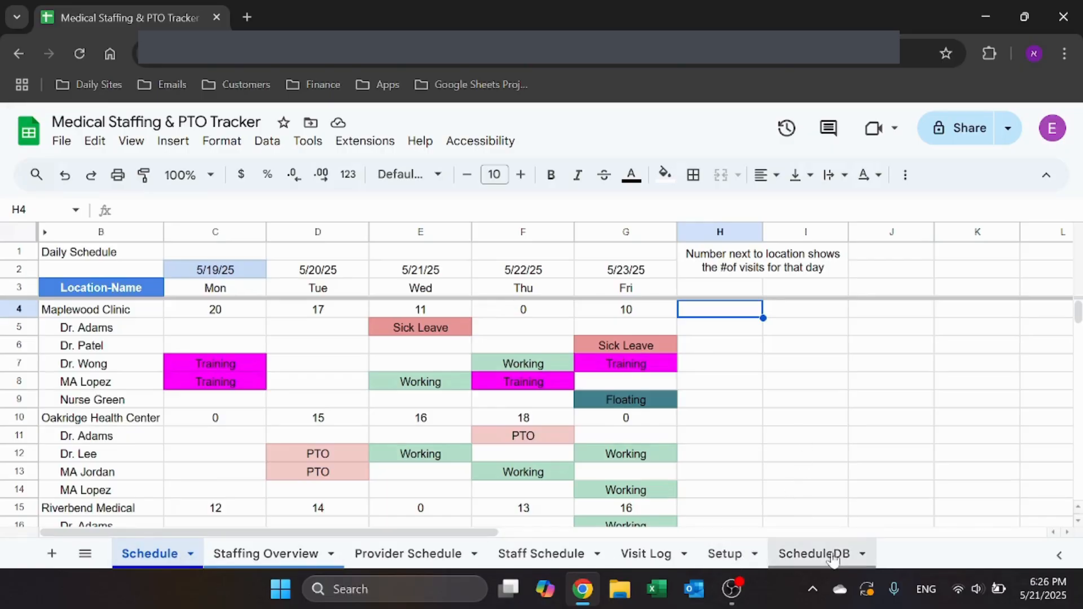
# Step: Examine the VSTACK and FILTER formula in ScheduleDB cell B3 that combines the Provider Schedule and Staff Schedule
pyautogui.click(813, 556)
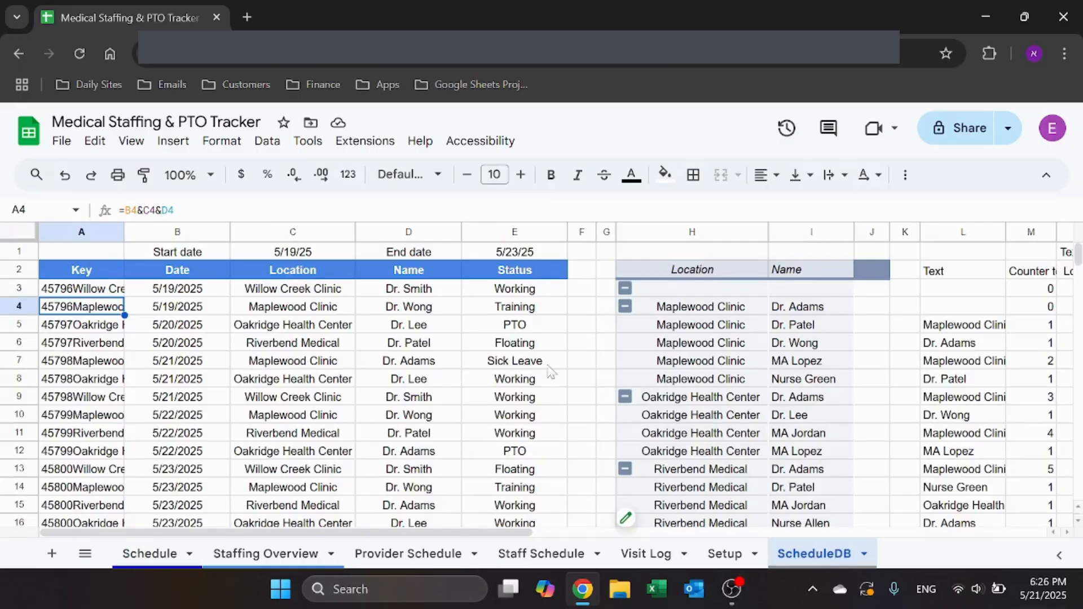
pyautogui.click(198, 291)
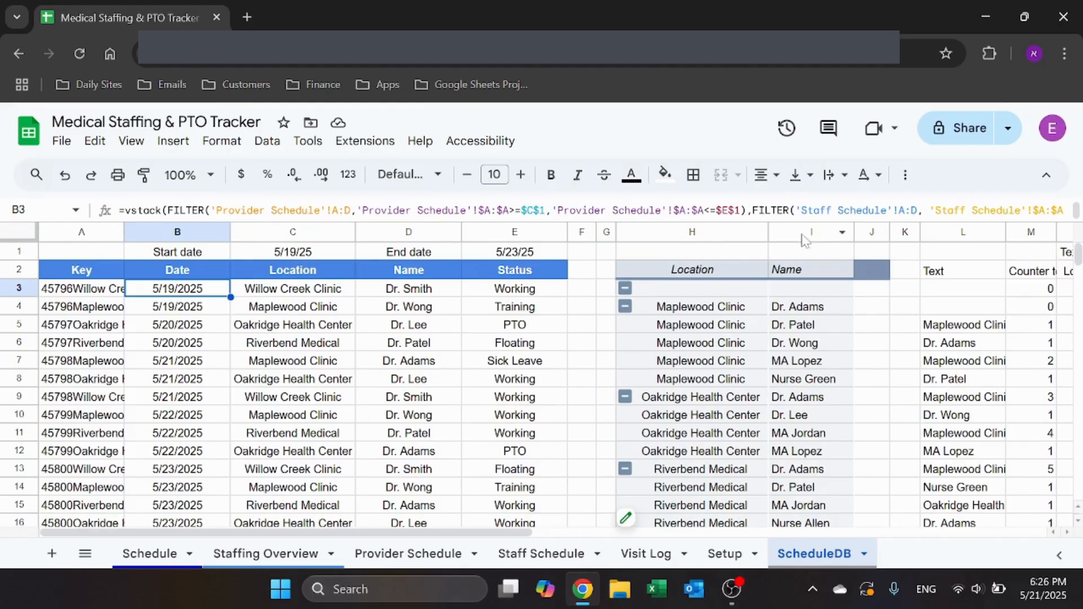
pyautogui.click(710, 210)
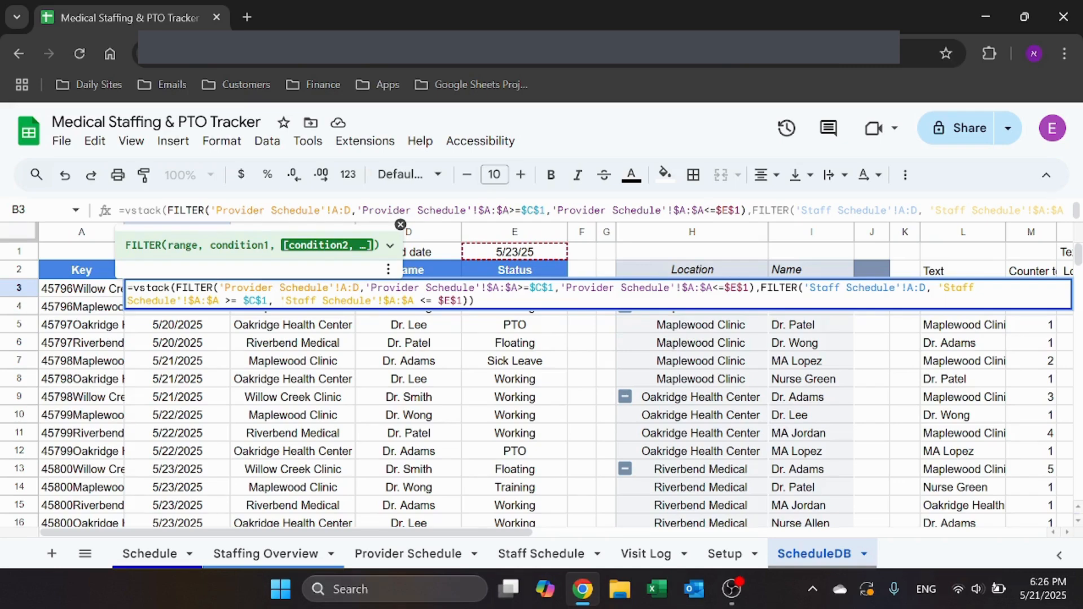
# Step: Inspect the start and end date references in ScheduleDB cells C1 and E1, tracing the start date to Schedule cell C2
pyautogui.click(337, 254)
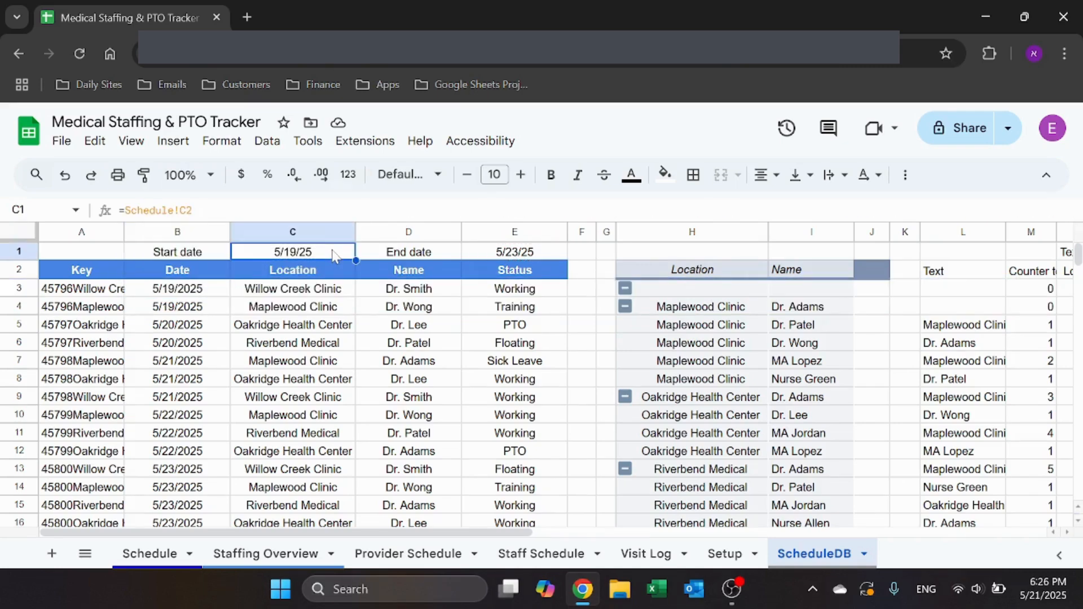
pyautogui.click(524, 254)
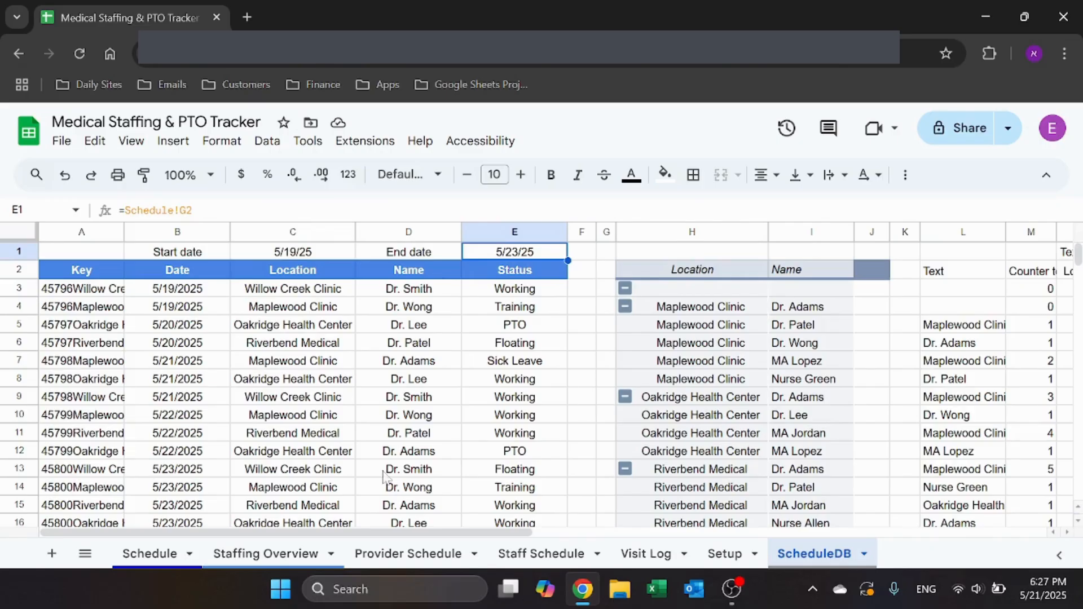
pyautogui.click(164, 553)
pyautogui.click(246, 276)
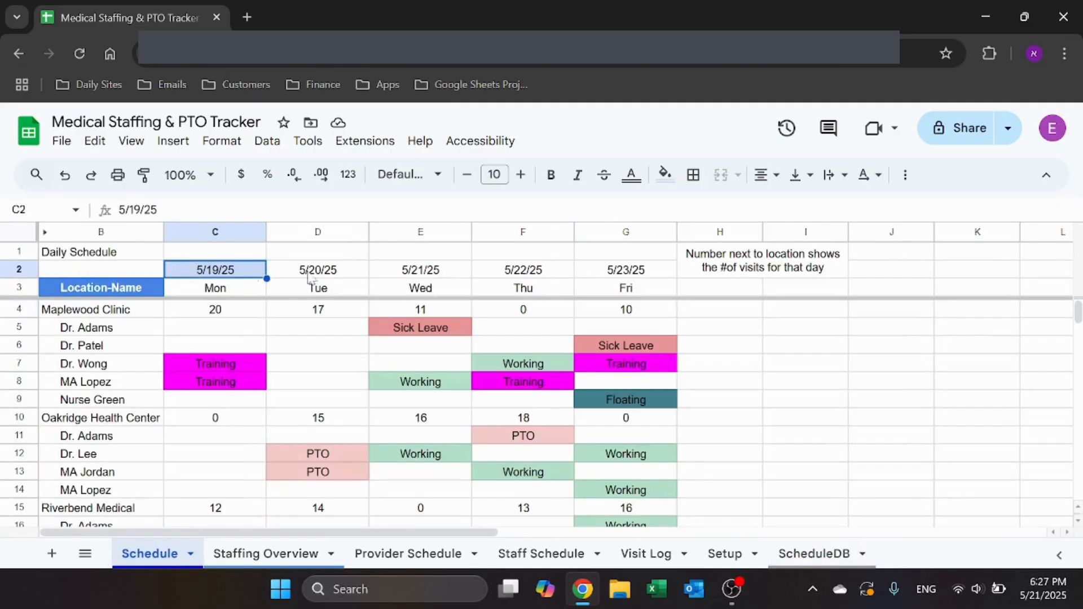
# Step: Check the end date in Schedule cell G2 against the start date in C2, and revisit the filtered-list formula in ScheduleDB cell B3
pyautogui.click(650, 275)
pyautogui.click(237, 275)
pyautogui.click(814, 553)
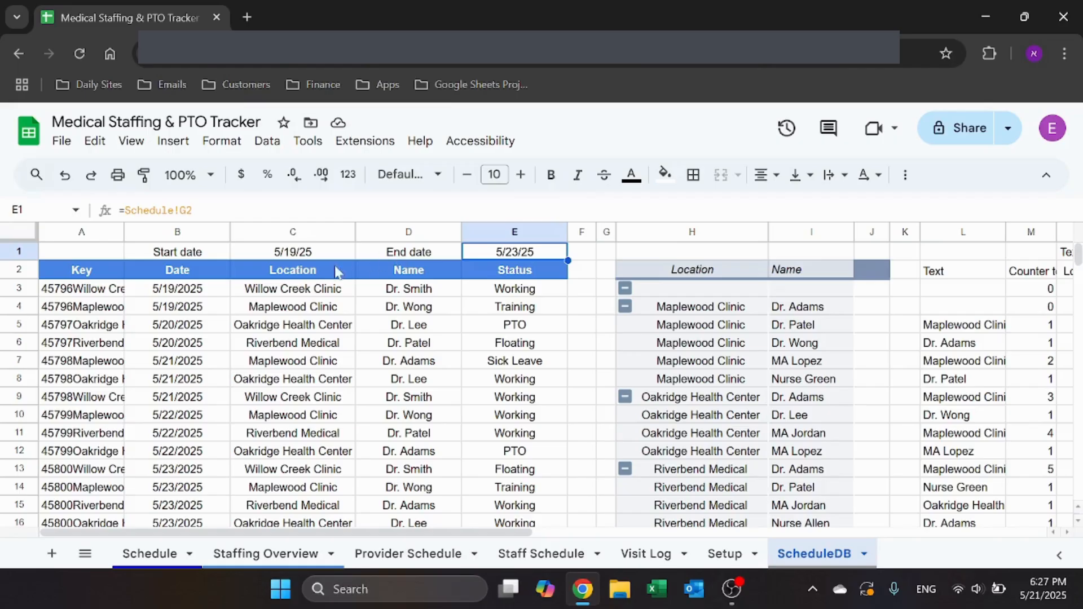
pyautogui.click(172, 291)
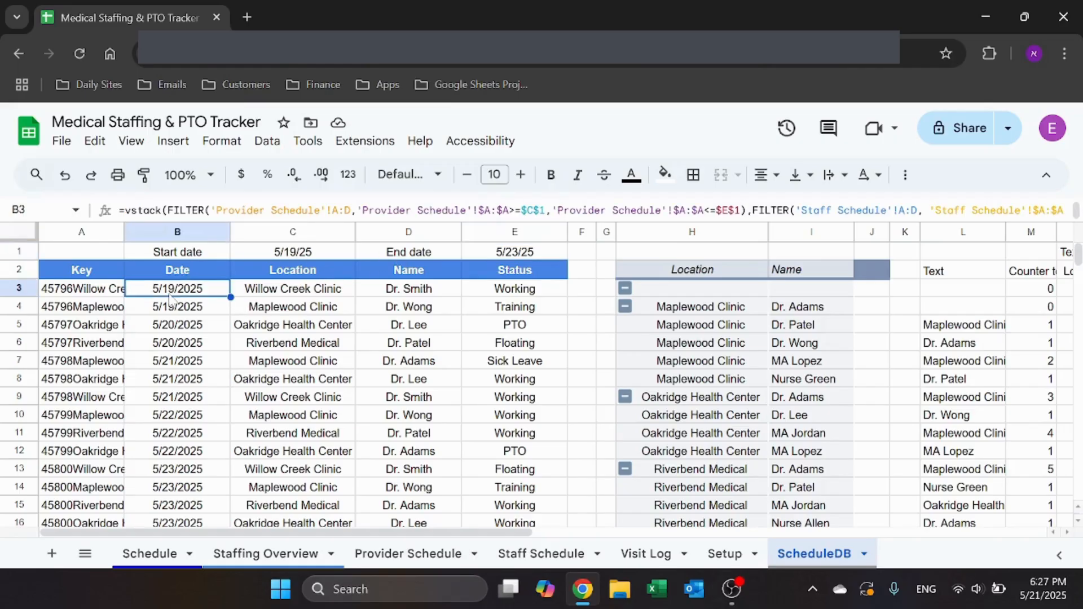
# Step: Examine the key formula =B3&C3&D3 in ScheduleDB cell A3 and check how far down column A it is filled
pyautogui.click(102, 290)
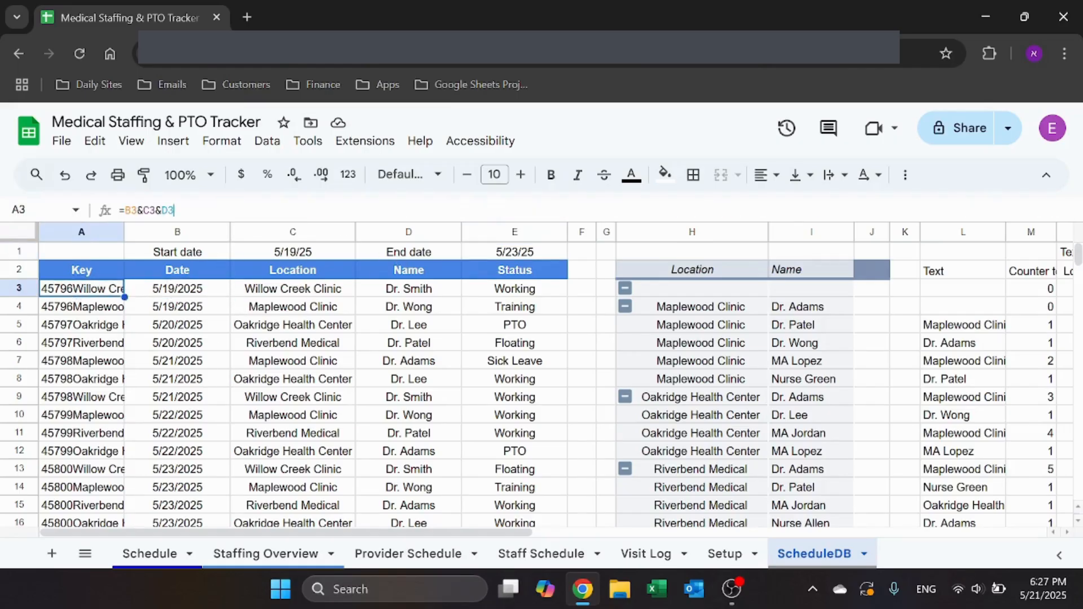
pyautogui.click(185, 211)
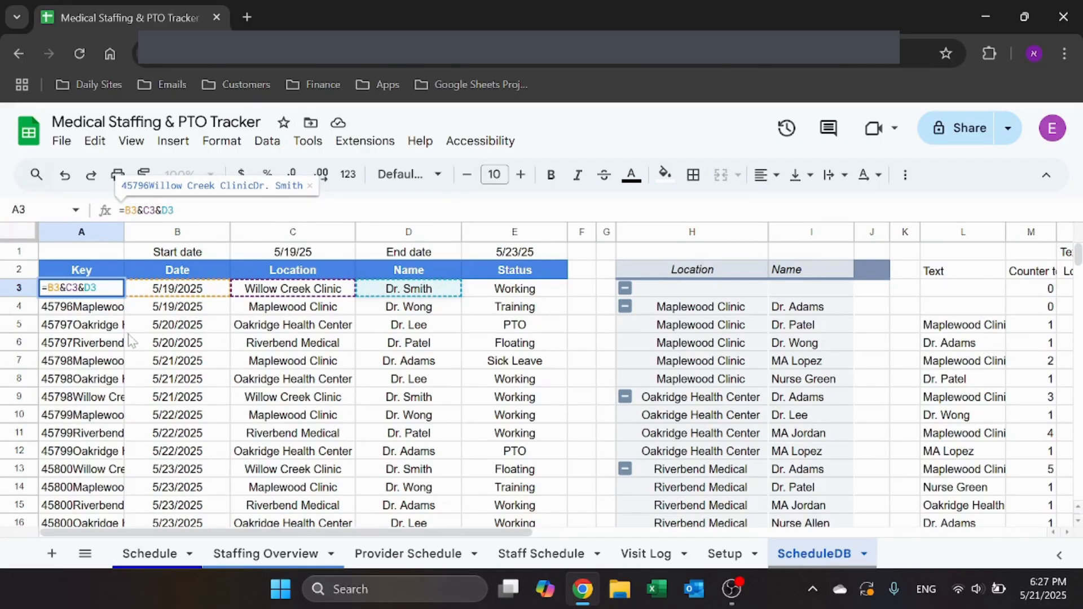
pyautogui.scroll(-9, 130, 339)
pyautogui.click(97, 338)
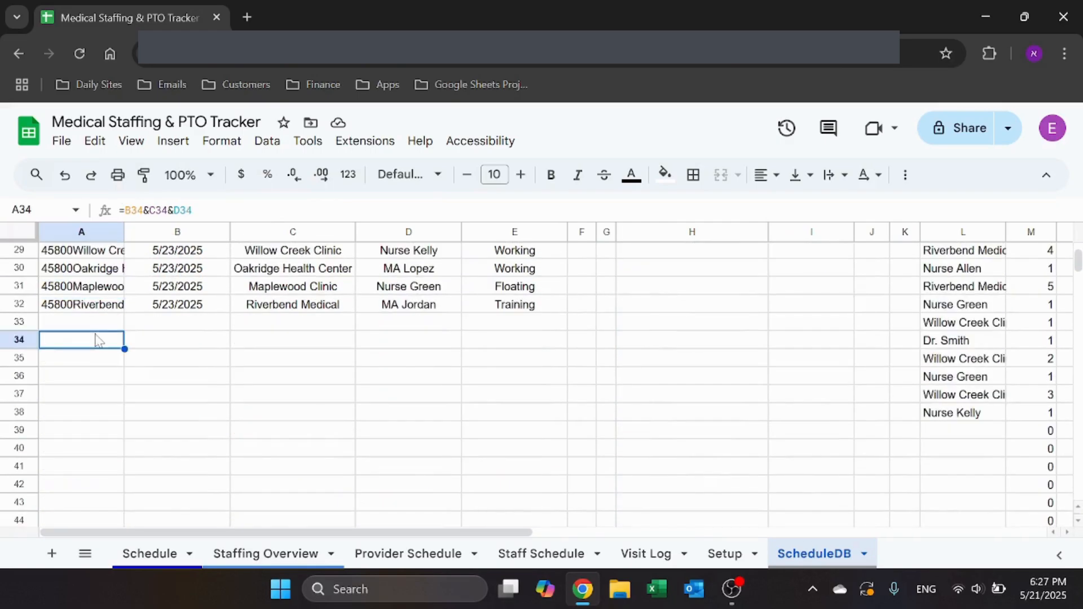
pyautogui.click(86, 454)
pyautogui.scroll(-12, 210, 433)
pyautogui.click(63, 424)
pyautogui.scroll(-1, 63, 425)
pyautogui.scroll(1, 56, 347)
pyautogui.click(68, 343)
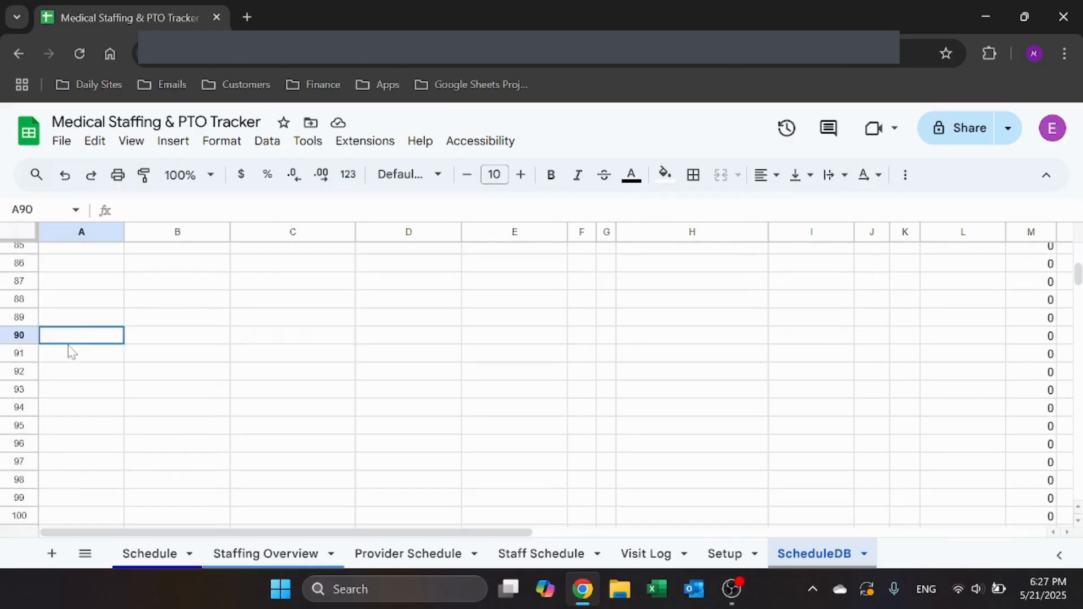
pyautogui.scroll(5, 87, 333)
pyautogui.click(87, 334)
pyautogui.scroll(20, 87, 333)
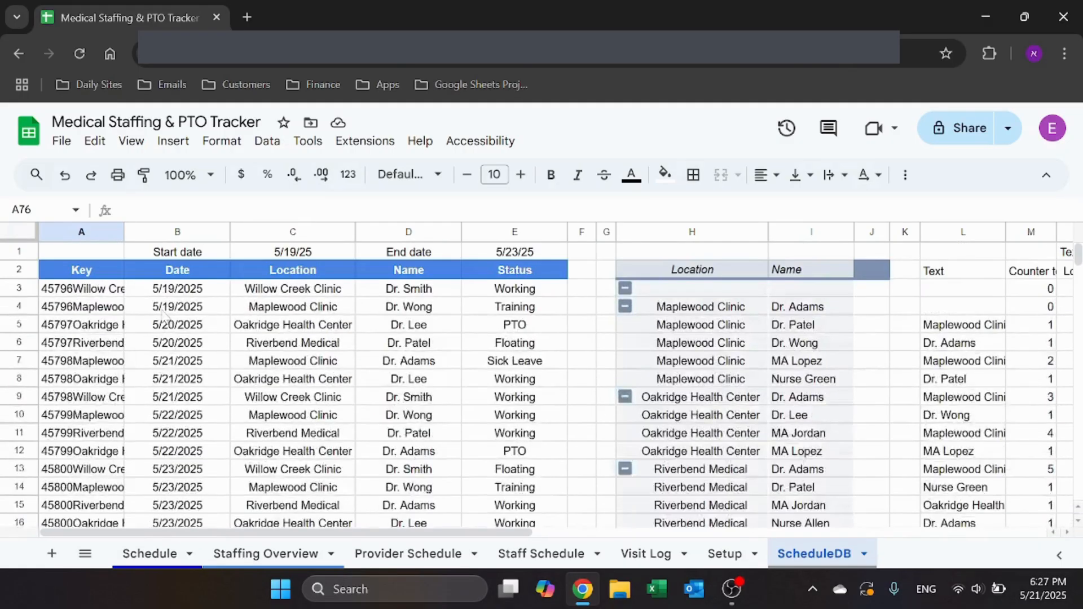
pyautogui.click(93, 310)
pyautogui.scroll(-14, 93, 416)
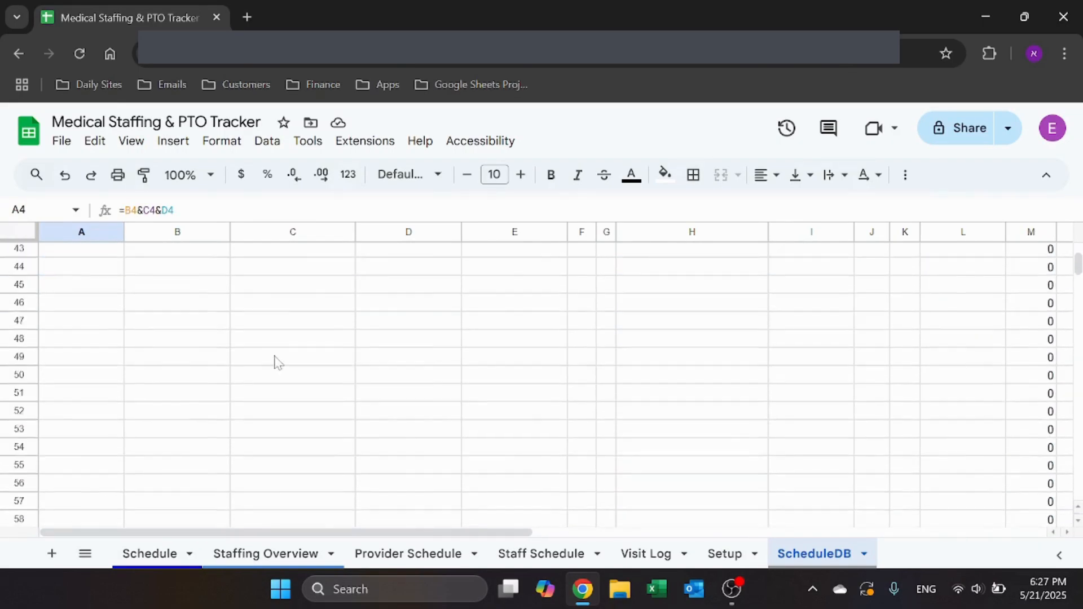
pyautogui.scroll(14, 276, 363)
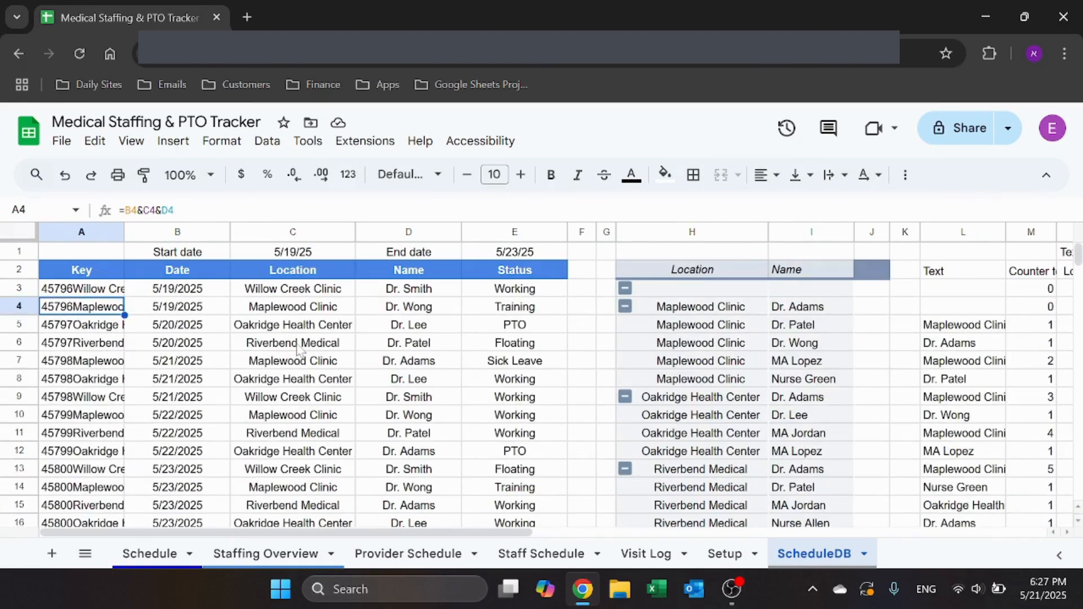
# Step: Freeze the ScheduleDB sheet up to row 2 and check that the headers stay in place
pyautogui.click(31, 268)
pyautogui.click(131, 140)
pyautogui.moveTo(173, 140)
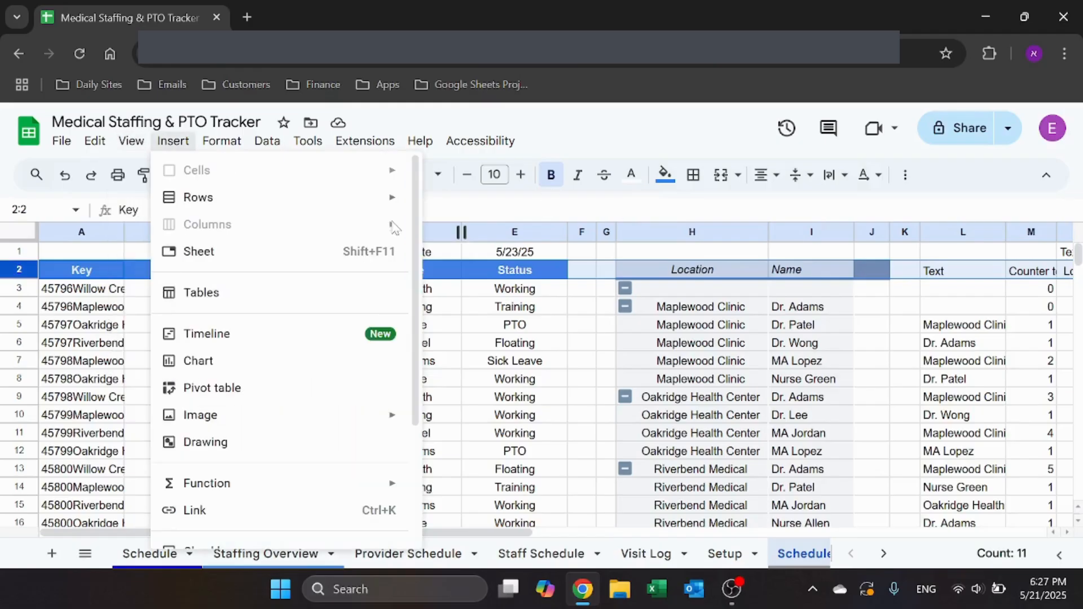
pyautogui.moveTo(131, 140)
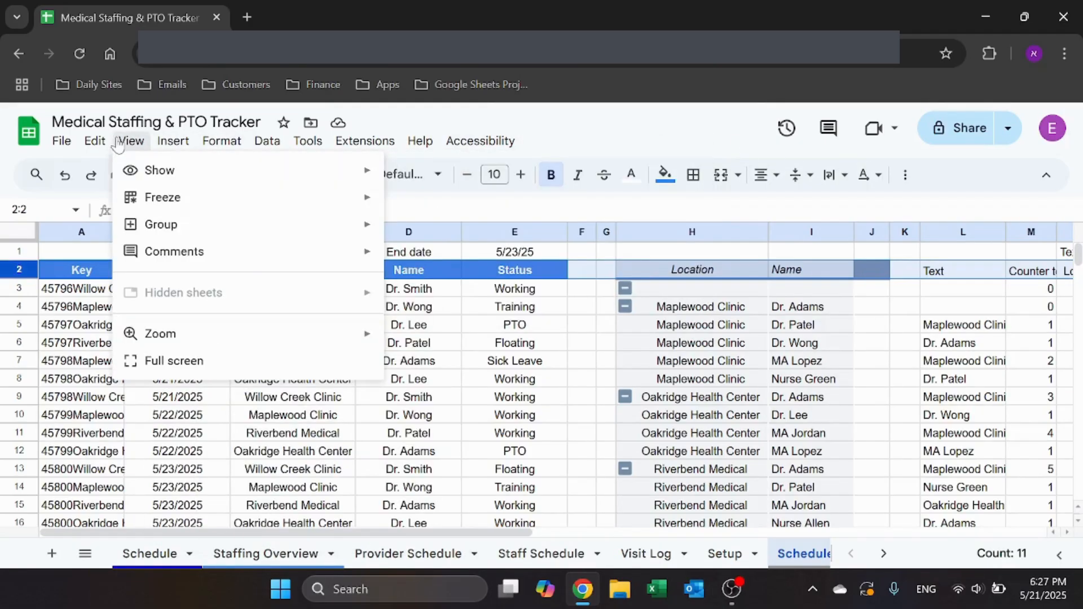
pyautogui.moveTo(175, 197)
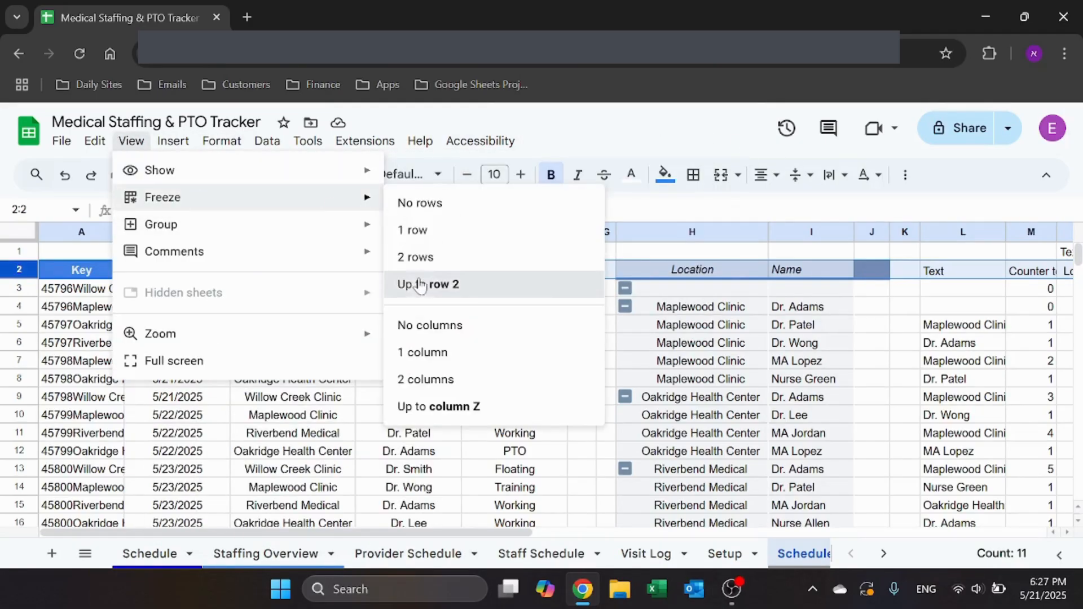
pyautogui.click(415, 282)
pyautogui.click(409, 327)
pyautogui.scroll(-3, 698, 351)
pyautogui.scroll(3, 698, 351)
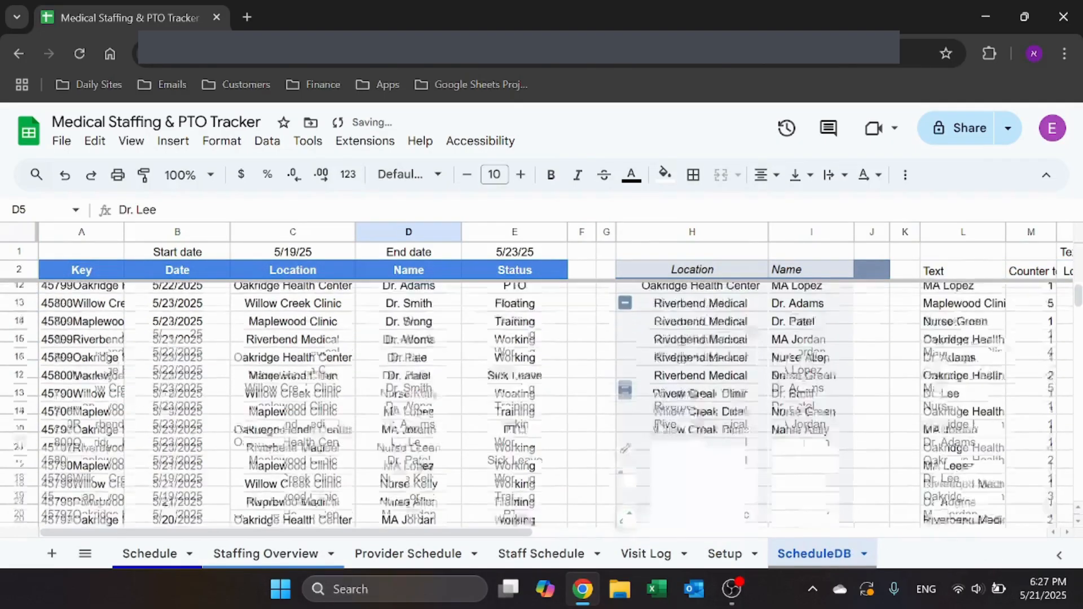
# Step: Select the ScheduleDB range A2:E9 and locate the Pivot table command without creating a new table
pyautogui.click(726, 329)
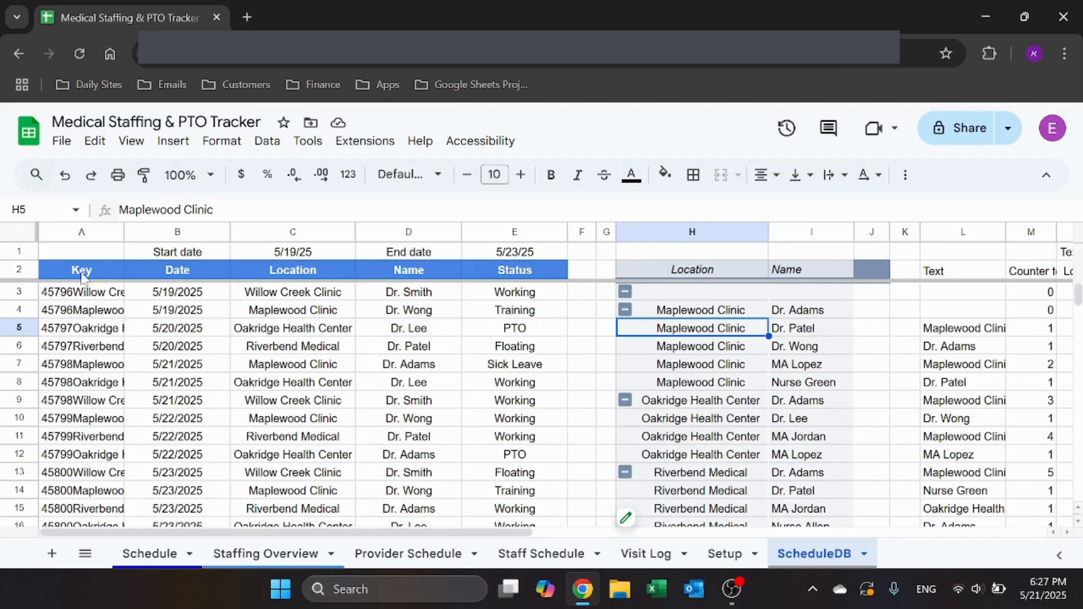
pyautogui.moveTo(84, 276); pyautogui.dragTo(483, 403)
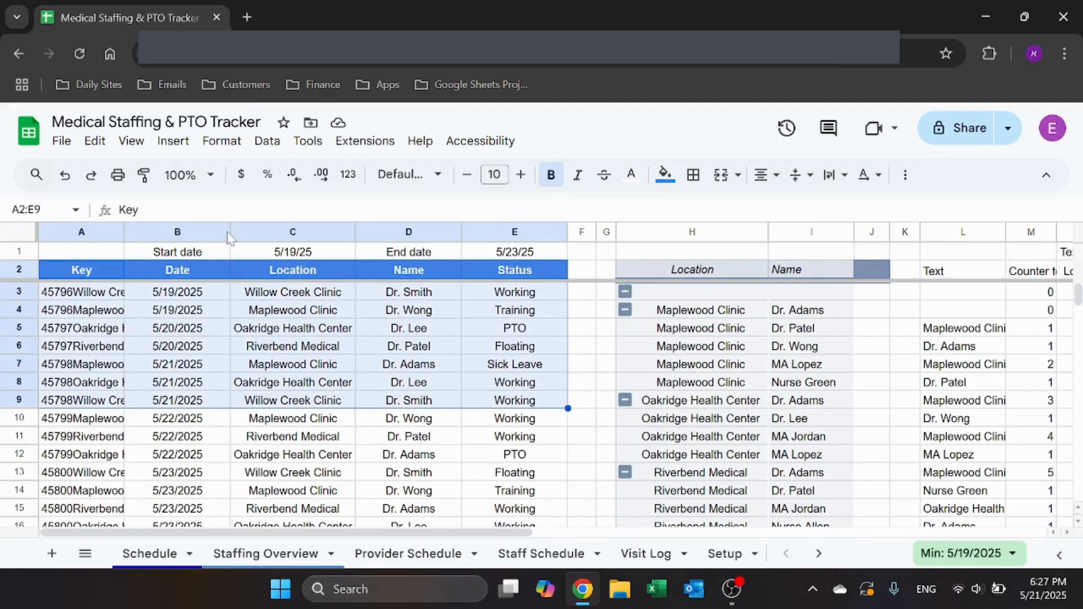
pyautogui.click(175, 142)
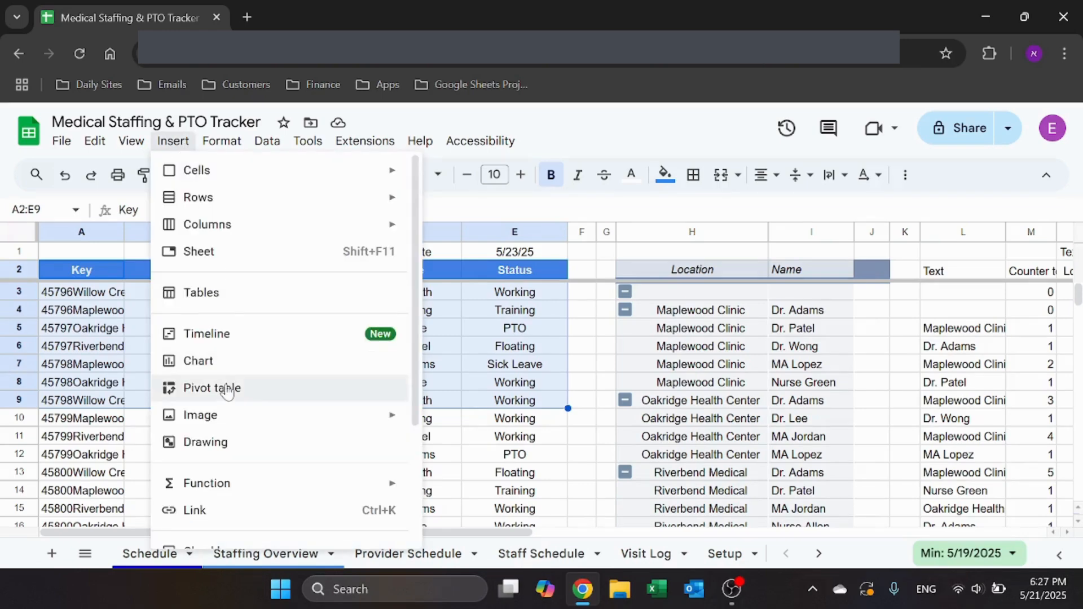
pyautogui.click(590, 333)
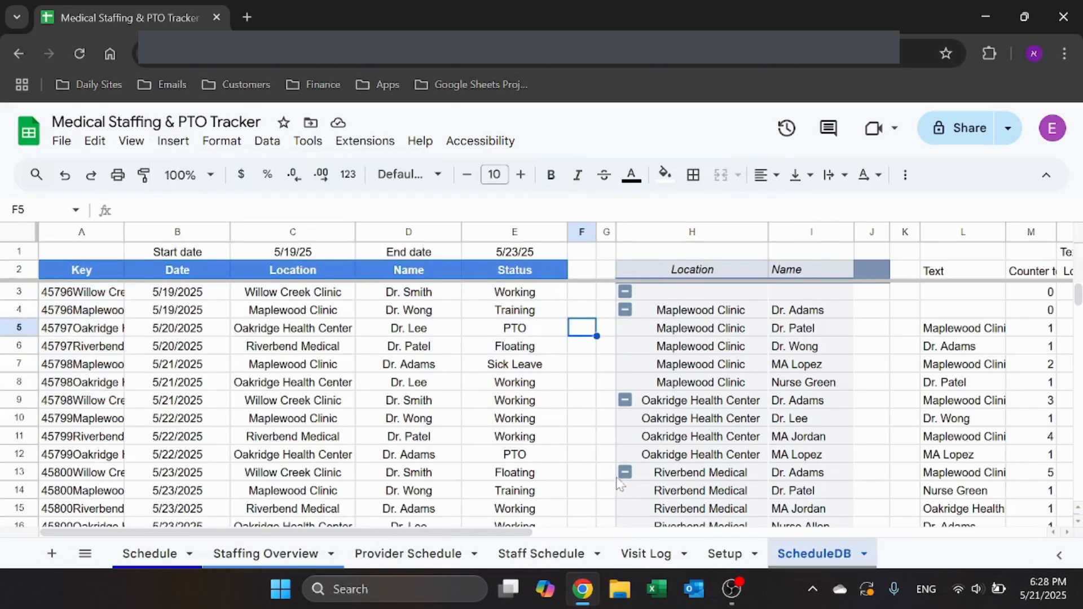
# Step: Open the existing pivot table for editing and review its source range and the Location and Name row settings
pyautogui.click(685, 353)
pyautogui.click(649, 514)
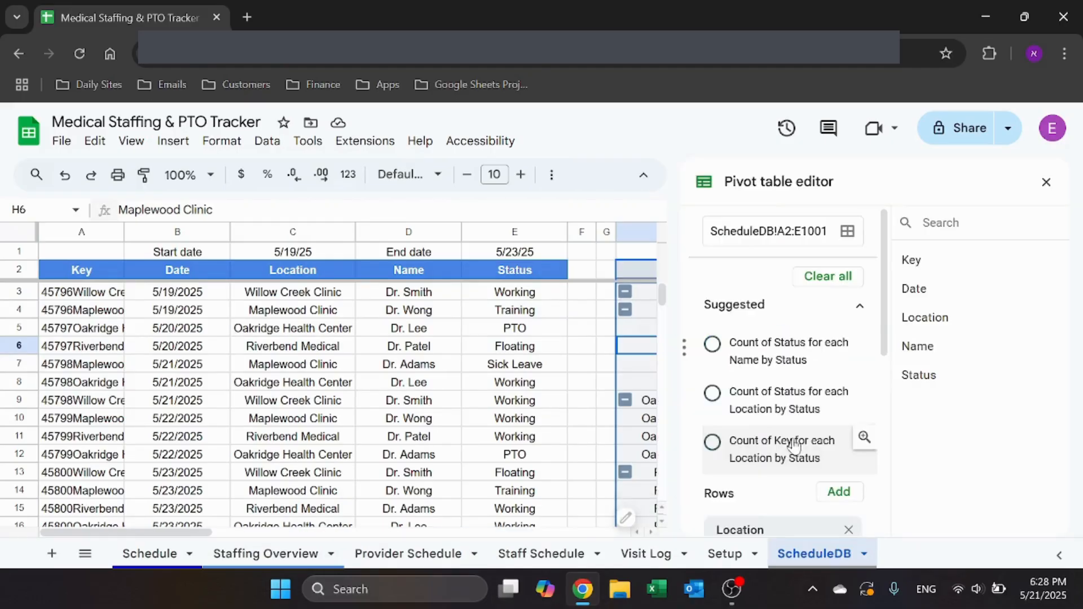
pyautogui.scroll(-4, 837, 390)
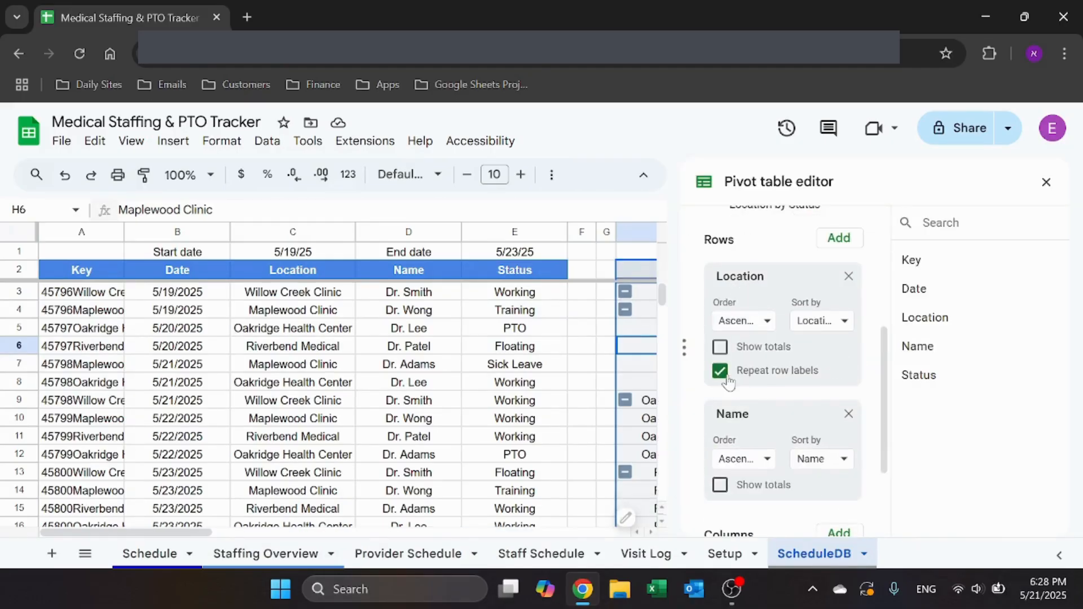
pyautogui.scroll(-2, 726, 382)
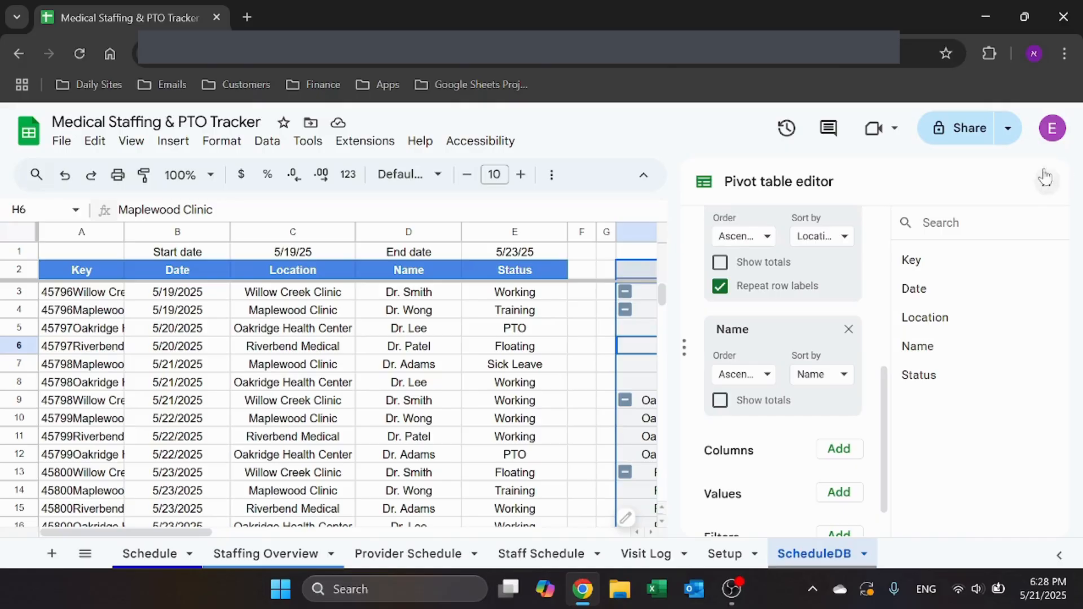
# Step: Try the pivot table without repeated row labels for Location, close its editor, and undo the change
pyautogui.click(720, 286)
pyautogui.click(581, 309)
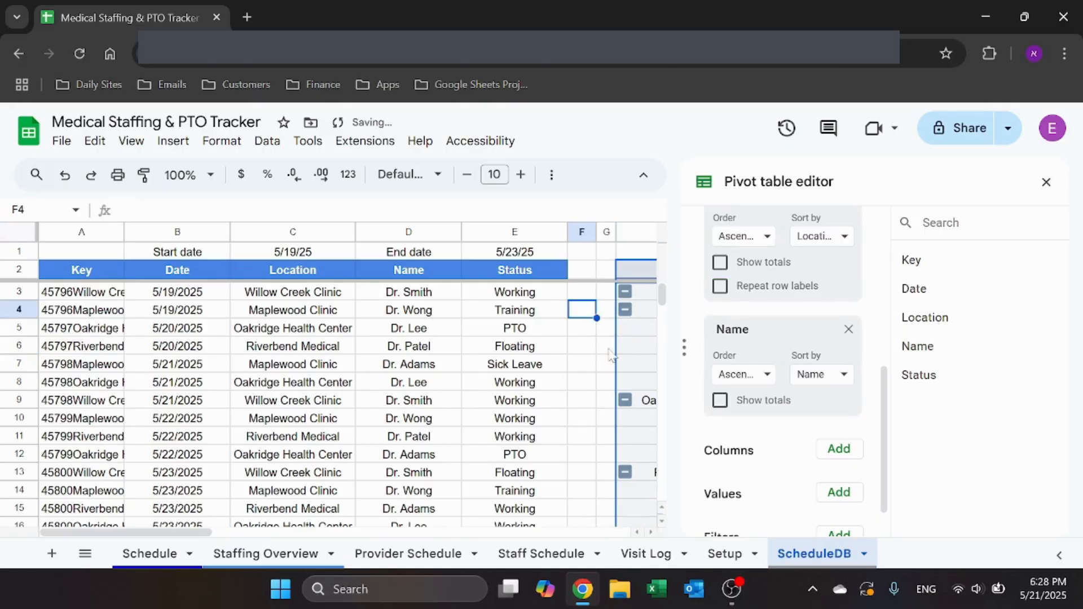
pyautogui.click(1046, 181)
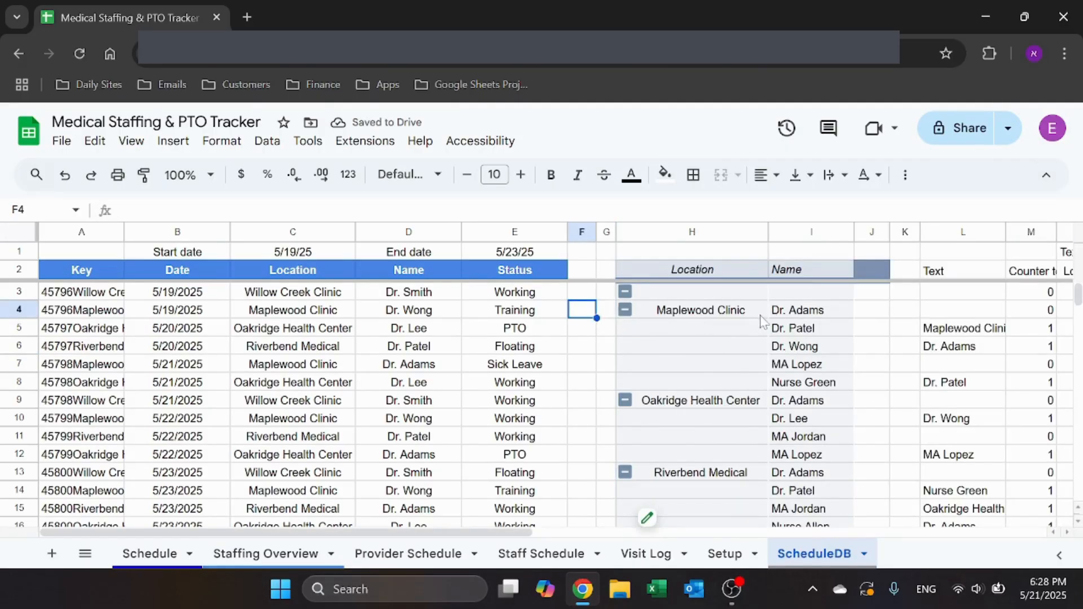
pyautogui.click(735, 347)
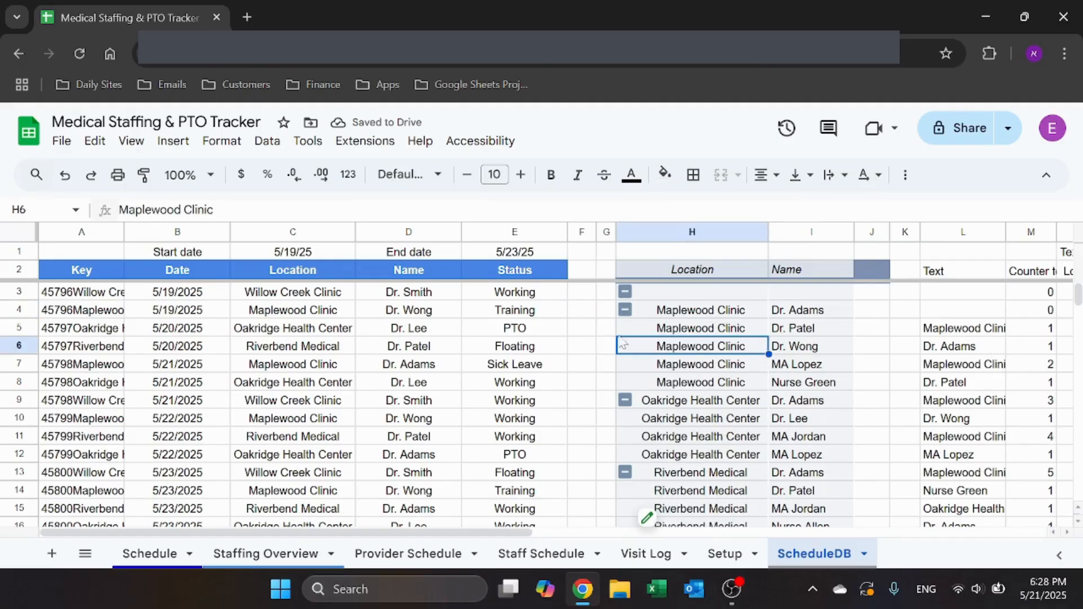
# Step: Review the helper columns L to O beside the pivot table: Text, counter, Location? and Text with Space (Indent)
pyautogui.click(582, 346)
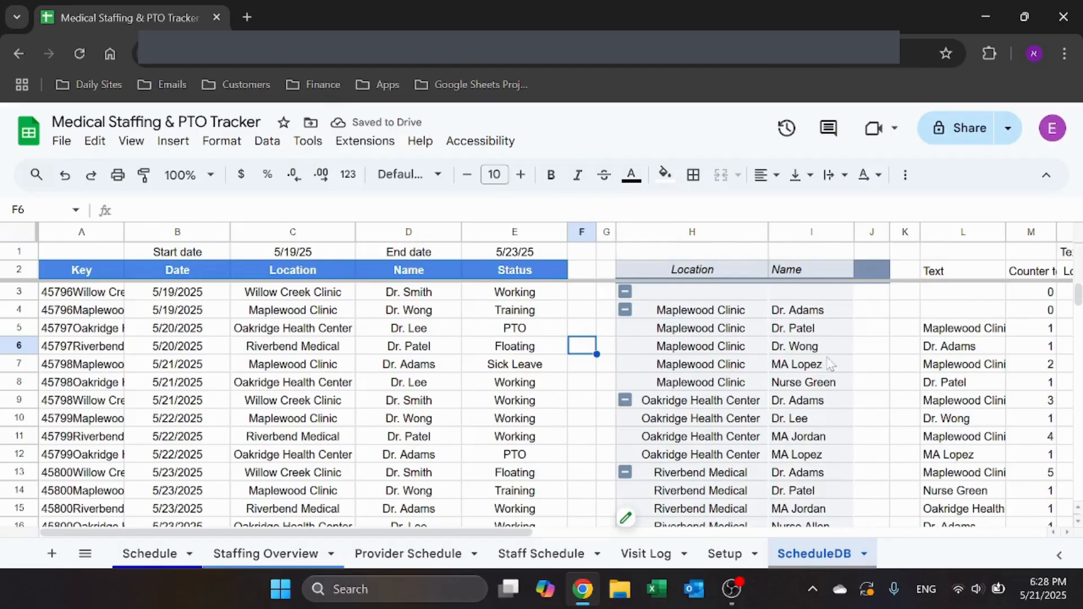
pyautogui.press('Right')
pyautogui.press('Right')
pyautogui.press('Right')
pyautogui.press('Right')
pyautogui.press('Right')
pyautogui.press('Right')
pyautogui.press('Right')
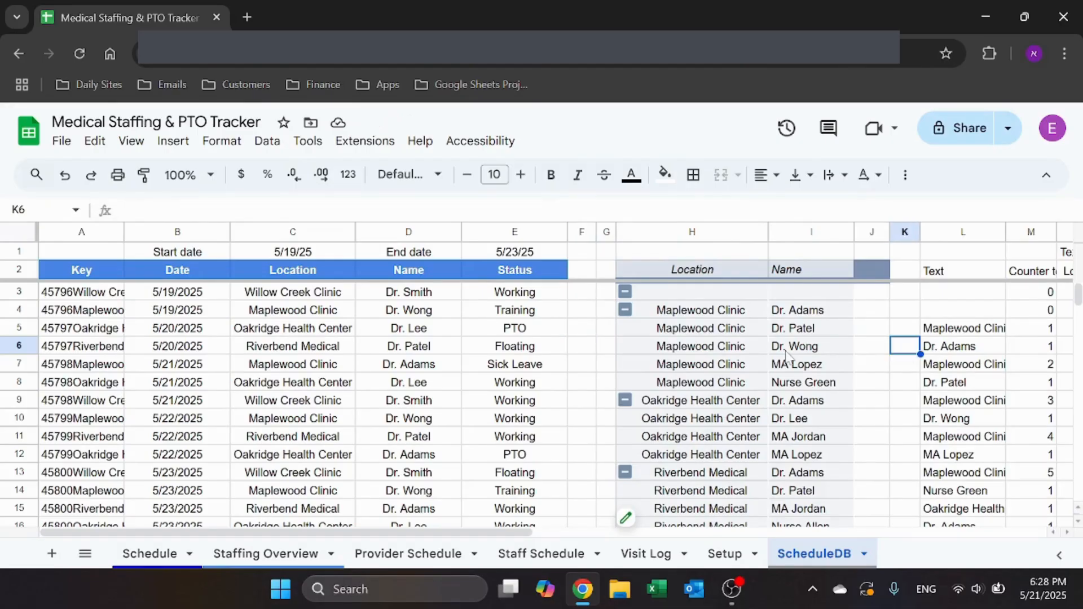
pyautogui.press('Right')
pyautogui.press('Right')
pyautogui.press('Right')
pyautogui.press('Right')
pyautogui.press('Right')
pyautogui.press('Right')
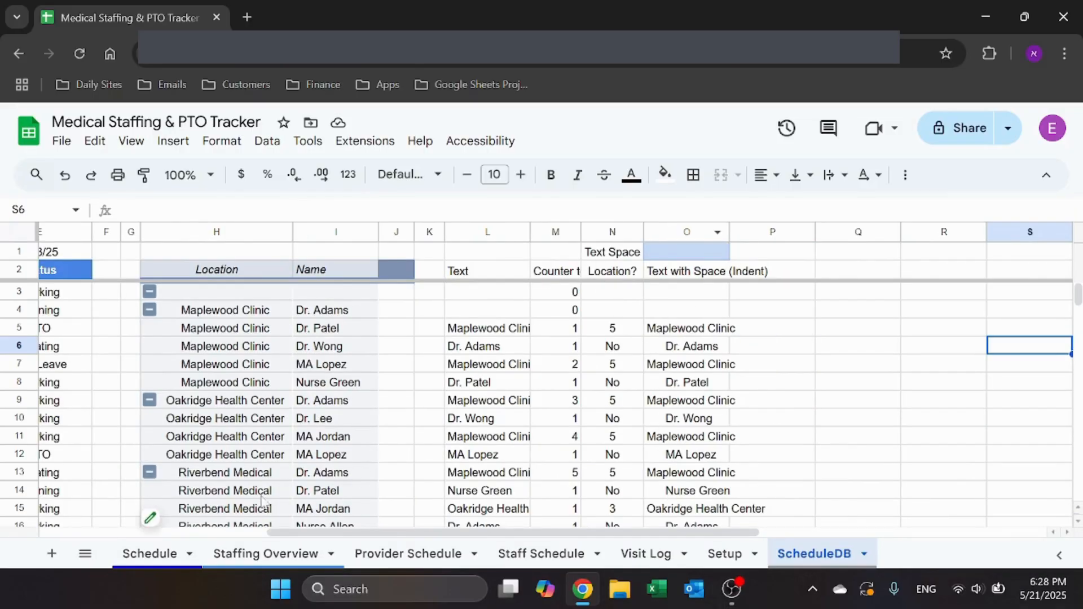
# Step: Inspect the FILTER formula in Schedule cell B4 that draws on ScheduleDB columns O and M, and return to ScheduleDB
pyautogui.click(150, 554)
pyautogui.click(119, 316)
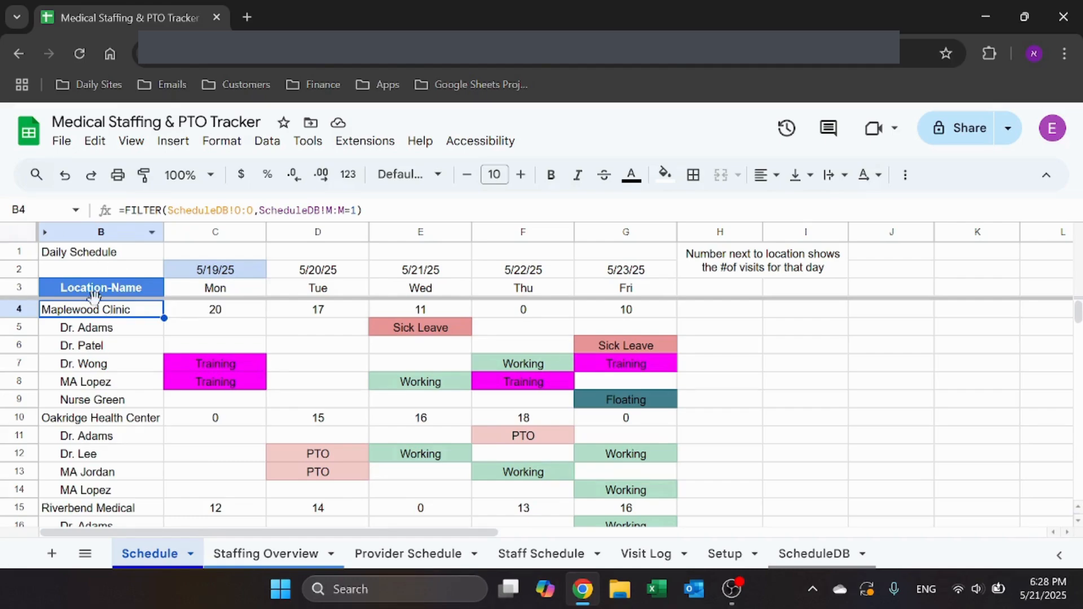
pyautogui.click(812, 553)
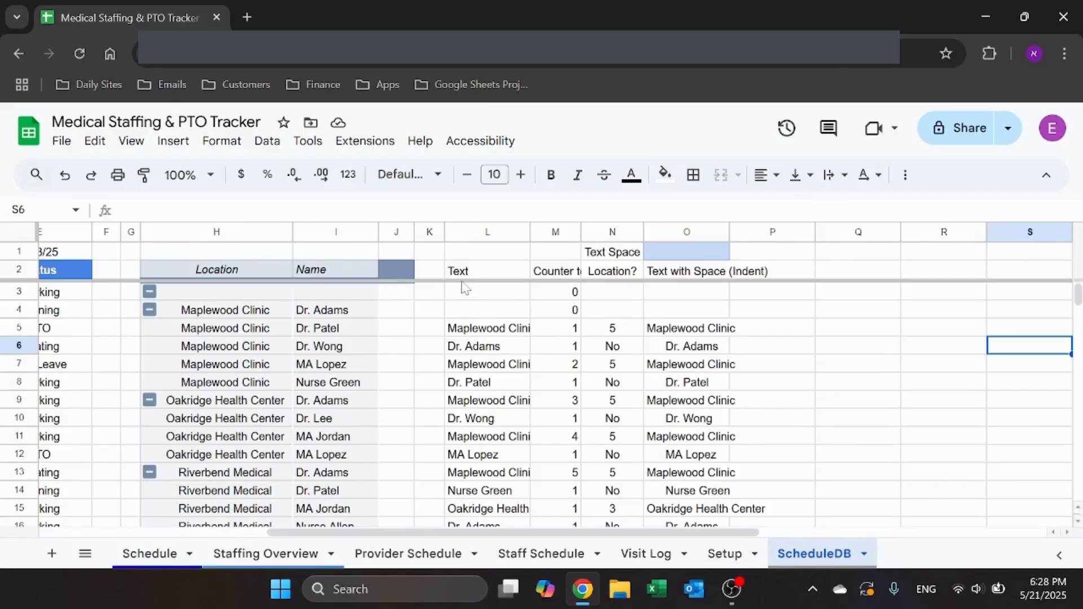
# Step: Examine the =FLATTEN(H3:I) formula in ScheduleDB cell L3 and leave it unedited
pyautogui.click(498, 293)
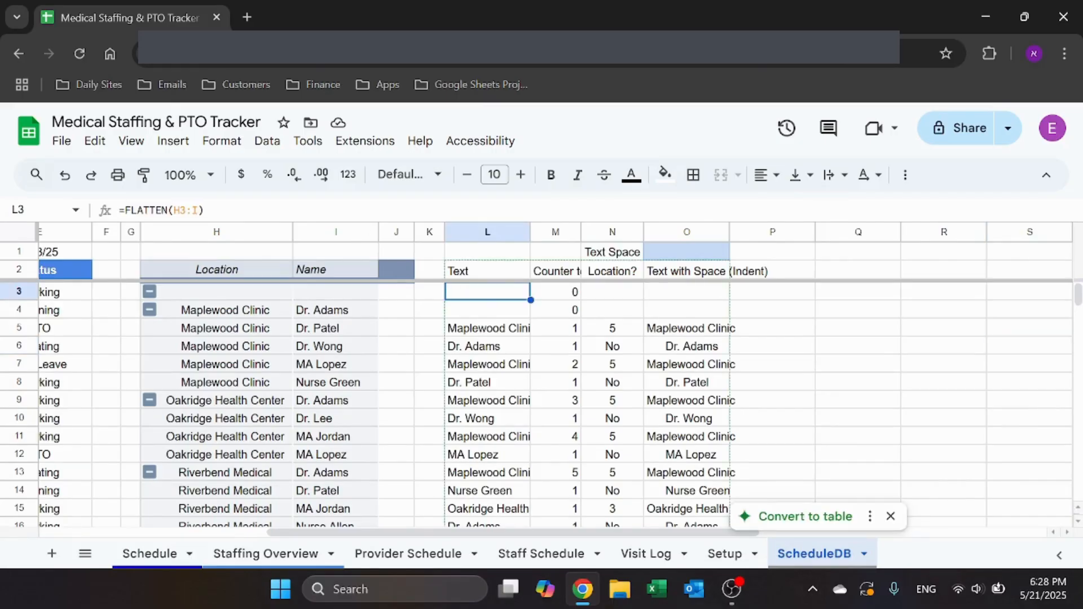
pyautogui.click(204, 210)
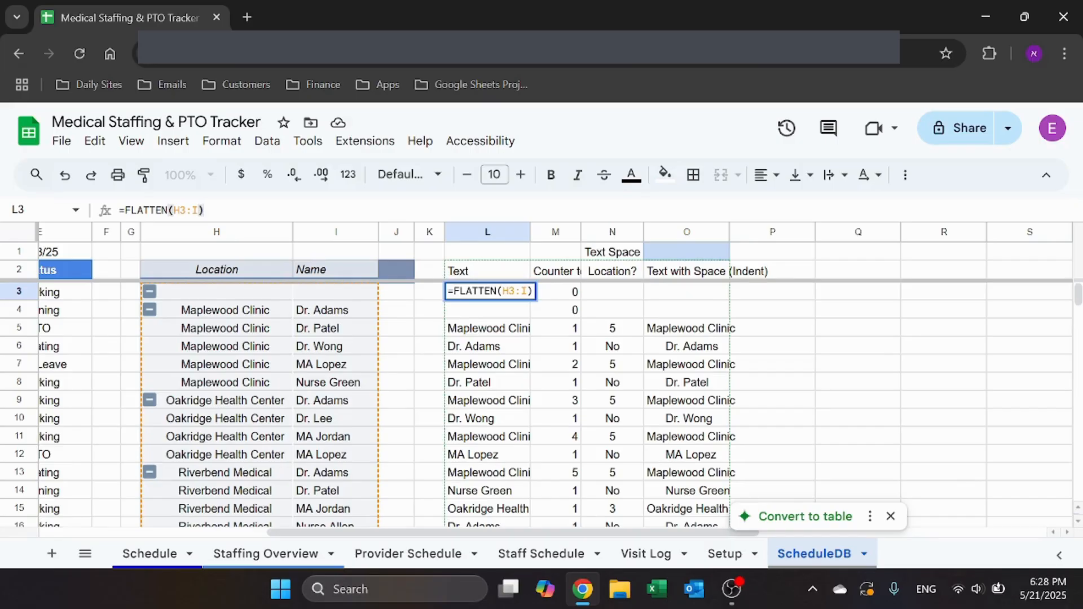
pyautogui.press('Escape')
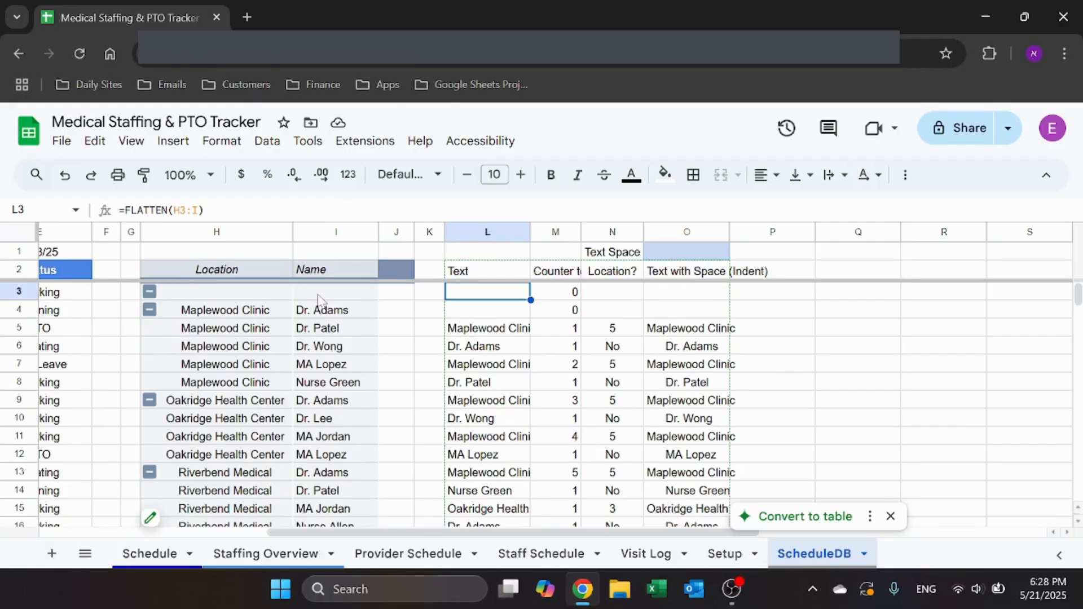
# Step: Trace the pivot table's location and name pairs row by row, starting from cell H4
pyautogui.click(258, 316)
pyautogui.click(316, 314)
pyautogui.click(325, 328)
pyautogui.click(264, 345)
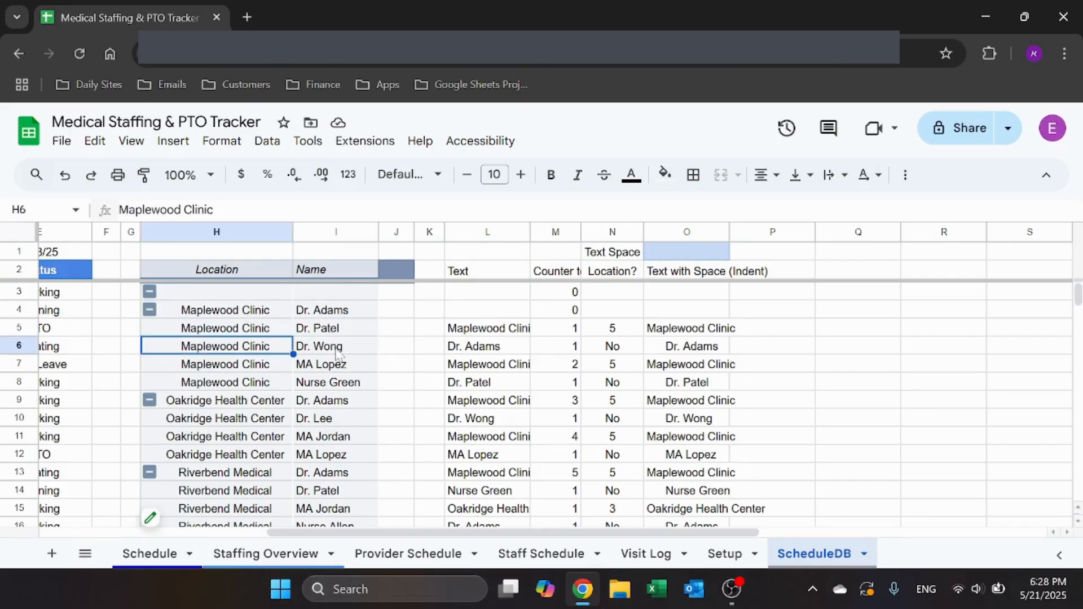
pyautogui.press('Down')
pyautogui.press('Down')
pyautogui.press('Right')
# Step: Follow the alternating location and name entries in the flattened Text column from L5 to L10
pyautogui.click(511, 333)
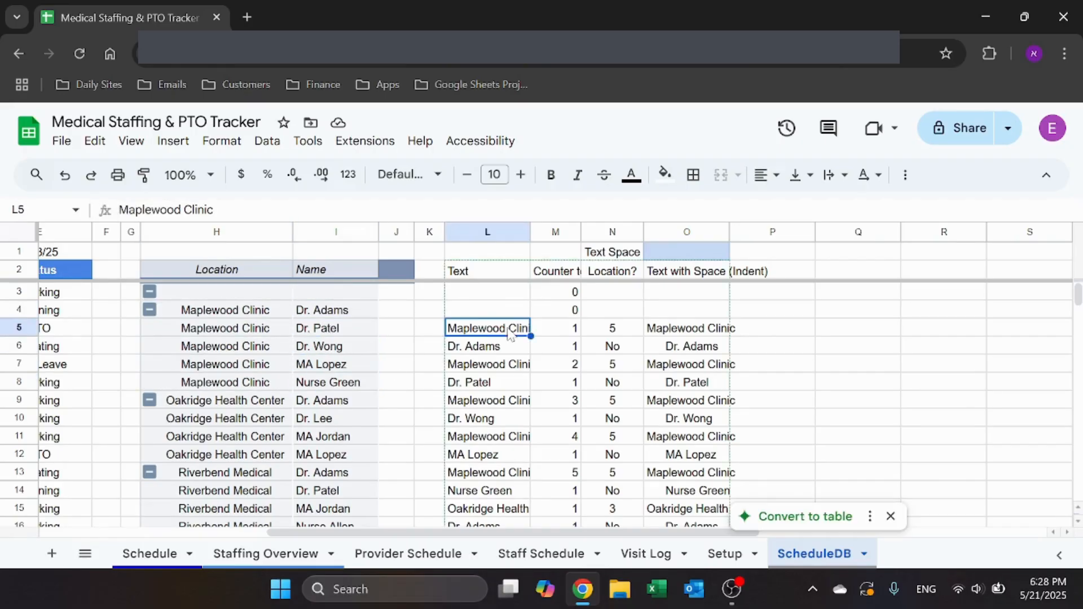
pyautogui.click(499, 348)
pyautogui.click(498, 364)
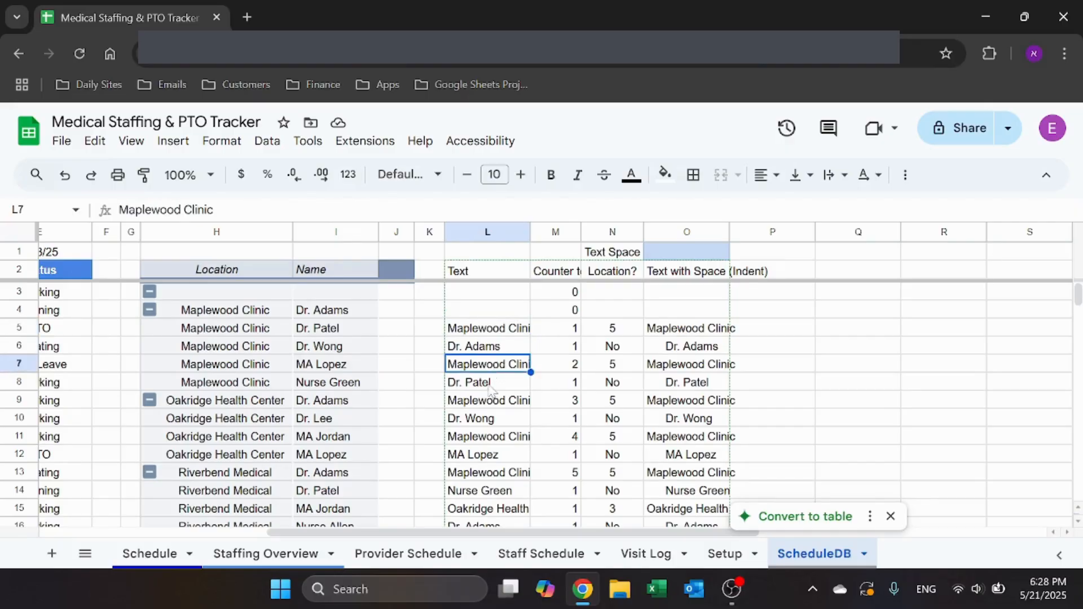
pyautogui.click(494, 382)
pyautogui.click(487, 401)
pyautogui.click(479, 420)
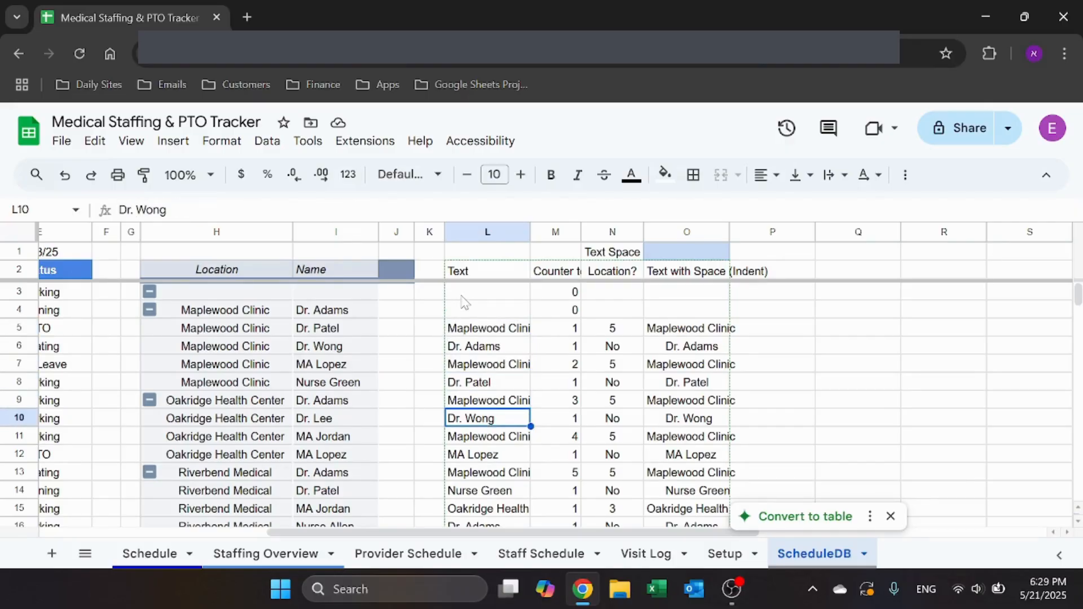
# Step: Fit column M to its full "Counter to remove locations" header, then narrow the column to a moderate width
pyautogui.click(556, 273)
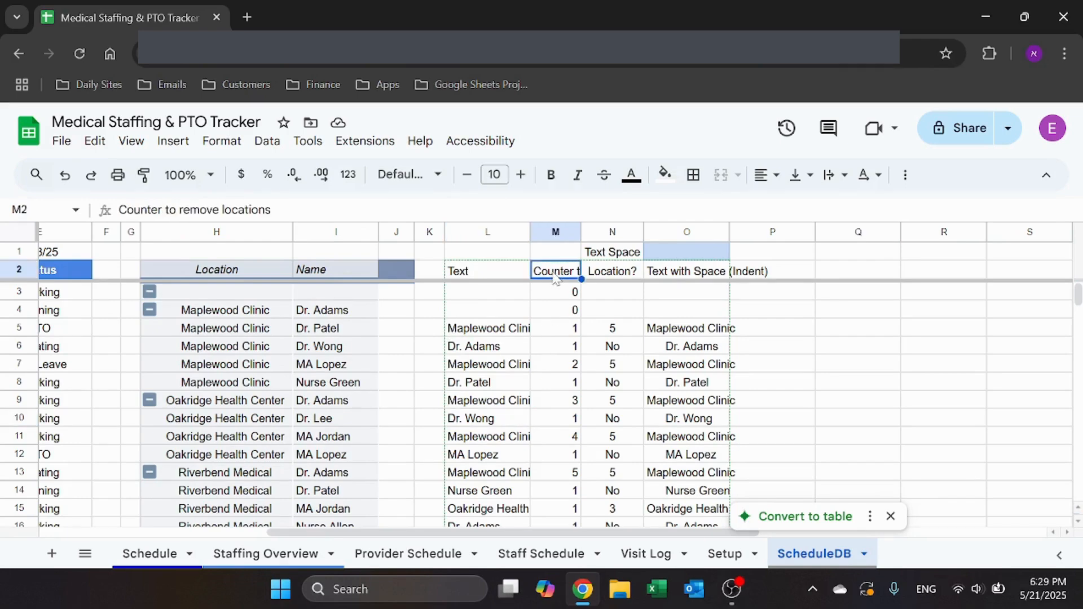
pyautogui.doubleClick(581, 232)
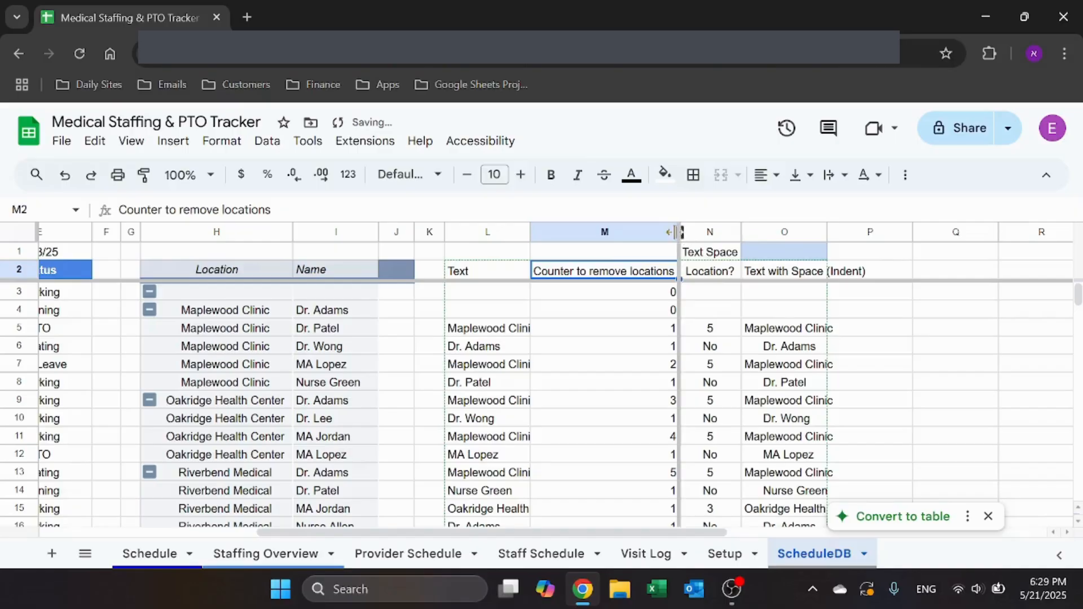
pyautogui.moveTo(677, 231); pyautogui.dragTo(603, 232)
# Step: Compare the repeated location entries in ScheduleDB's Text column with the Location-Name list on the Schedule sheet, and return to ScheduleDB
pyautogui.click(506, 333)
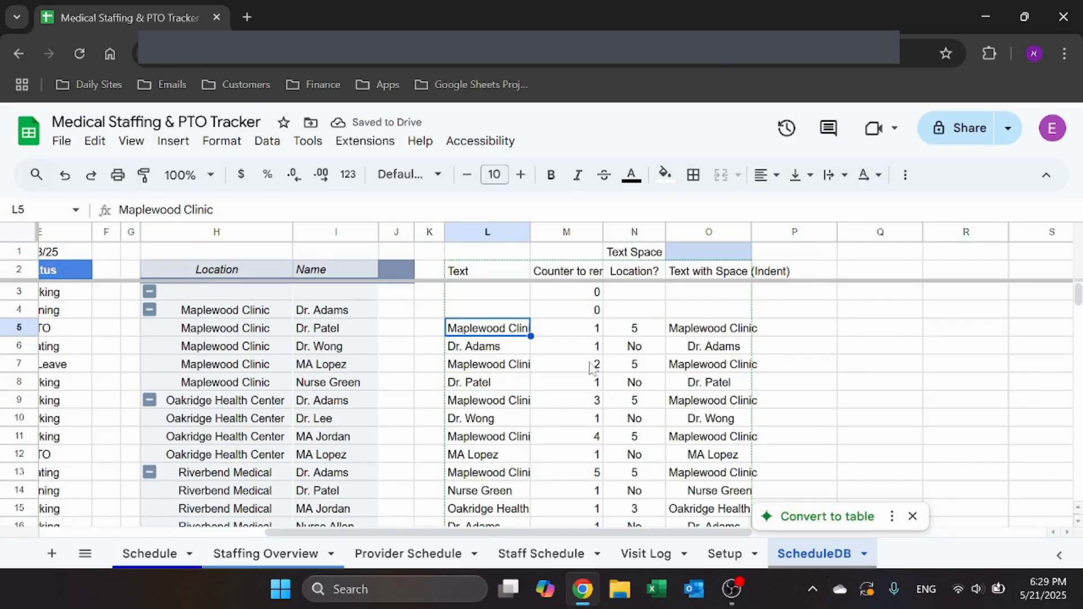
pyautogui.click(152, 559)
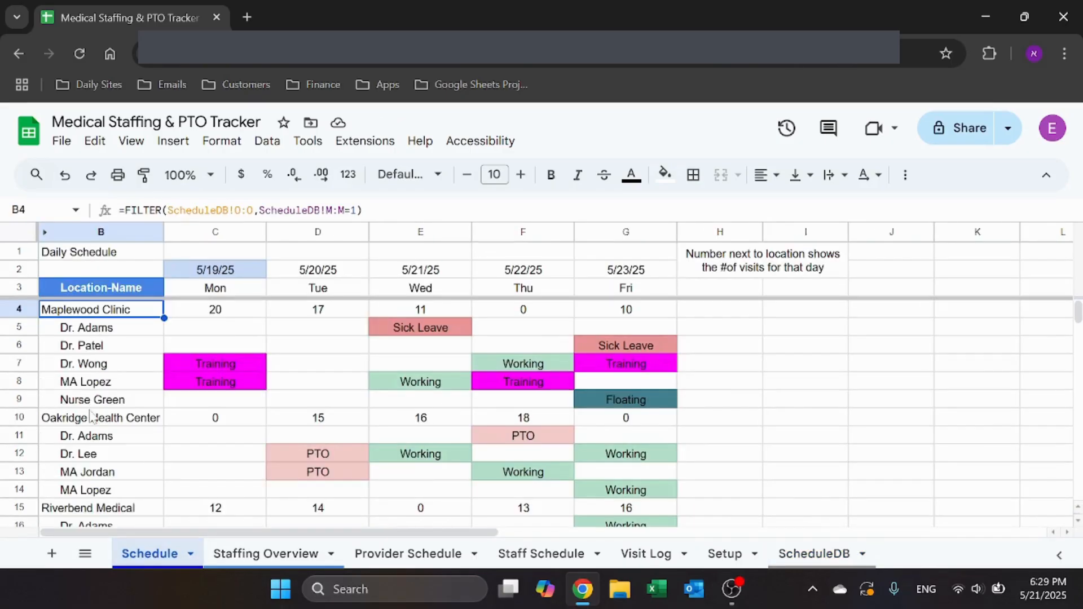
pyautogui.click(799, 554)
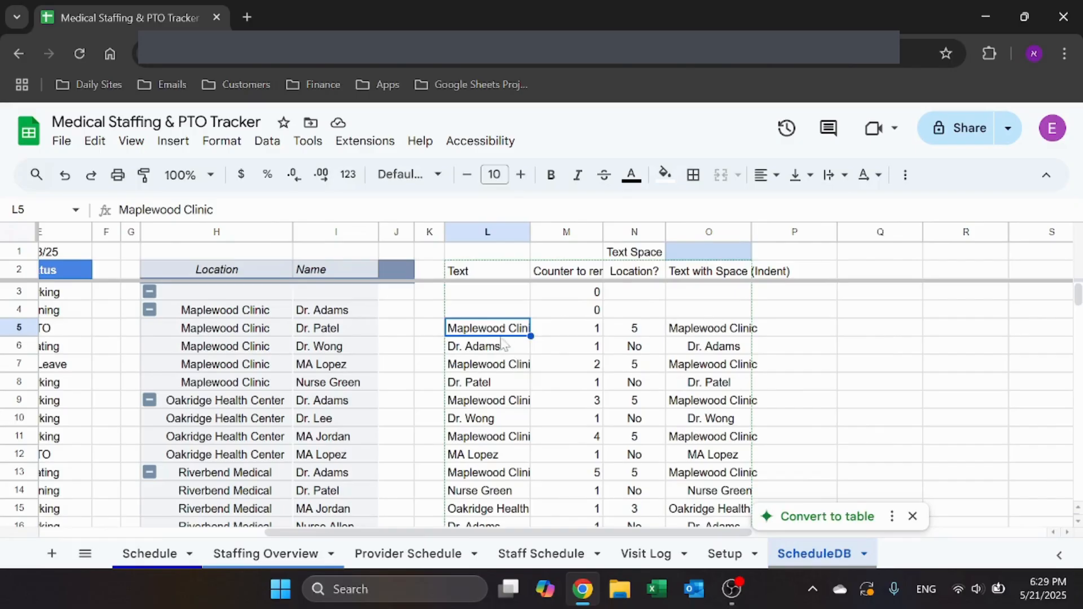
# Step: Examine the counter formulas in ScheduleDB cells M5 and M7 without editing them, and return to M5
pyautogui.click(578, 336)
pyautogui.click(406, 210)
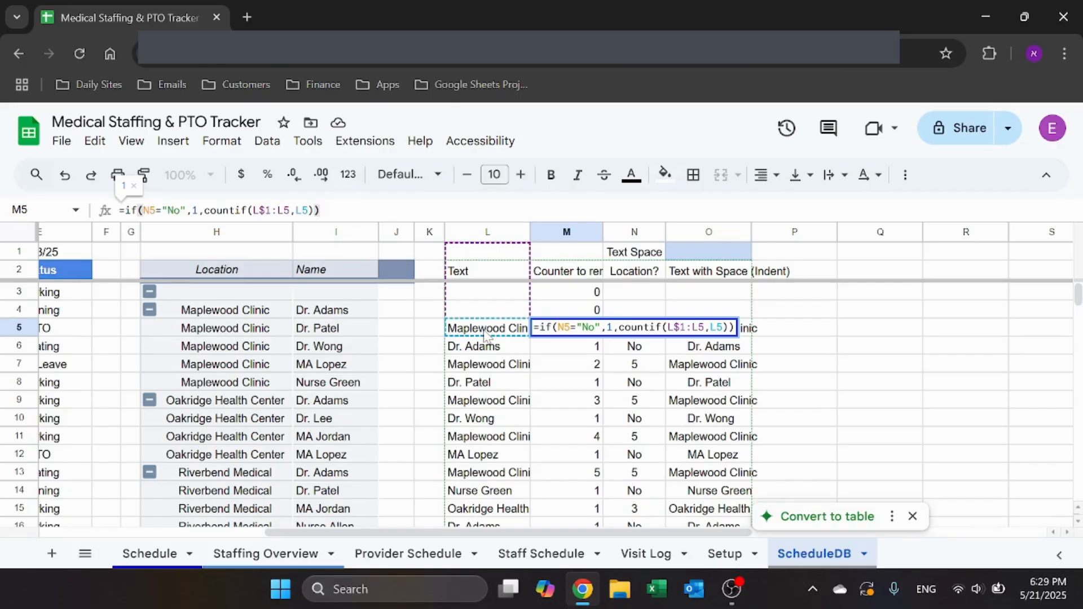
pyautogui.press('Escape')
pyautogui.press('F2')
pyautogui.click(563, 364)
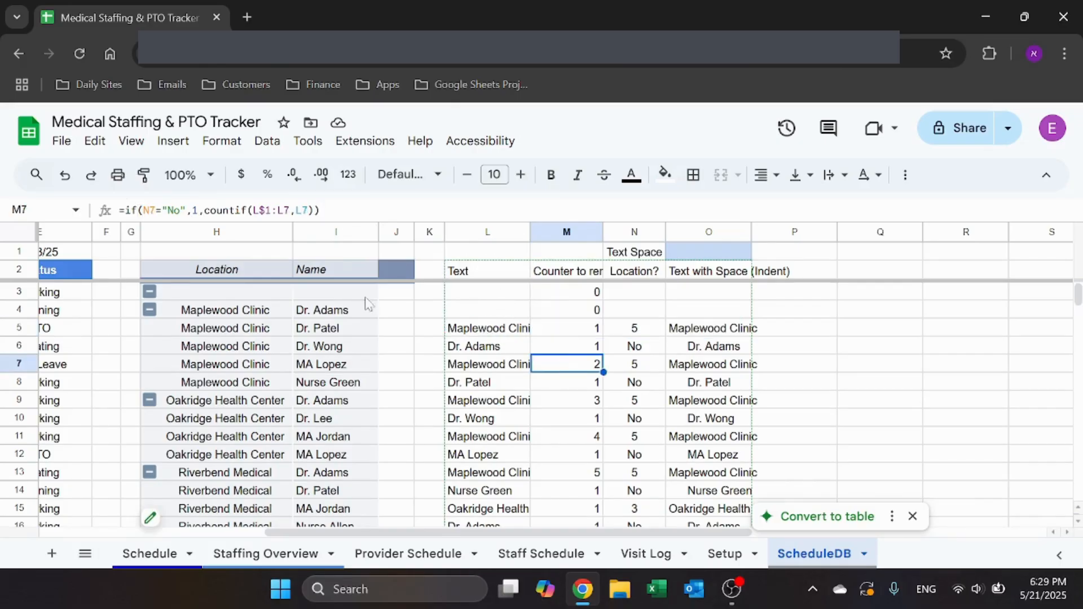
pyautogui.press('F2')
pyautogui.press('Escape')
pyautogui.press('Up')
pyautogui.press('Up')
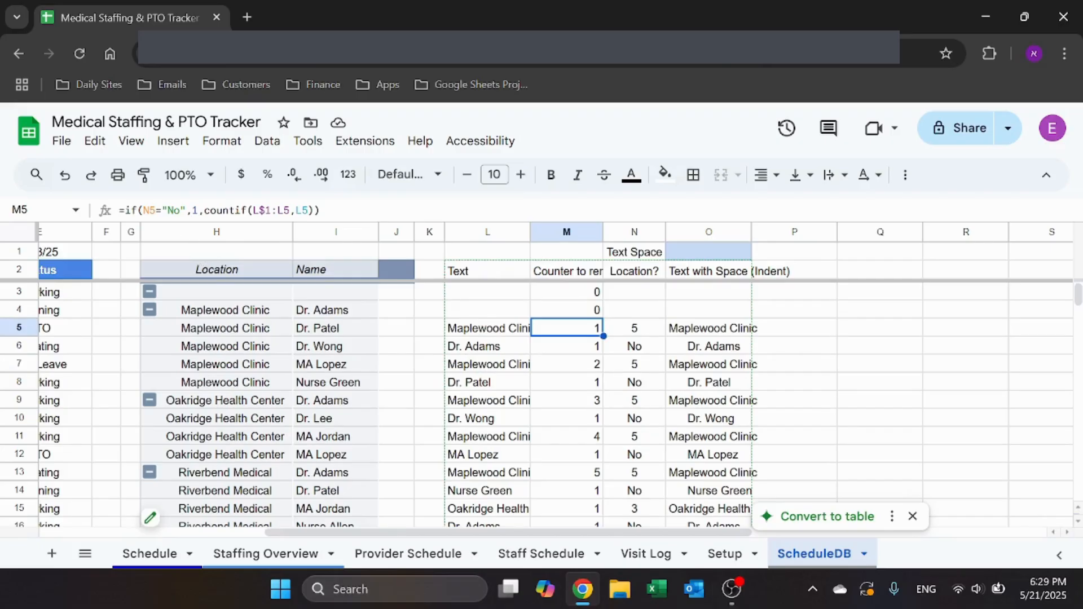
# Step: Inspect the COUNTIF range and criterion in M5's counter formula, leaving the formula unedited
pyautogui.click(259, 210)
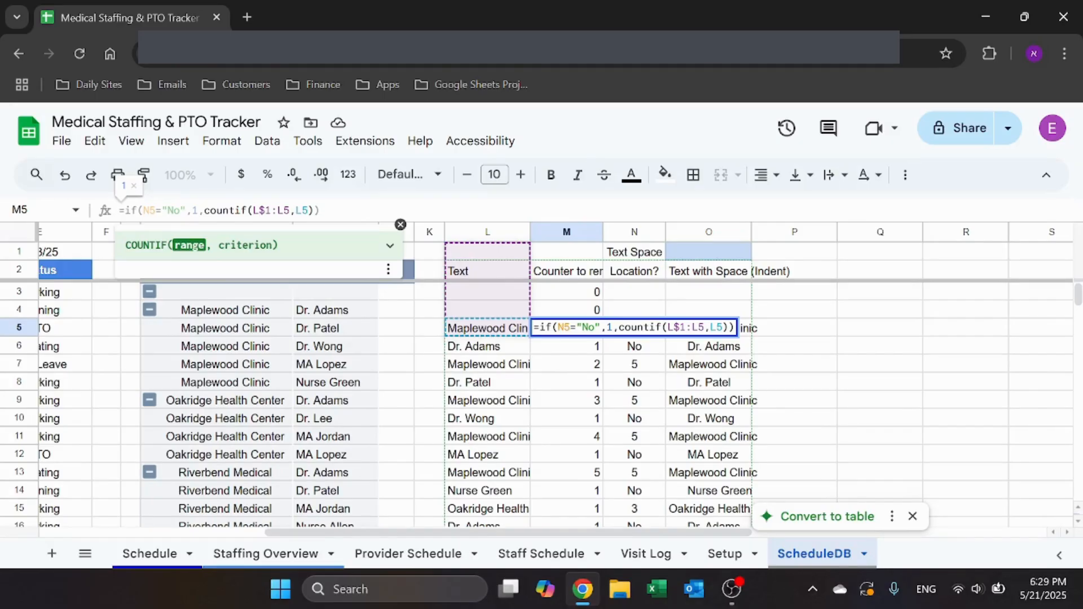
pyautogui.press('Escape')
pyautogui.doubleClick(574, 331)
pyautogui.press('Escape')
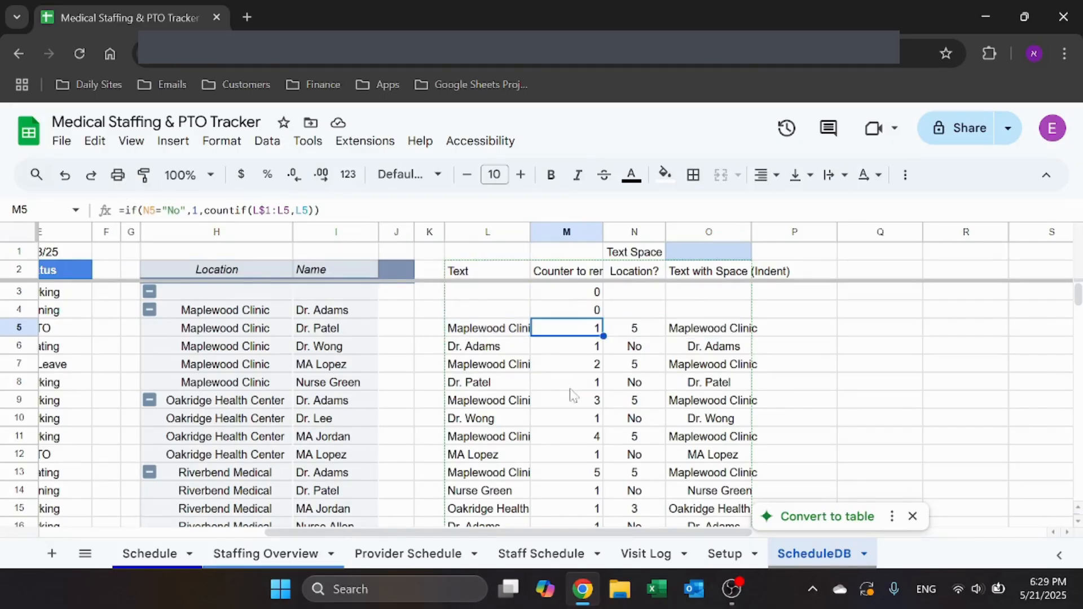
# Step: Check how the COUNTIF range expands in the counter formula of cell M11, without editing it
pyautogui.click(576, 441)
pyautogui.click(406, 211)
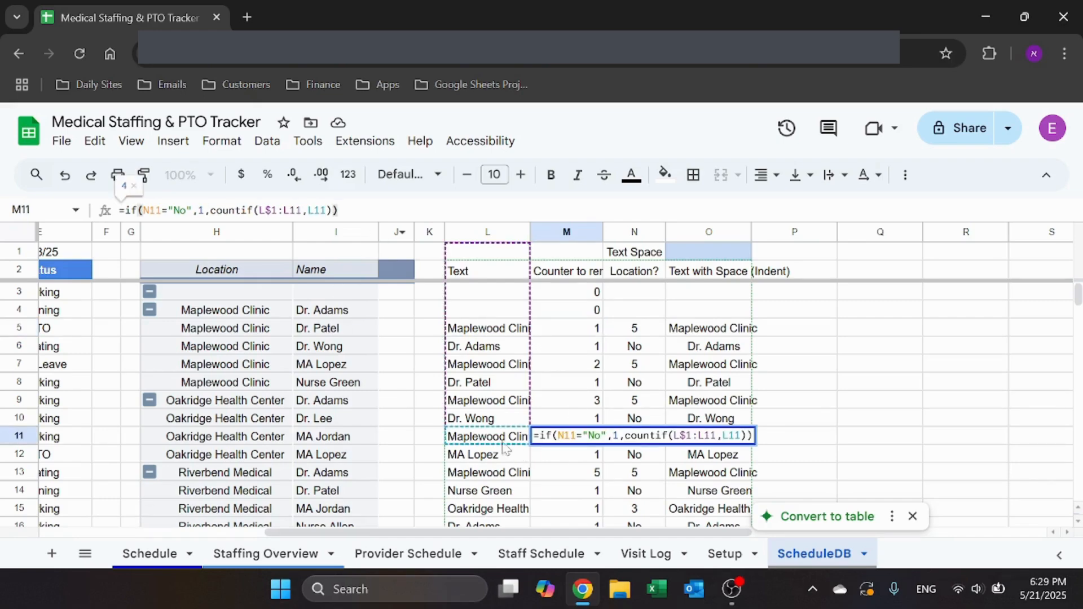
pyautogui.click(556, 436)
pyautogui.press('Escape')
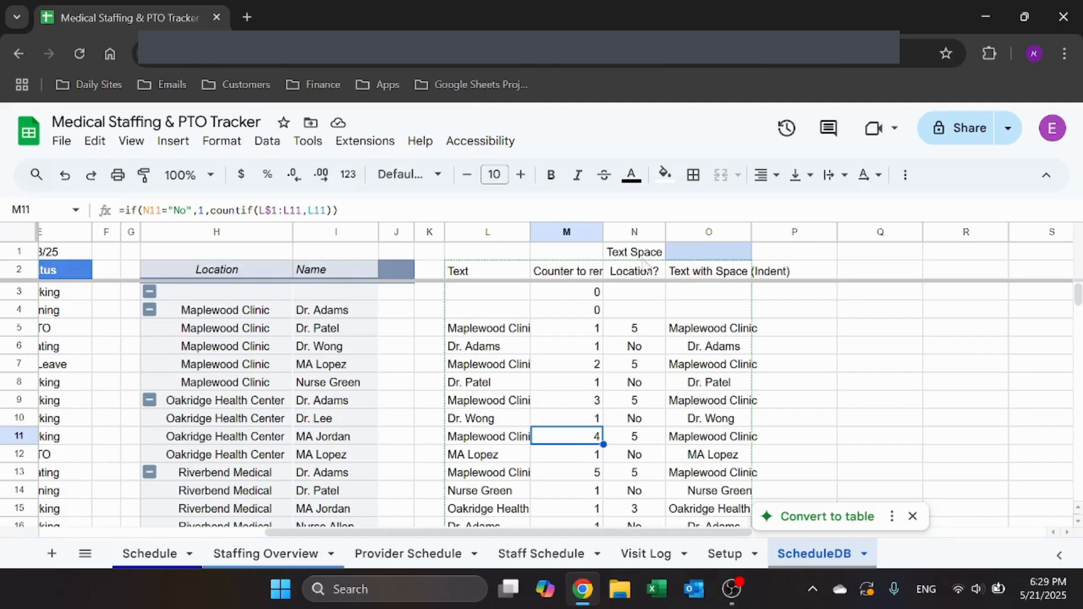
# Step: Examine the MATCH formulas in the "Location?" column, cells N3 and N5, that look up the text in Setup column A
pyautogui.click(635, 292)
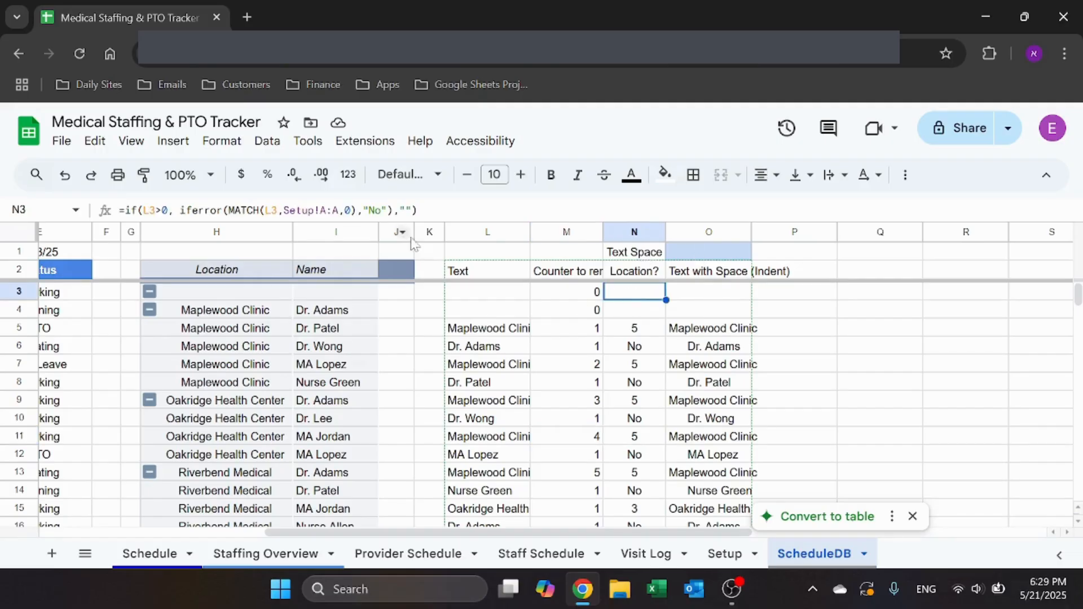
pyautogui.click(418, 211)
pyautogui.press('Escape')
pyautogui.click(658, 333)
pyautogui.click(418, 210)
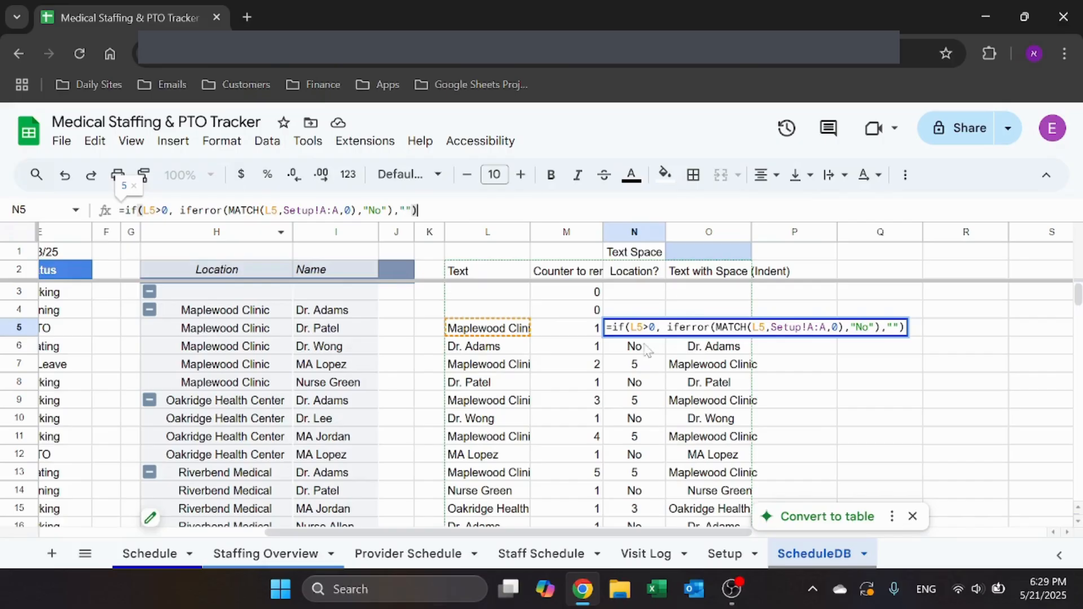
# Step: View the Setup sheet that the MATCH formula searches, then compare the results in ScheduleDB cells N6 and N5
pyautogui.click(722, 553)
pyautogui.click(804, 552)
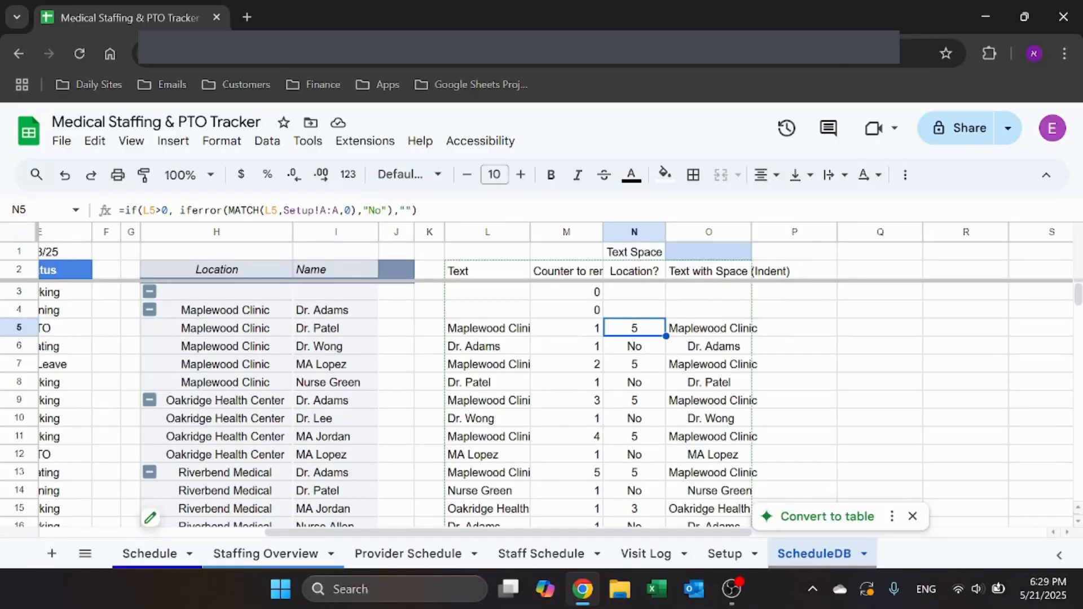
pyautogui.click(656, 353)
pyautogui.click(653, 333)
# Step: Reveal the blank spaces stored in the Text Space cell O1 by selecting its contents
pyautogui.click(712, 254)
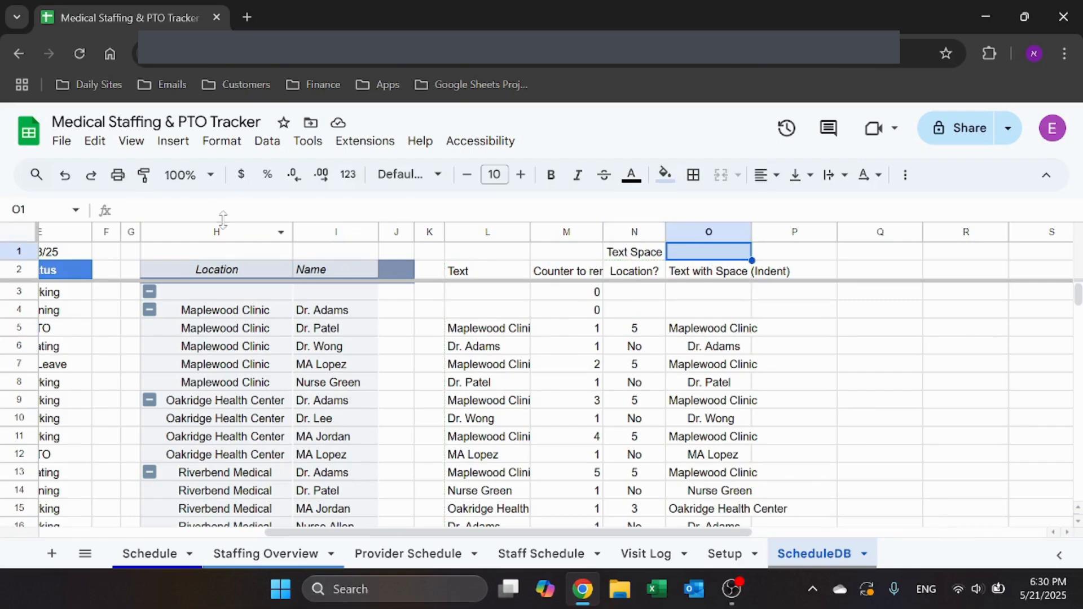
pyautogui.click(220, 211)
pyautogui.moveTo(209, 211); pyautogui.dragTo(74, 210)
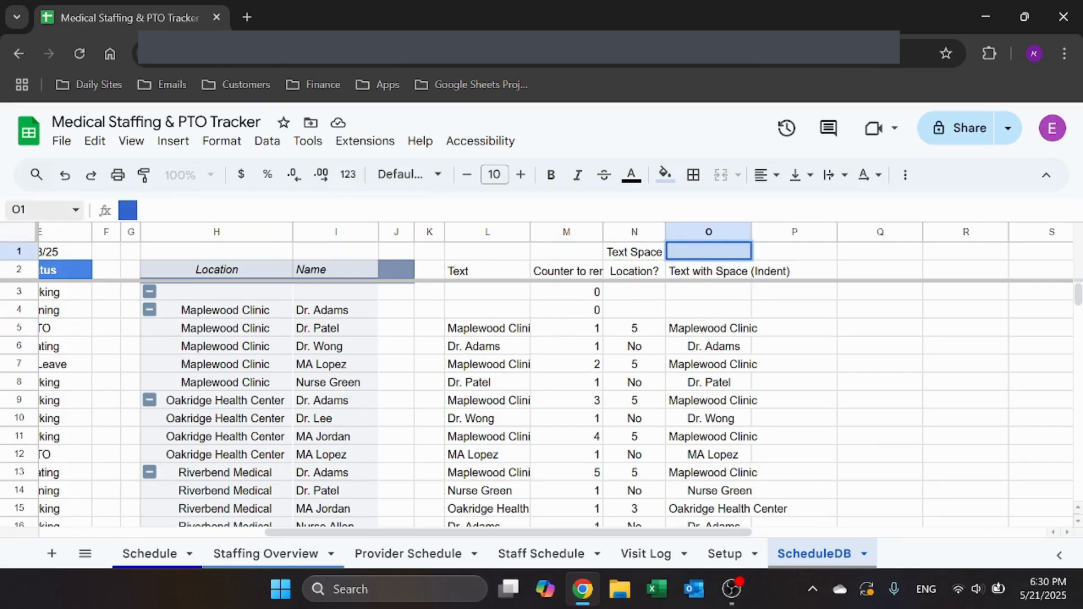
# Step: Examine the "Text with Space (Indent)" formula in O3 and compare its use for a location in O5 and a name in O6
pyautogui.click(729, 297)
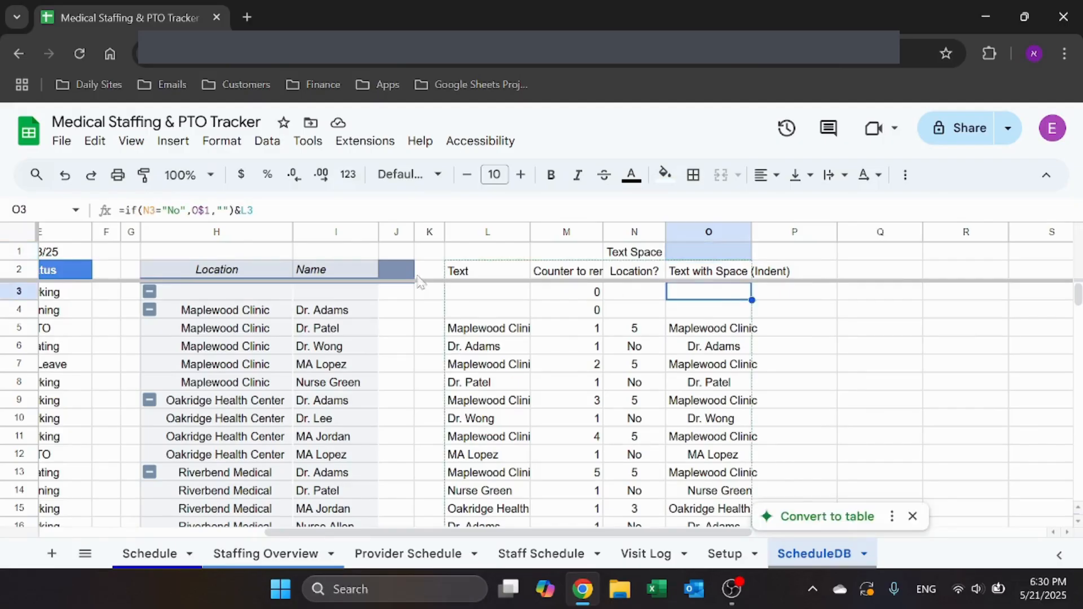
pyautogui.press('F2')
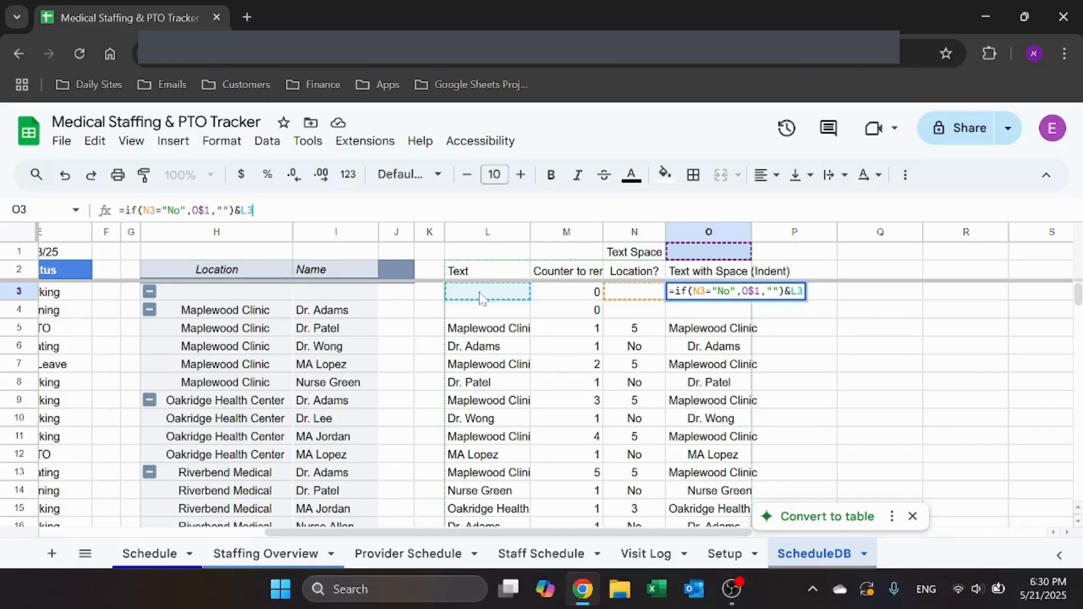
pyautogui.press('Escape')
pyautogui.press('F2')
pyautogui.press('Escape')
pyautogui.click(724, 332)
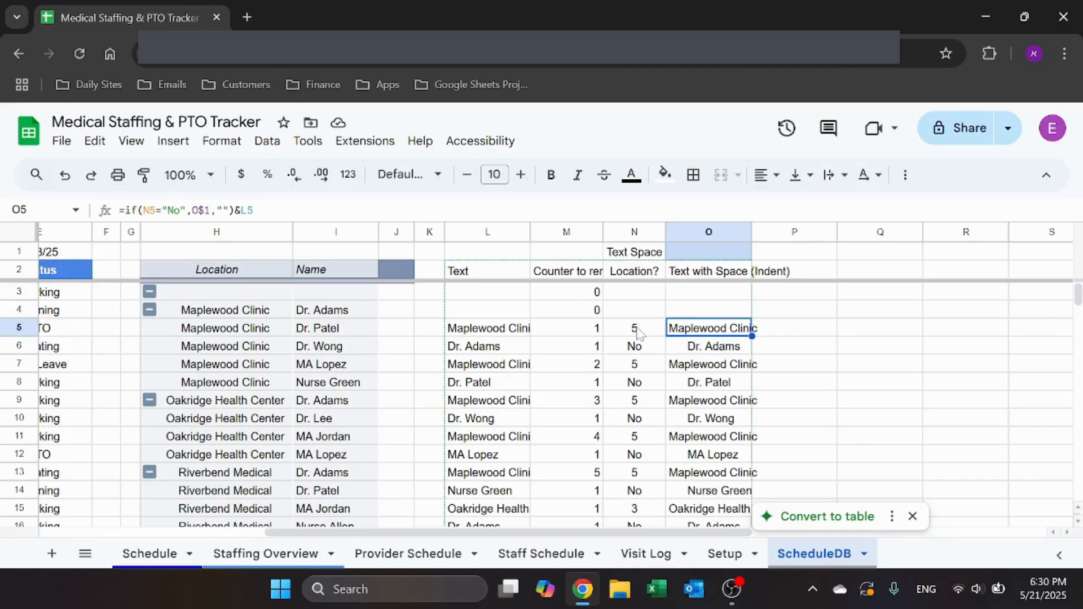
pyautogui.click(725, 350)
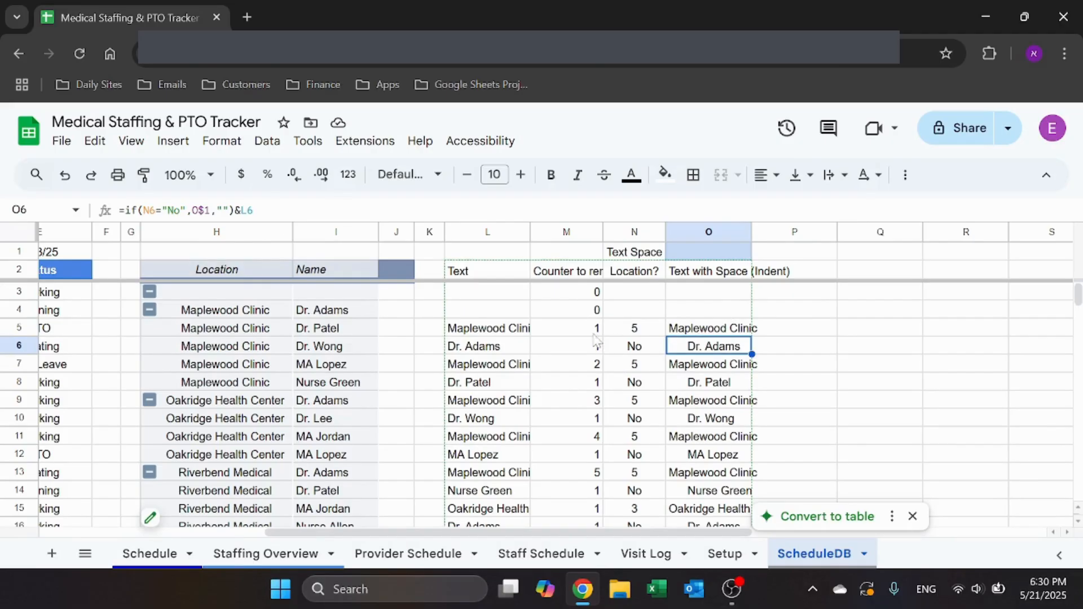
# Step: Select the counter cells equal to 1 in column M: M5, M6, M8, M10, M12 and M14
pyautogui.moveTo(592, 328); pyautogui.dragTo(596, 344)
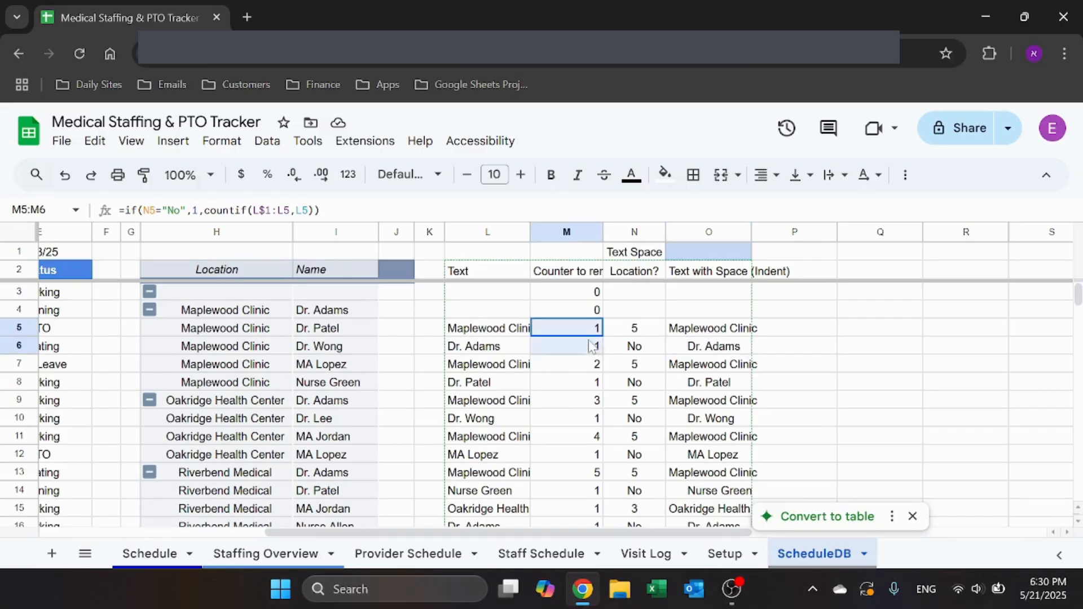
pyautogui.keyDown('ctrl'); pyautogui.click(596, 384); pyautogui.keyUp('ctrl')
pyautogui.keyDown('ctrl'); pyautogui.click(595, 422); pyautogui.keyUp('ctrl')
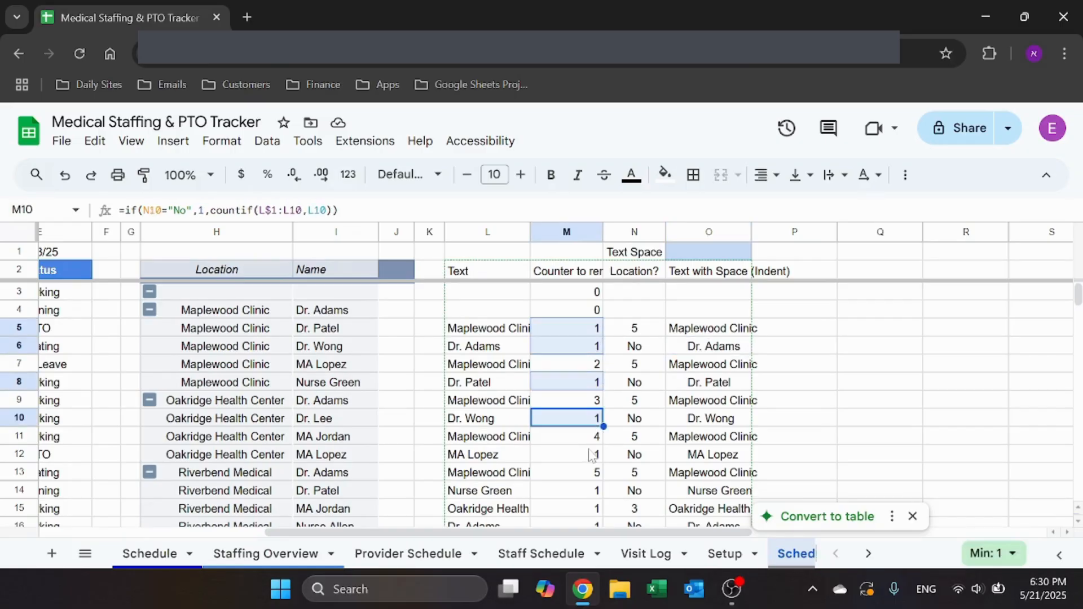
pyautogui.keyDown('ctrl'); pyautogui.click(590, 455); pyautogui.keyUp('ctrl')
pyautogui.keyDown('ctrl'); pyautogui.click(590, 491); pyautogui.keyUp('ctrl')
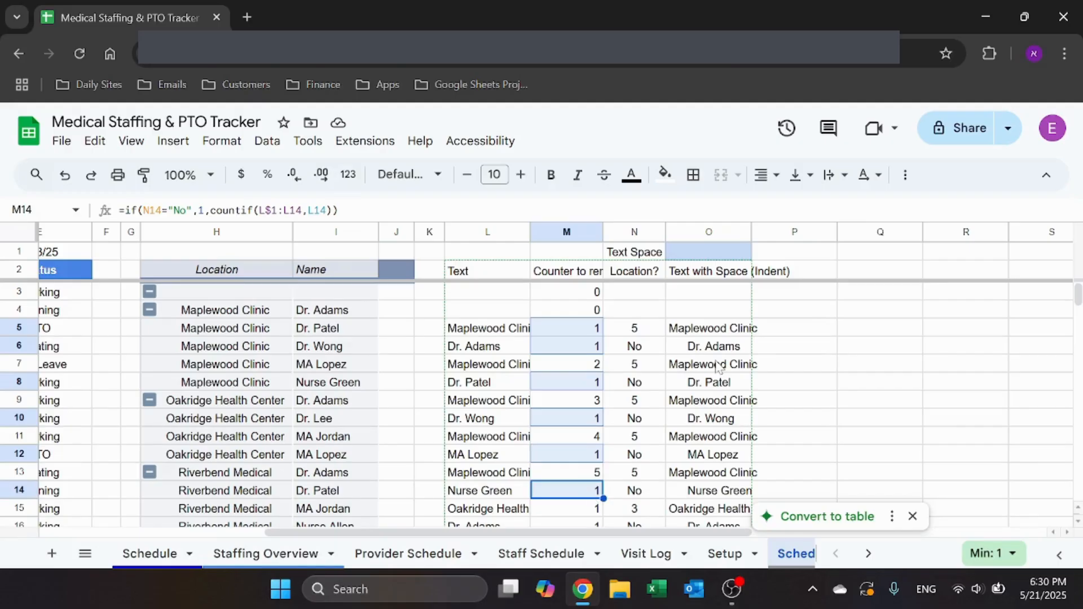
# Step: Relate the Schedule sheet's filtered Location-Name list to its source columns O and M in ScheduleDB, and return to Schedule
pyautogui.click(145, 563)
pyautogui.scroll(-1, 140, 435)
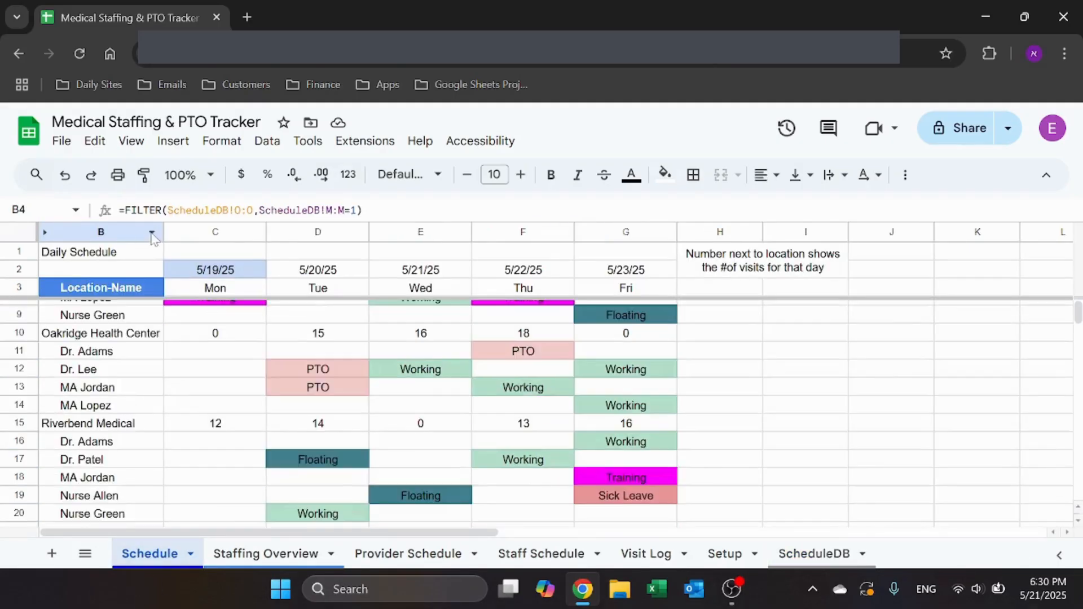
pyautogui.scroll(1, 167, 255)
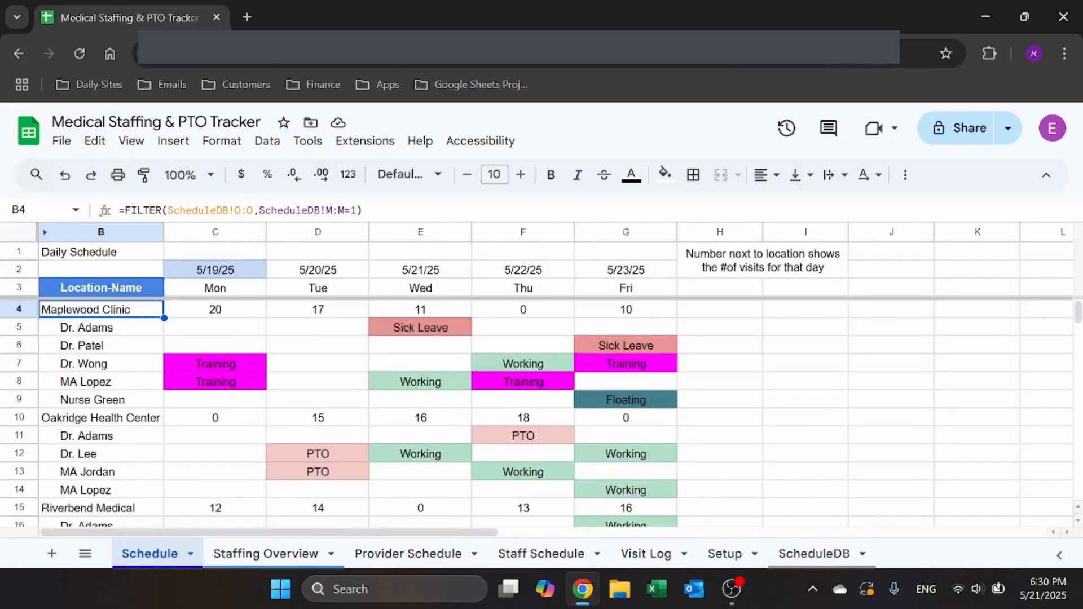
pyautogui.click(802, 555)
pyautogui.click(703, 228)
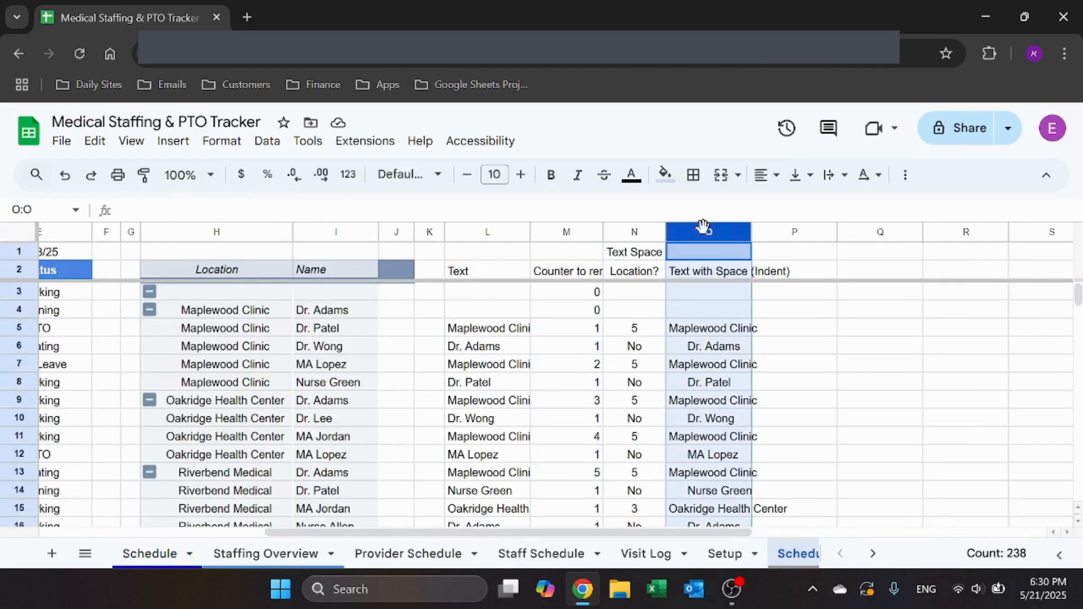
pyautogui.click(577, 229)
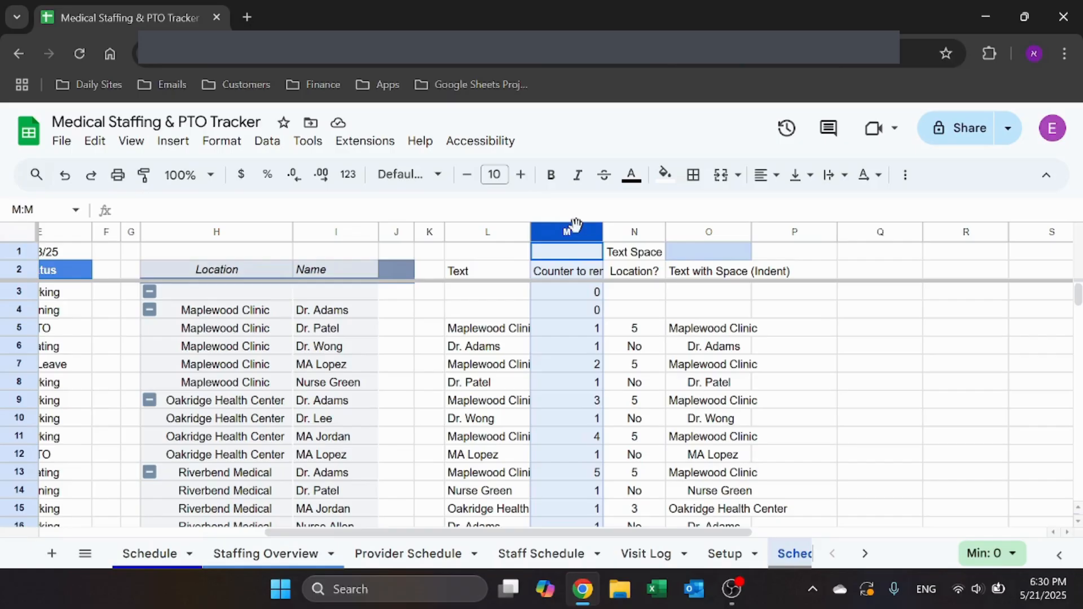
pyautogui.click(148, 555)
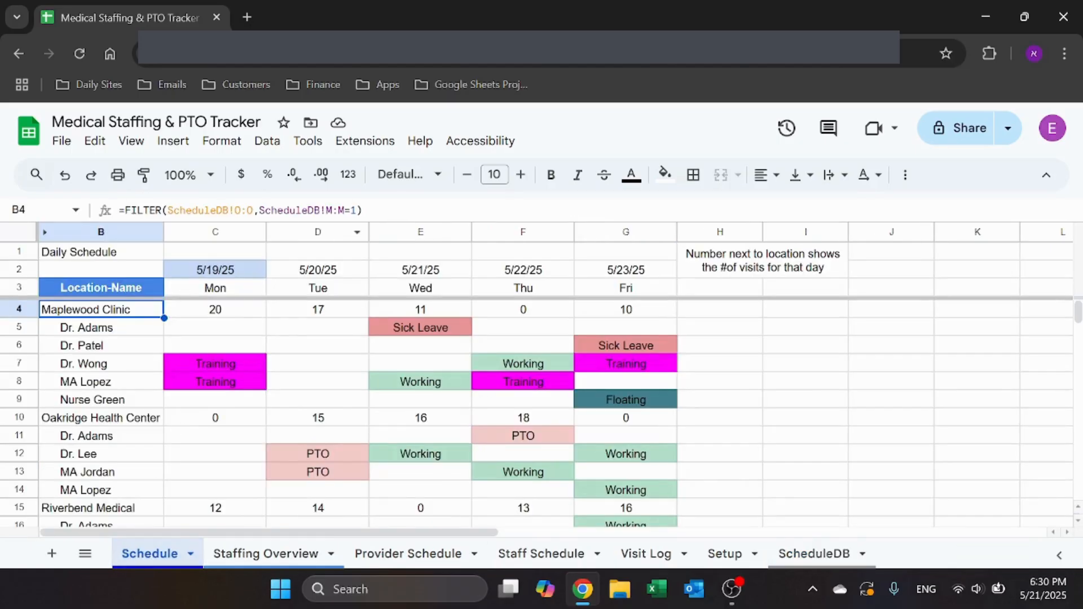
# Step: Review the full daily schedule and the status formula in C22, then move the selection to empty cell J3
pyautogui.scroll(-5, 133, 384)
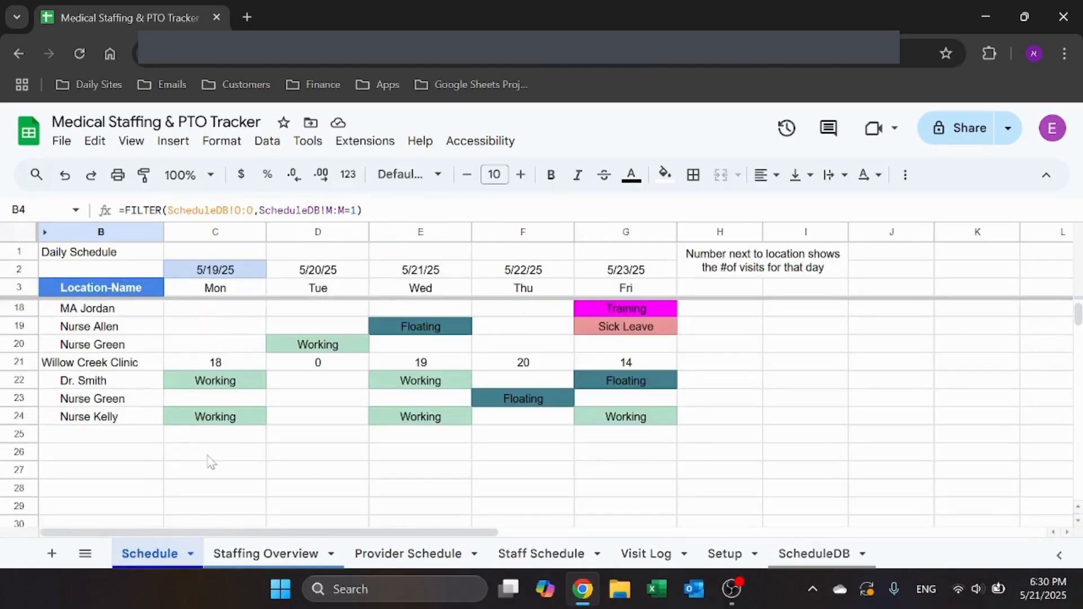
pyautogui.click(210, 458)
pyautogui.click(215, 388)
pyautogui.scroll(5, 214, 389)
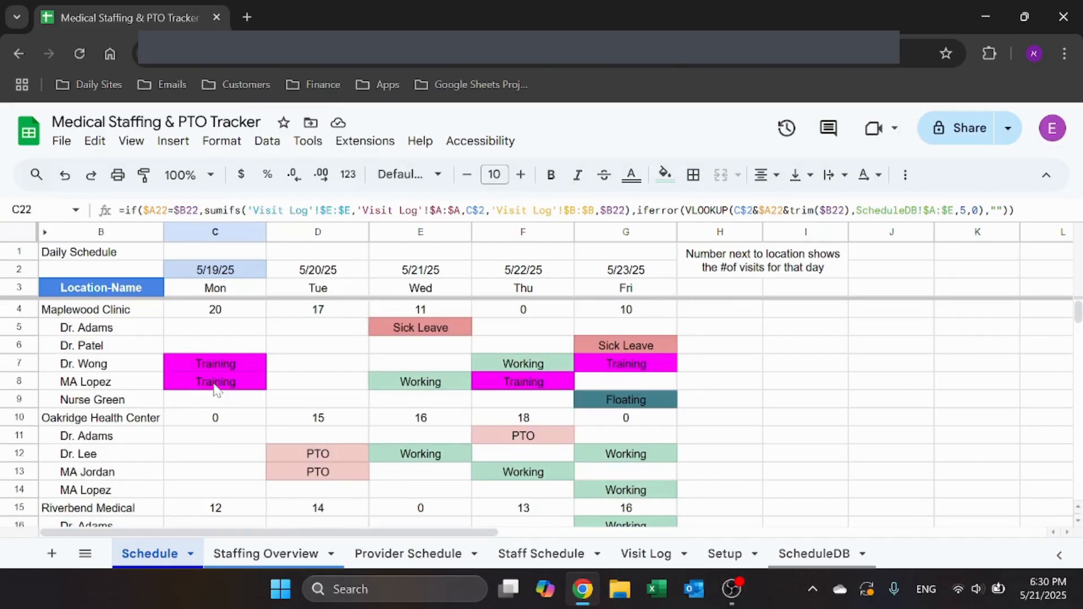
pyautogui.scroll(-3, 216, 389)
pyautogui.scroll(3, 216, 389)
pyautogui.click(892, 288)
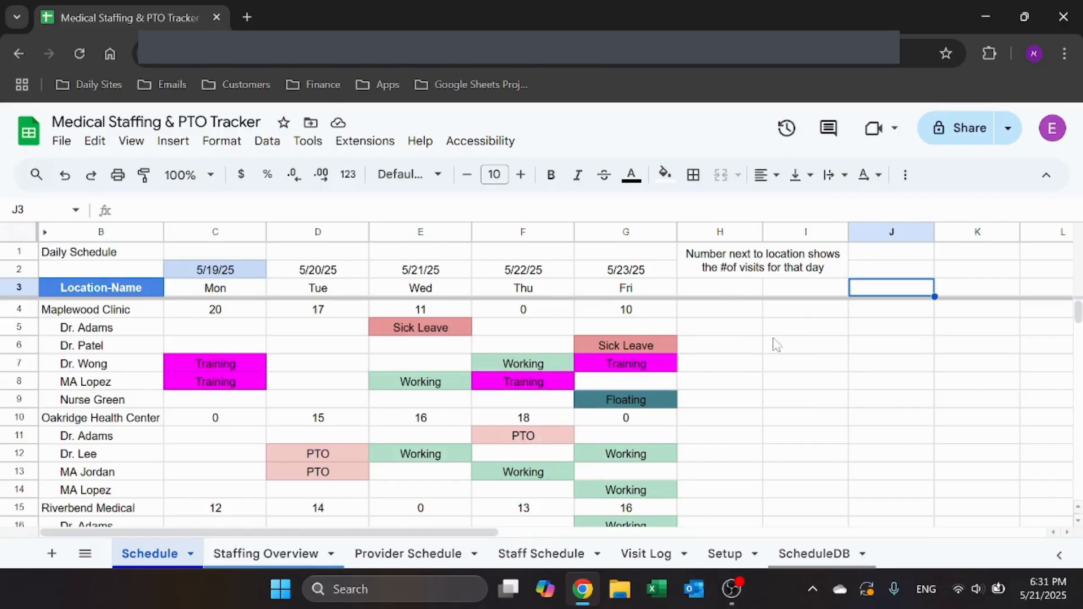
# Step: View the PTO / Call-Out and Floating Staff summaries on the Staffing Overview sheet, and return to Schedule
pyautogui.click(266, 556)
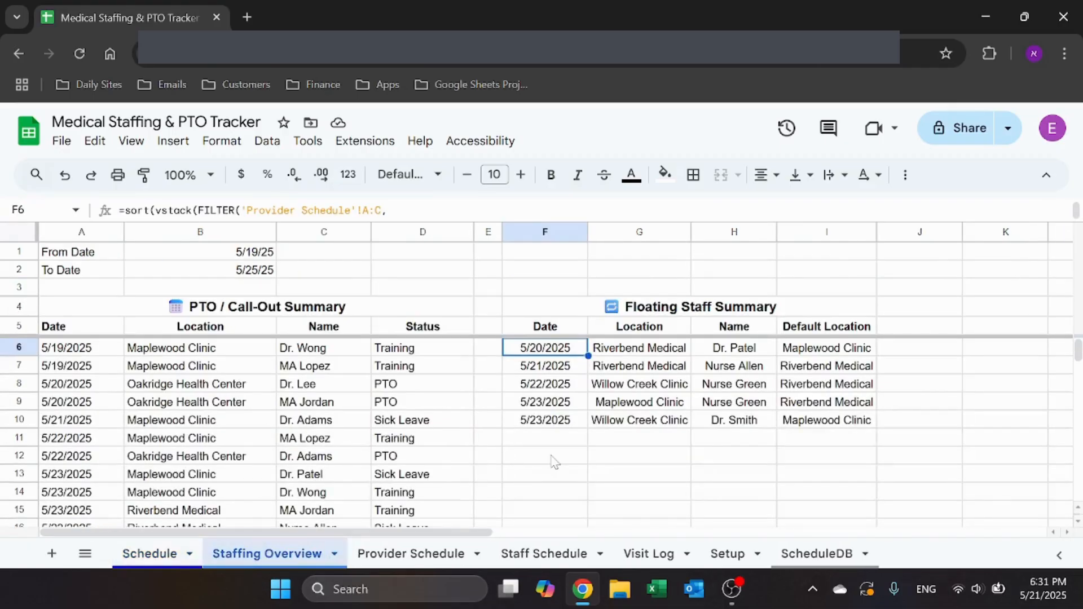
pyautogui.click(169, 566)
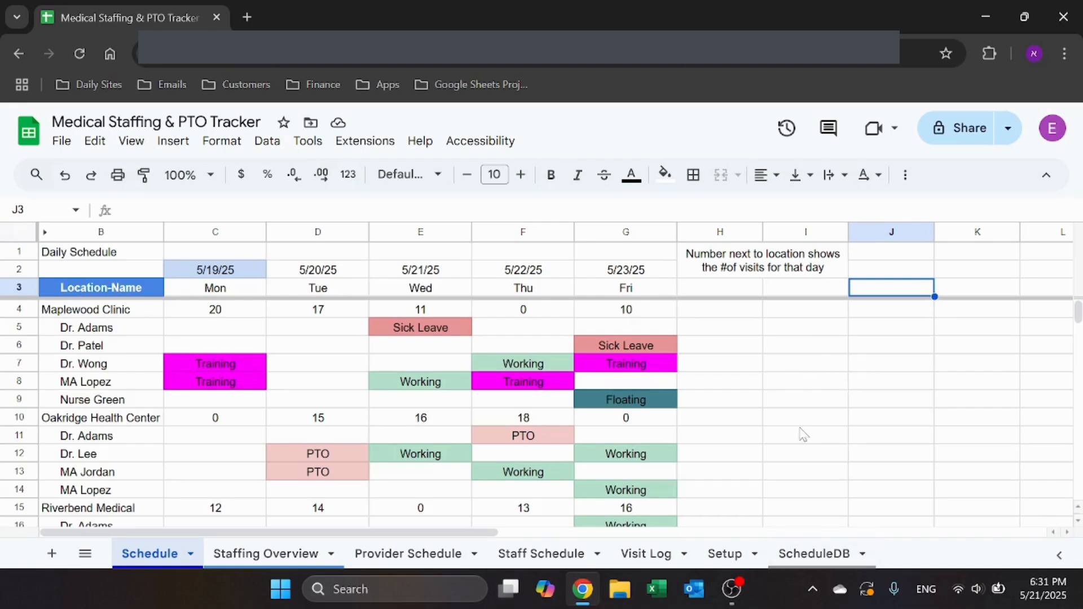
pyautogui.moveTo(739, 598)
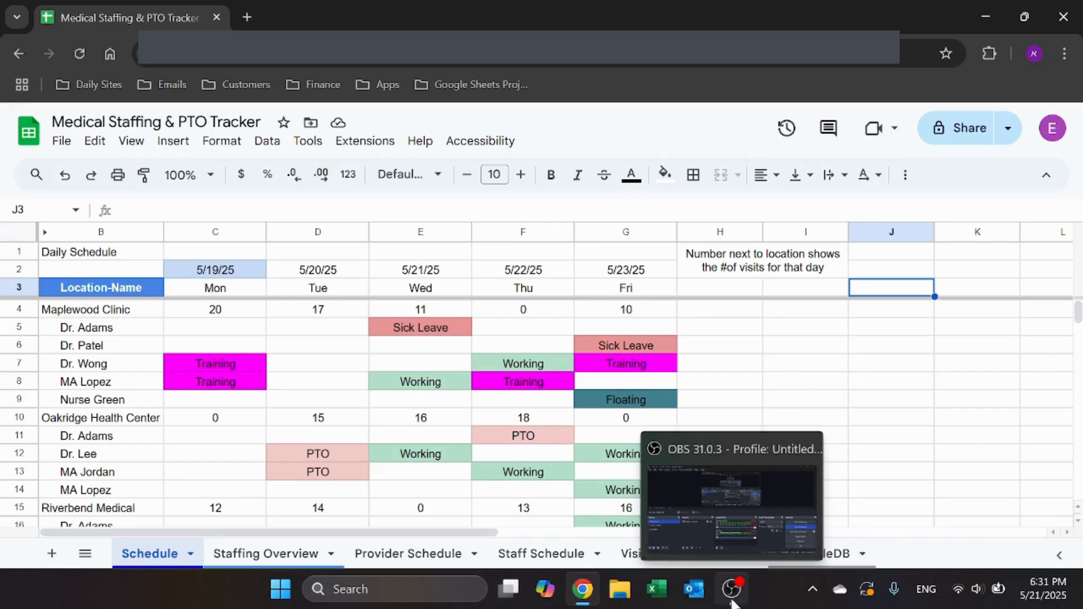